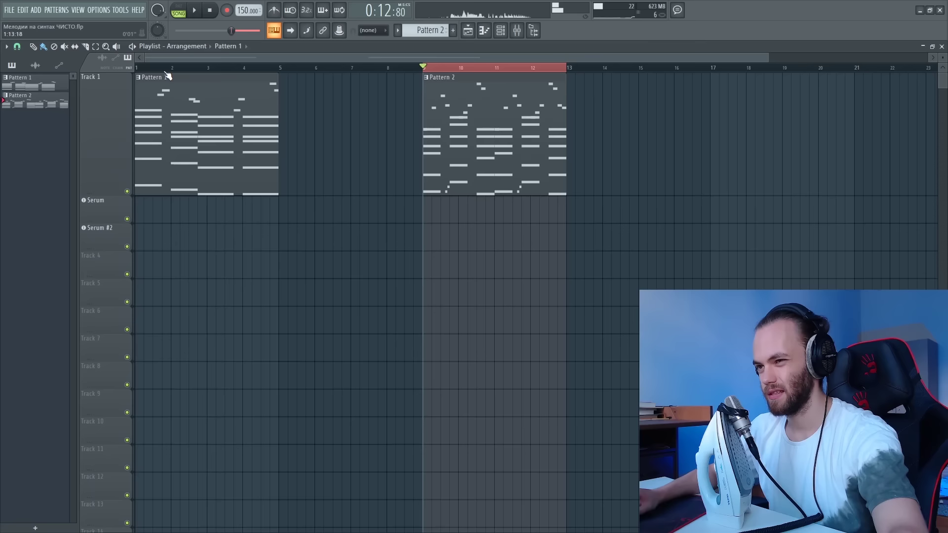
{"action": "scroll", "coordinate": [168, 76], "scroll_direction": "up", "scroll_amount": 4}
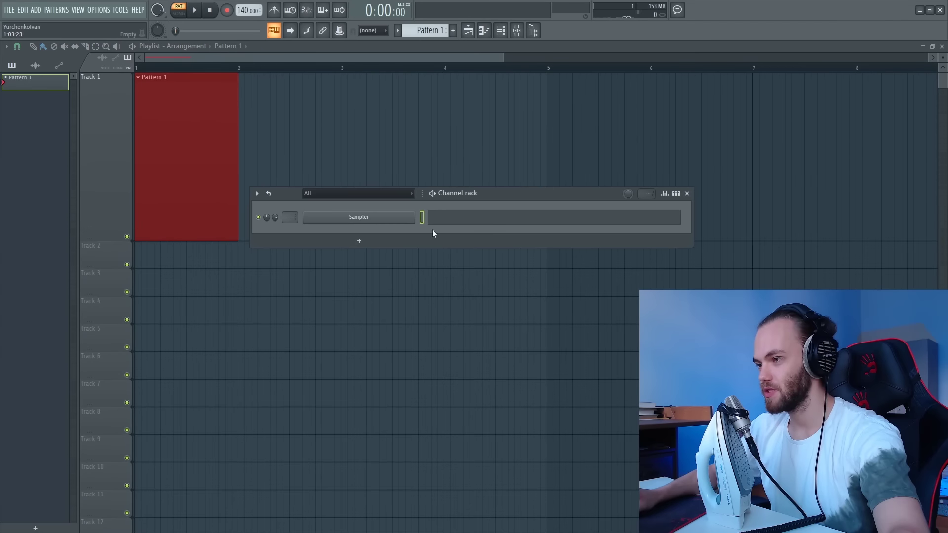
Step: Add a Serum instrument channel to the project and close the channel rack and the synth window
{"action": "left_click", "coordinate": [432, 230]}
{"action": "left_click", "coordinate": [508, 183]}
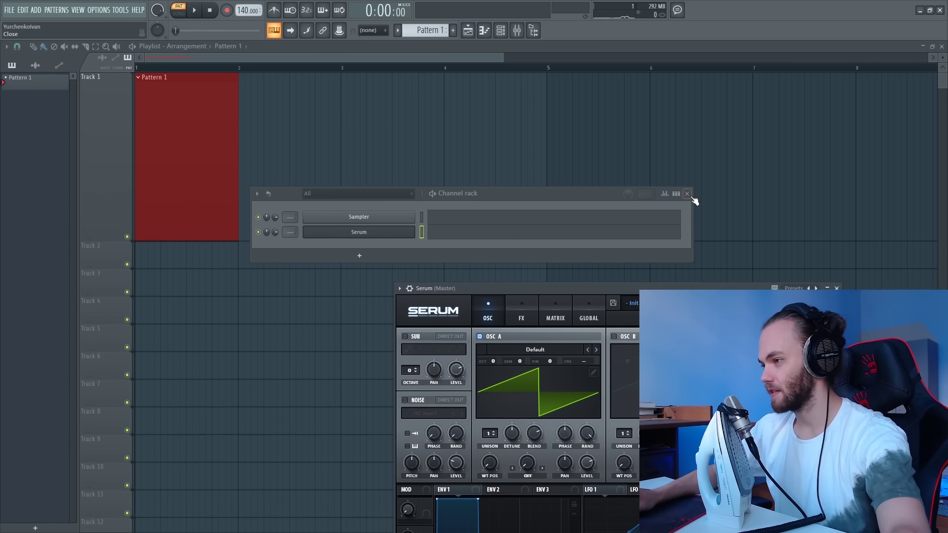
{"action": "left_click", "coordinate": [686, 193]}
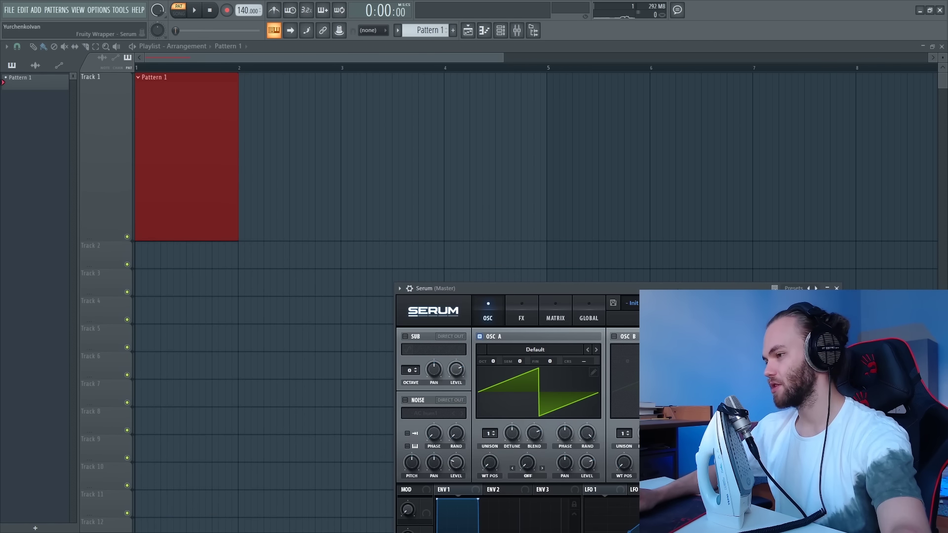
{"action": "left_click_drag", "start_coordinate": [677, 288], "coordinate": [560, 134]}
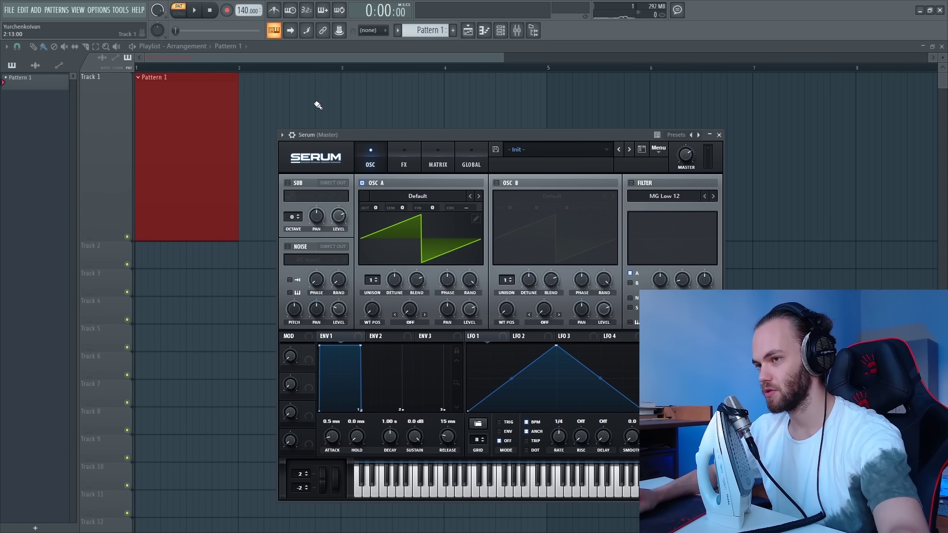
{"action": "left_click", "coordinate": [193, 142]}
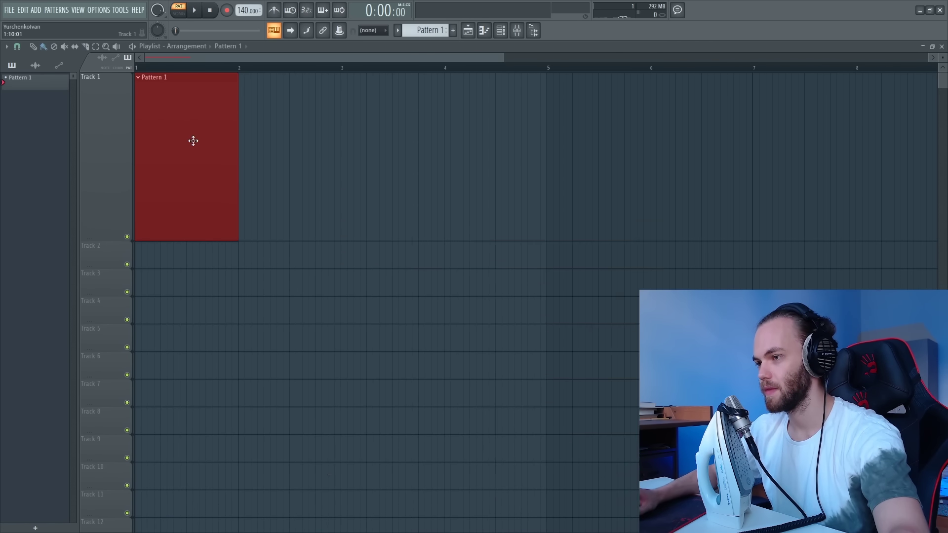
Step: Bring up the piano roll for the Serum channel, close the channel rack and reposition the piano roll over the playlist
{"action": "left_click", "coordinate": [500, 31]}
{"action": "left_click", "coordinate": [472, 239]}
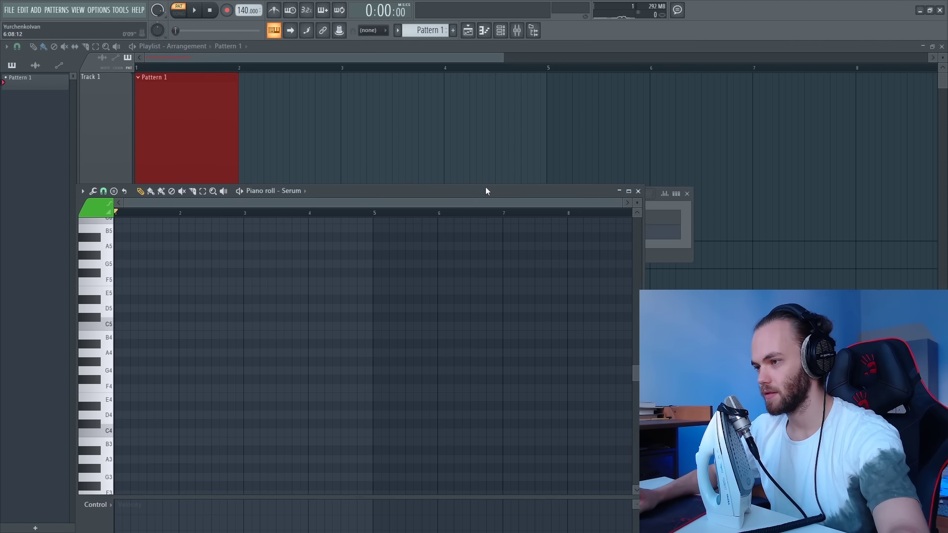
{"action": "left_click", "coordinate": [687, 194]}
{"action": "left_click_drag", "start_coordinate": [342, 202], "coordinate": [524, 124]}
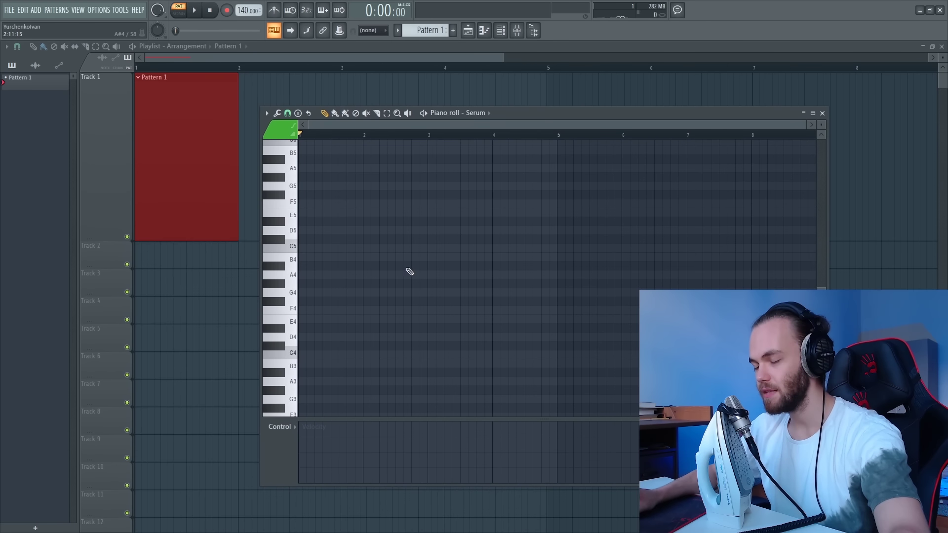
Step: Place a C4 note at the start of the pattern
{"action": "left_click", "coordinate": [308, 347]}
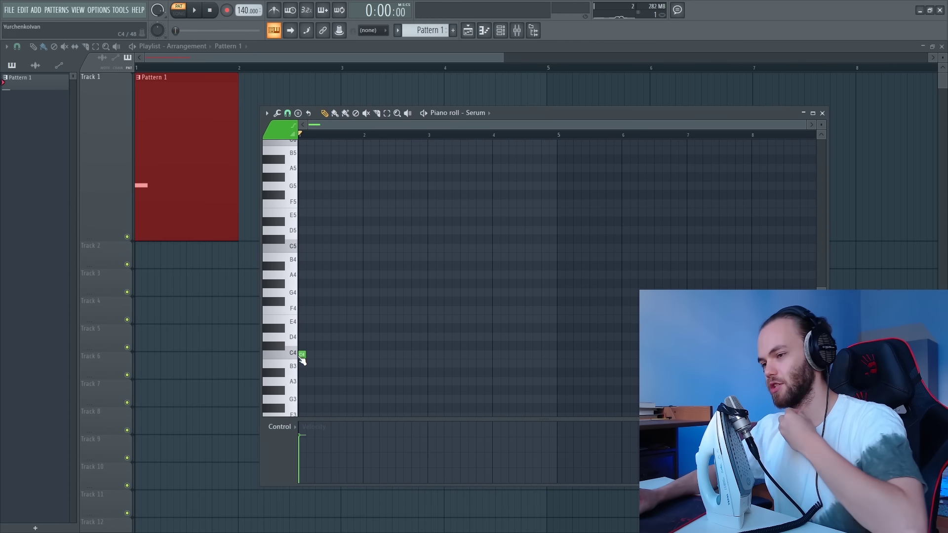
{"action": "scroll", "coordinate": [276, 379], "scroll_direction": "up", "scroll_amount": 2}
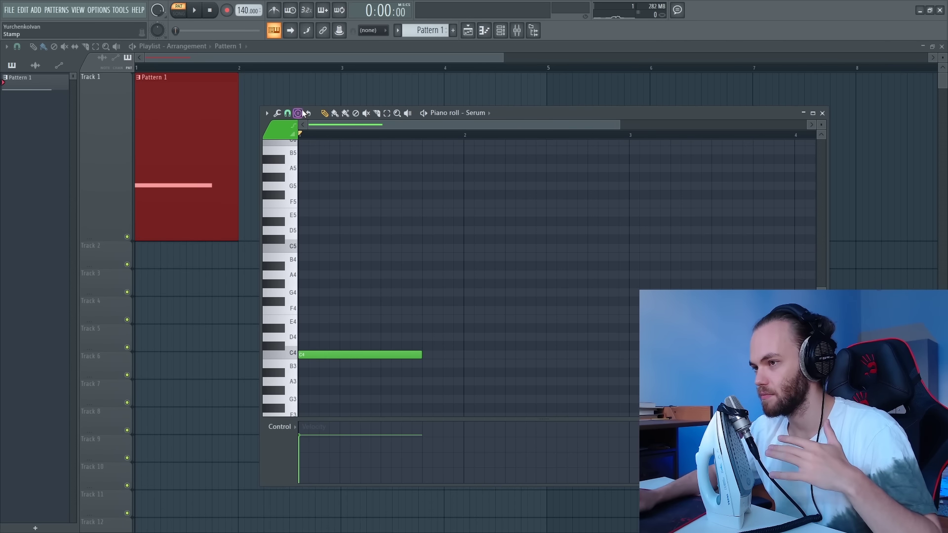
Step: Set the root note of the piano roll's scale highlighting to D# and clear the C4 note
{"action": "left_click", "coordinate": [267, 113]}
{"action": "mouse_move", "coordinate": [310, 172]}
{"action": "mouse_move", "coordinate": [412, 182]}
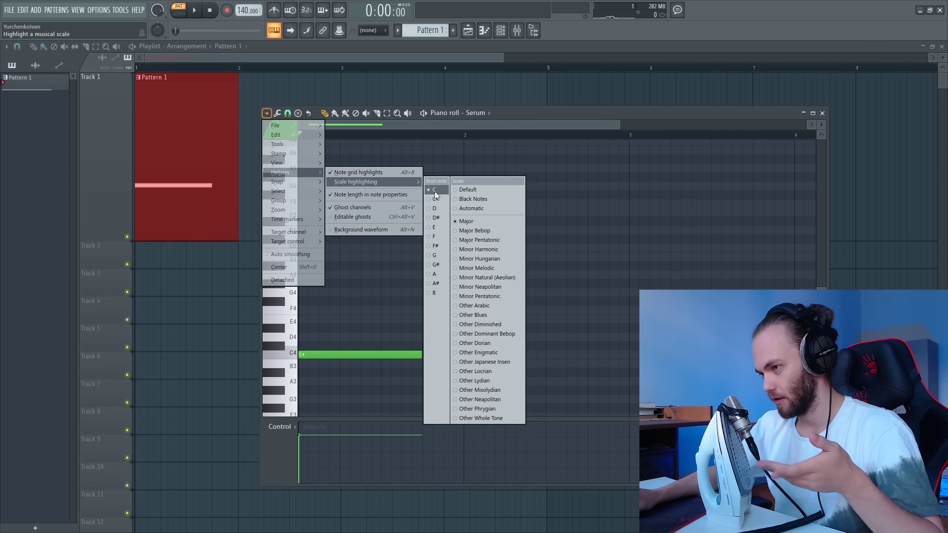
{"action": "left_click", "coordinate": [442, 218]}
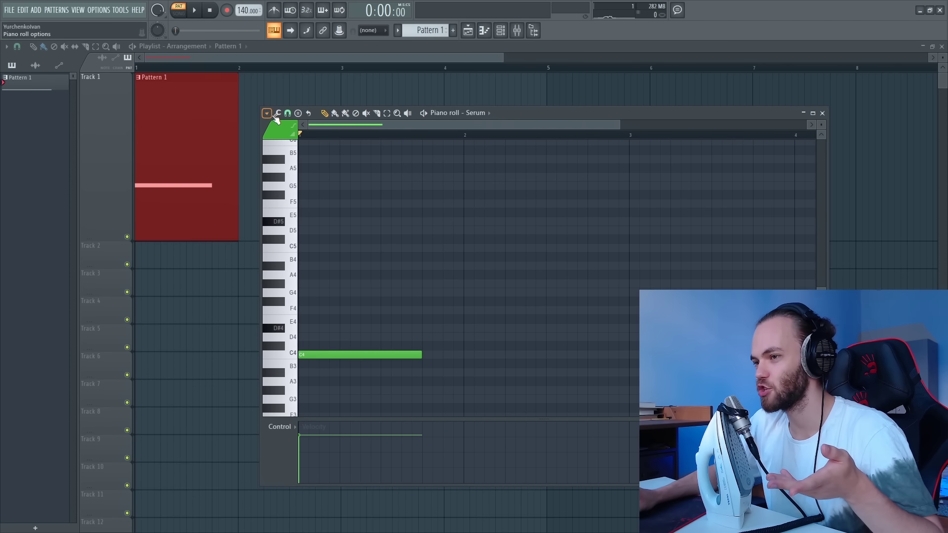
{"action": "left_click", "coordinate": [266, 113]}
{"action": "left_click", "coordinate": [345, 315]}
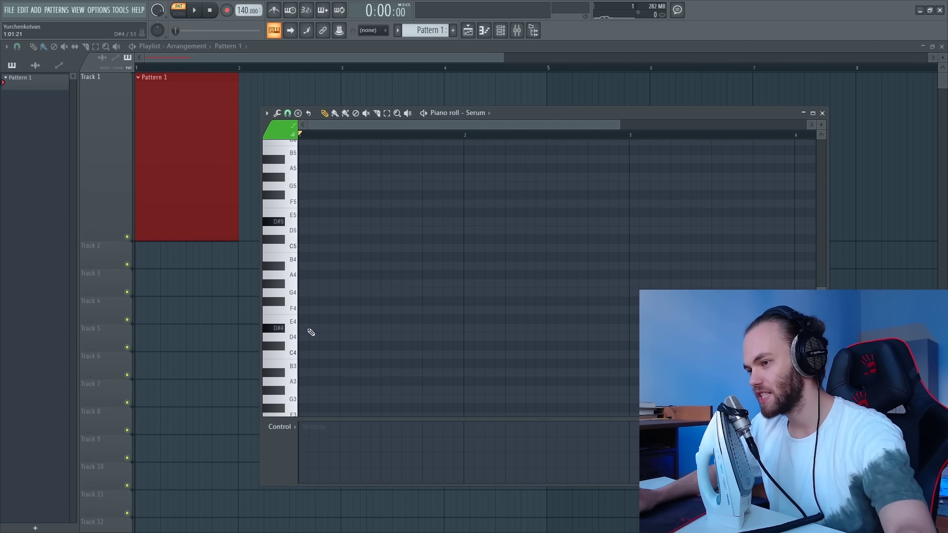
{"action": "left_click", "coordinate": [333, 324]}
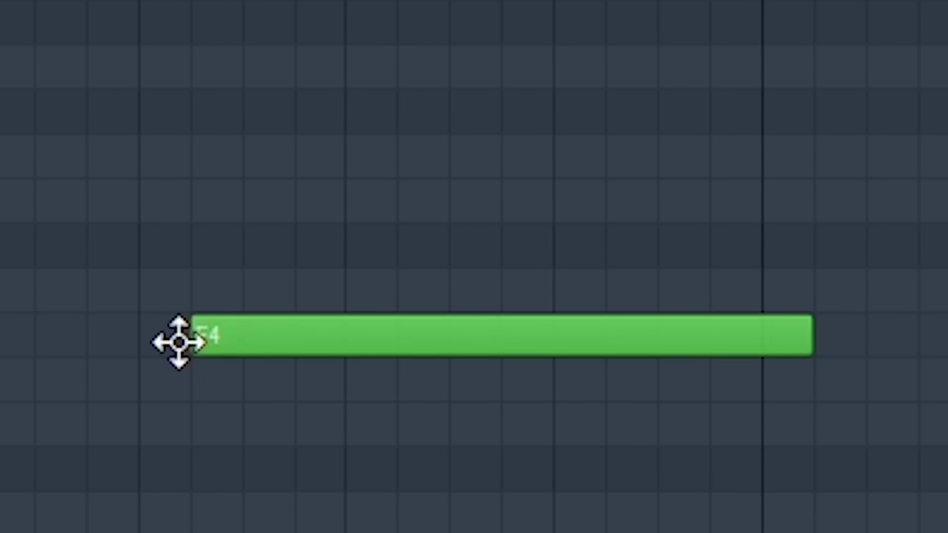
{"action": "left_click", "coordinate": [330, 332]}
{"action": "right_click", "coordinate": [367, 322]}
{"action": "right_click", "coordinate": [327, 331]}
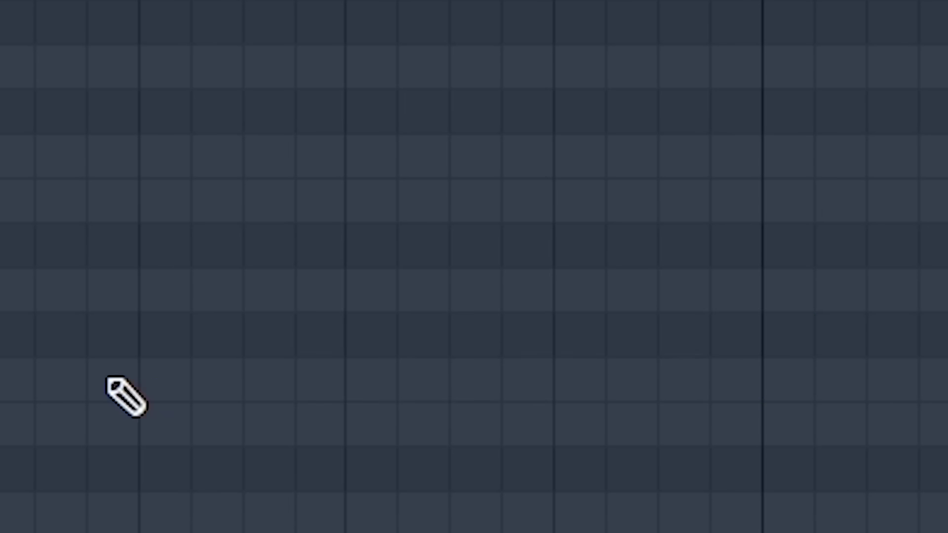
Step: Place a D#4 note at the start of the pattern and delete it again
{"action": "left_click", "coordinate": [108, 244]}
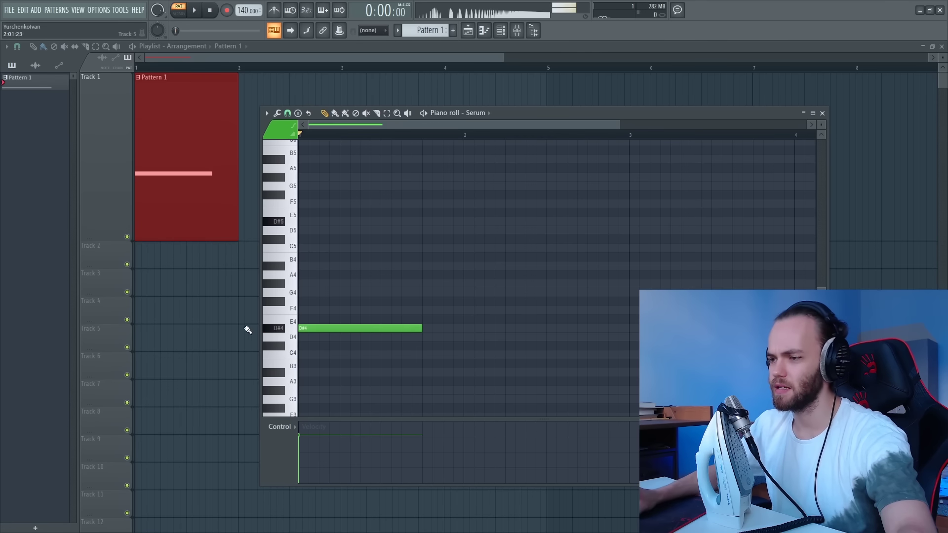
{"action": "scroll", "coordinate": [282, 320], "scroll_direction": "up", "scroll_amount": 2}
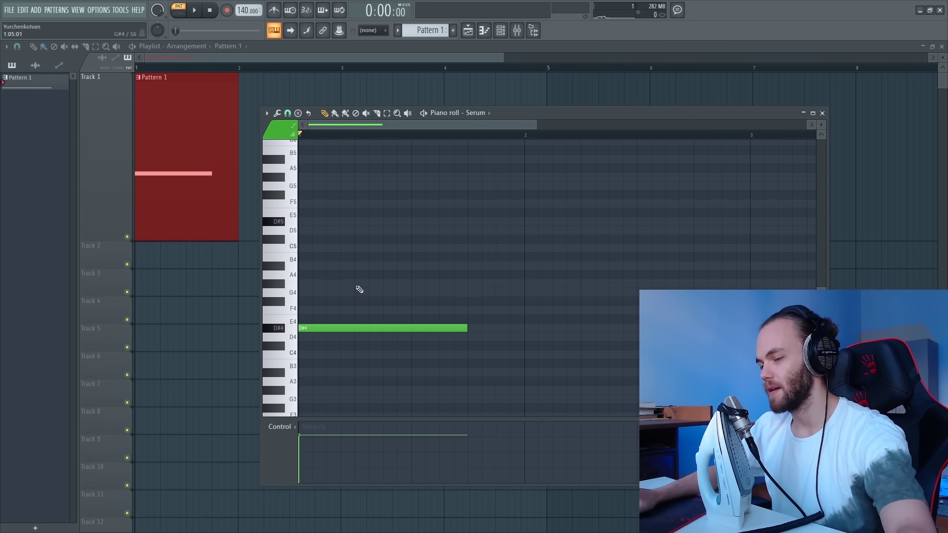
{"action": "right_click", "coordinate": [318, 327]}
{"action": "scroll", "coordinate": [319, 340], "scroll_direction": "down", "scroll_amount": 1}
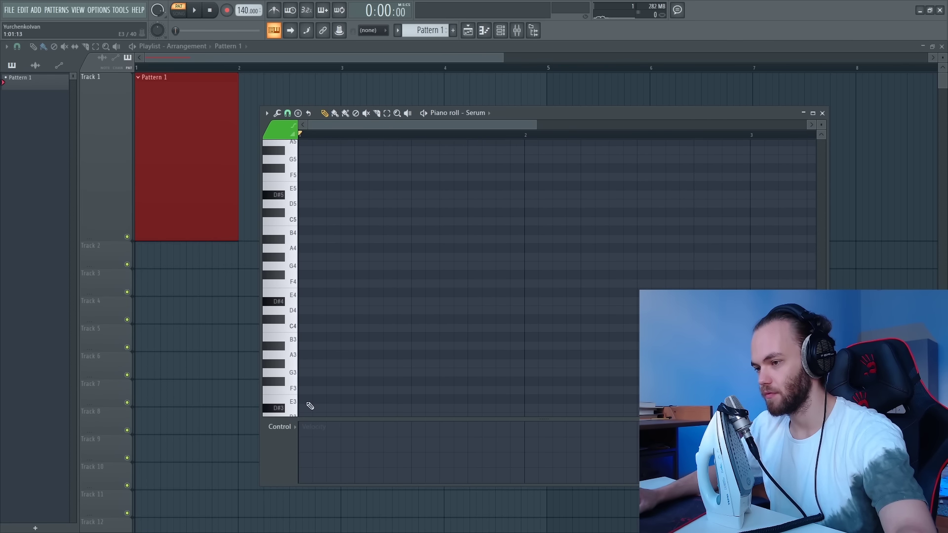
{"action": "left_click_drag", "start_coordinate": [310, 406], "coordinate": [289, 392]}
{"action": "key", "text": "ctrl+z"}
{"action": "key", "text": "ctrl+z"}
{"action": "scroll", "coordinate": [315, 328], "scroll_direction": "up", "scroll_amount": 3}
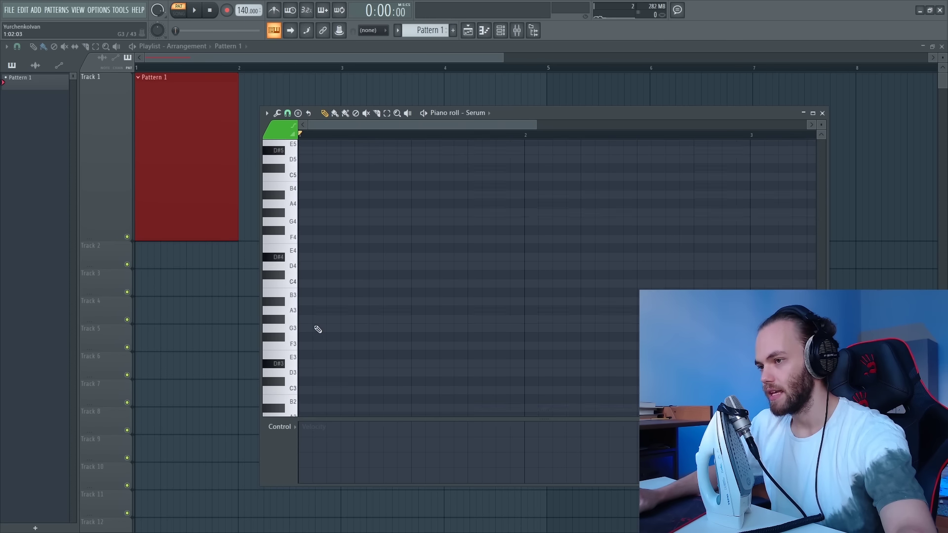
Step: Build a chord from D#4, A#4 and D#5 at the start of the pattern and play it
{"action": "key", "text": "ctrl+z"}
{"action": "scroll", "coordinate": [286, 293], "scroll_direction": "up", "scroll_amount": 2}
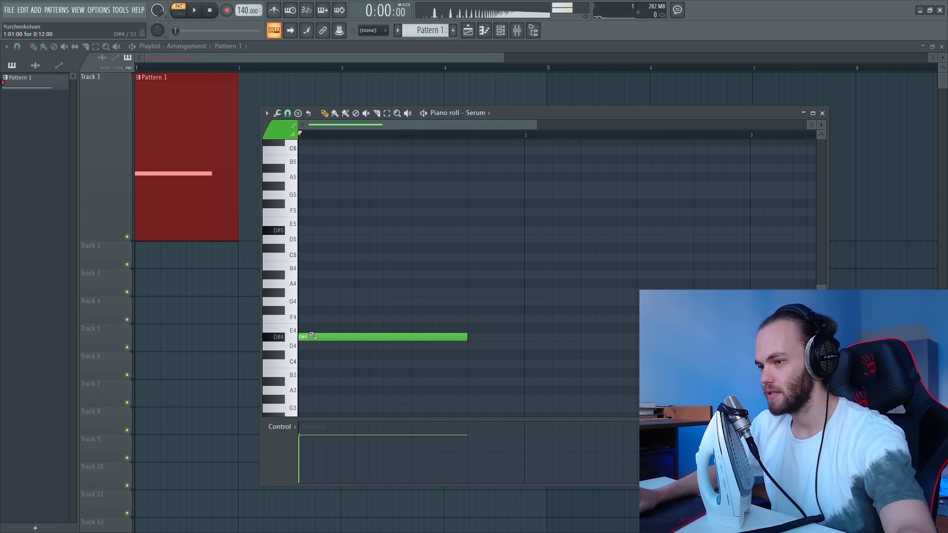
{"action": "left_click", "coordinate": [306, 274]}
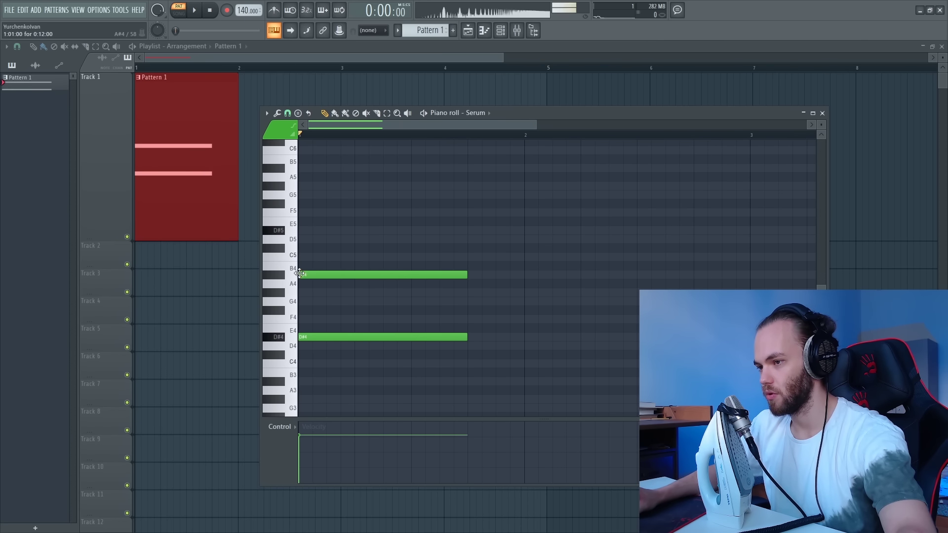
{"action": "left_click", "coordinate": [307, 223]}
{"action": "right_click", "coordinate": [307, 222]}
{"action": "left_click", "coordinate": [309, 230]}
{"action": "key", "text": "space"}
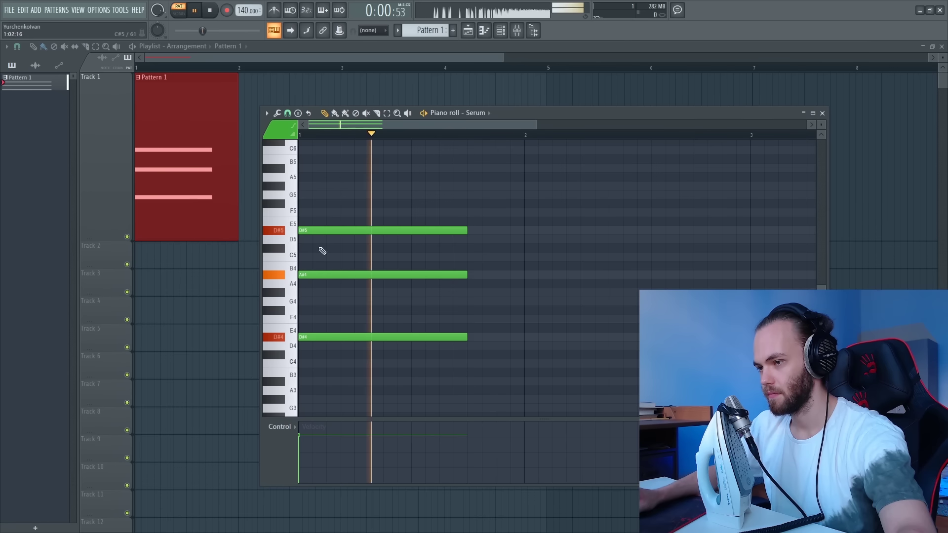
{"action": "key", "text": "space"}
Step: Add F4 and G4 notes to the chord and listen to it
{"action": "left_click", "coordinate": [301, 319]}
{"action": "left_click", "coordinate": [358, 299]}
{"action": "key", "text": "space"}
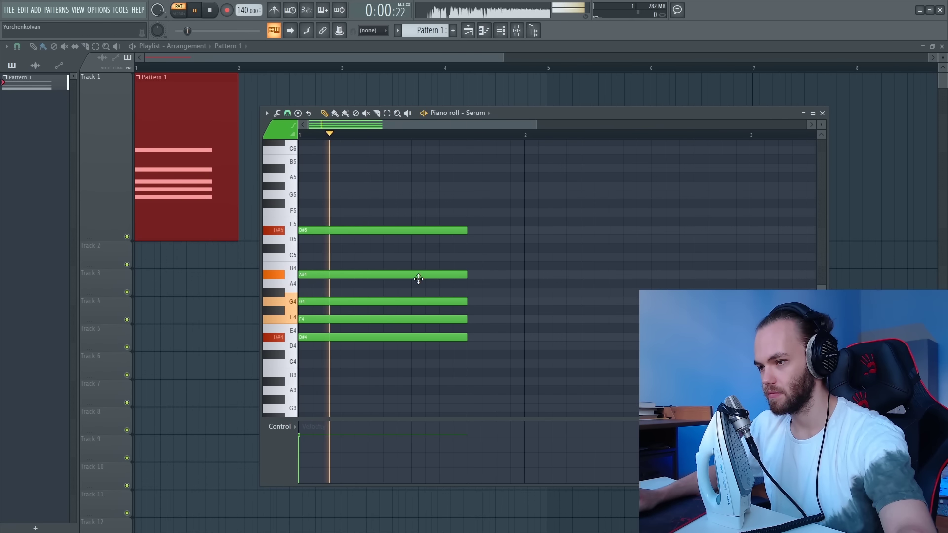
{"action": "key", "text": "space"}
{"action": "key", "text": "space"}
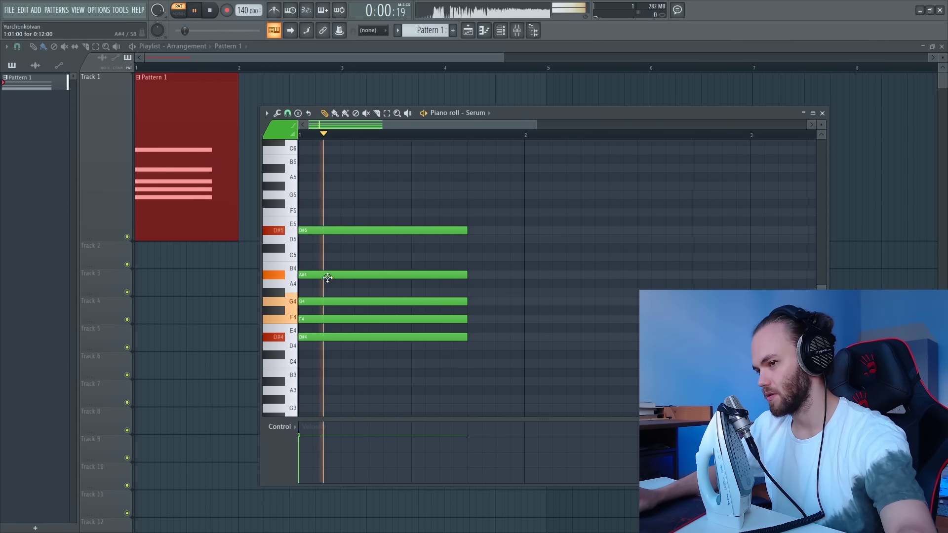
{"action": "key", "text": "space"}
Step: Delete the A#4 and D#5 notes and play the remaining D#4, F4 and G4 cluster
{"action": "right_click", "coordinate": [324, 274]}
{"action": "right_click", "coordinate": [345, 230]}
{"action": "scroll", "coordinate": [356, 256], "scroll_direction": "up", "scroll_amount": 1}
{"action": "key", "text": "space"}
{"action": "key", "text": "space"}
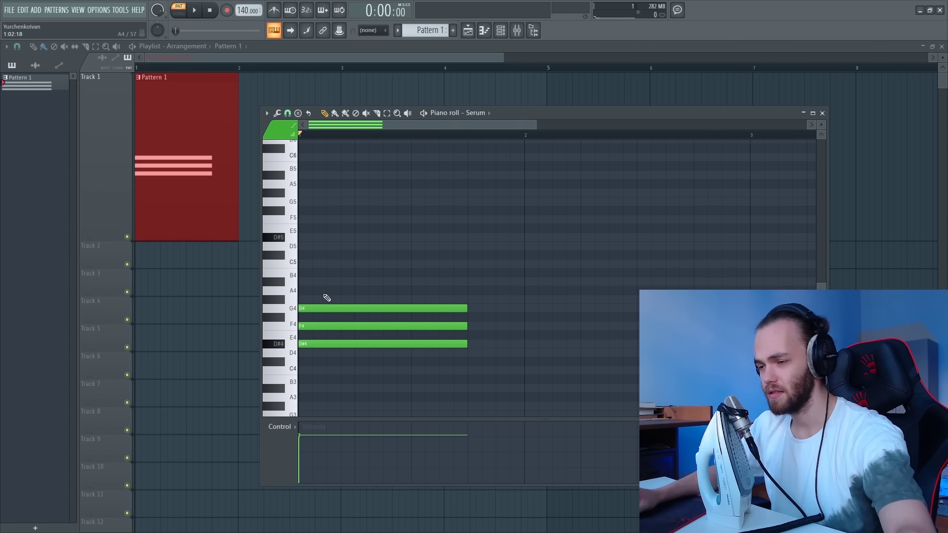
Step: Delete the D#4, F4 and G4 notes from the pattern
{"action": "left_click_drag", "start_coordinate": [324, 276], "coordinate": [326, 332]}
{"action": "right_click", "coordinate": [340, 295]}
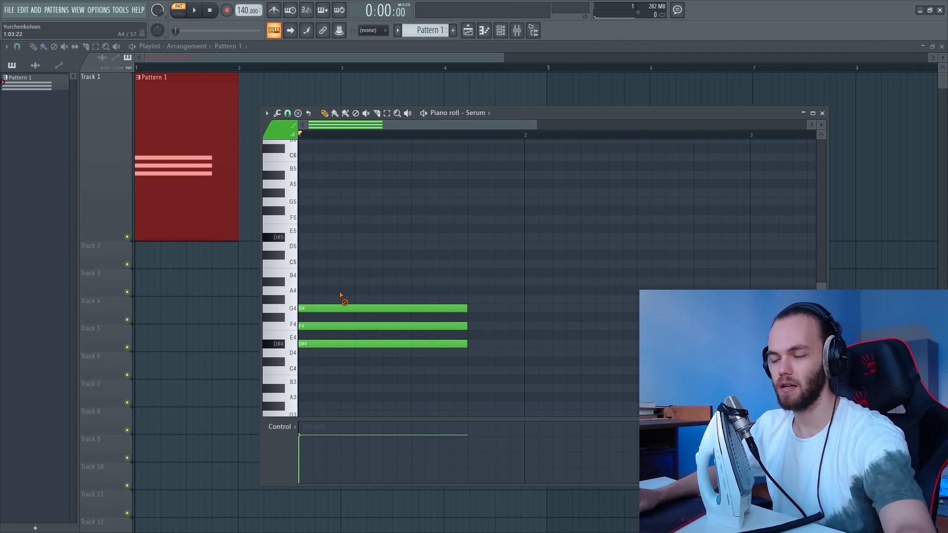
{"action": "right_click", "coordinate": [324, 329]}
{"action": "right_click", "coordinate": [325, 308]}
{"action": "right_click", "coordinate": [317, 343]}
Step: Place C3 and D3 notes together at the pattern start, play the low interval and delete both notes
{"action": "scroll", "coordinate": [313, 350], "scroll_direction": "down", "scroll_amount": 5}
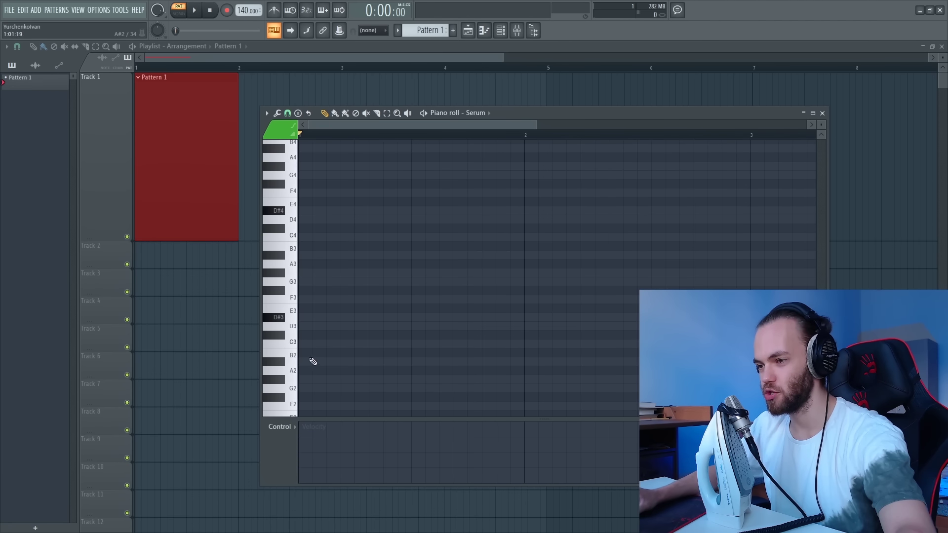
{"action": "left_click", "coordinate": [346, 344]}
{"action": "left_click", "coordinate": [365, 325]}
{"action": "key", "text": "space"}
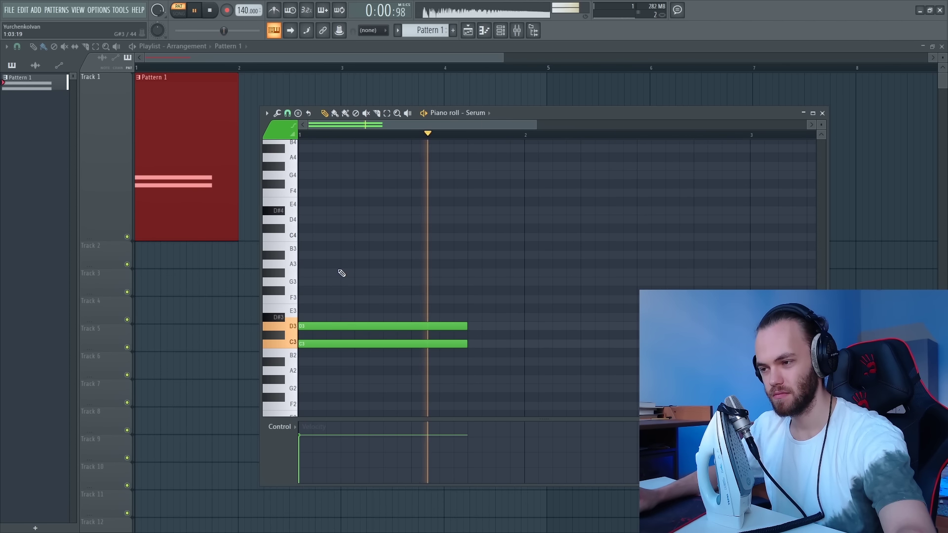
{"action": "key", "text": "space"}
{"action": "right_click", "coordinate": [333, 343]}
{"action": "right_click", "coordinate": [334, 325]}
Step: Place F6 and G6 notes together at the pattern start, play the high interval and delete both notes
{"action": "scroll", "coordinate": [331, 307], "scroll_direction": "up", "scroll_amount": 10}
{"action": "scroll", "coordinate": [331, 307], "scroll_direction": "up", "scroll_amount": 8}
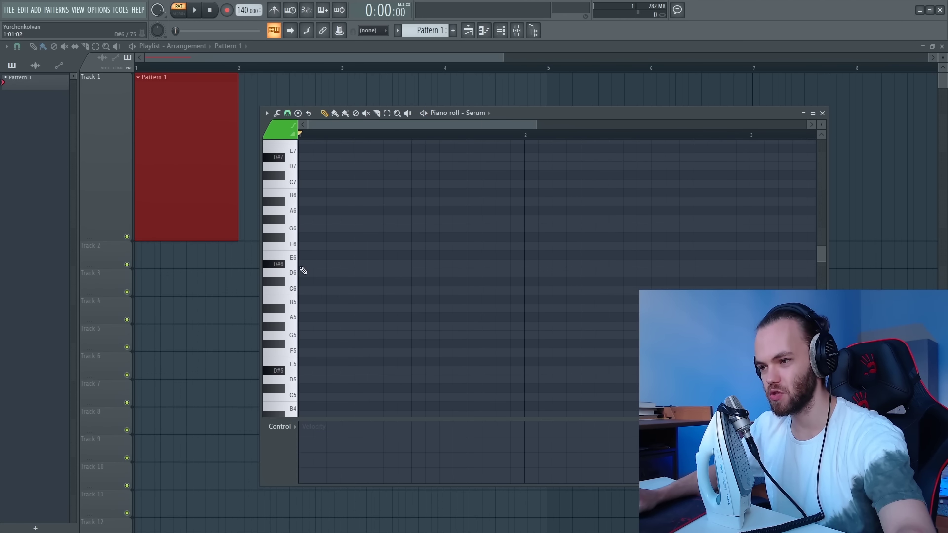
{"action": "left_click", "coordinate": [304, 245]}
{"action": "left_click", "coordinate": [304, 228]}
{"action": "key", "text": "space"}
{"action": "key", "text": "space"}
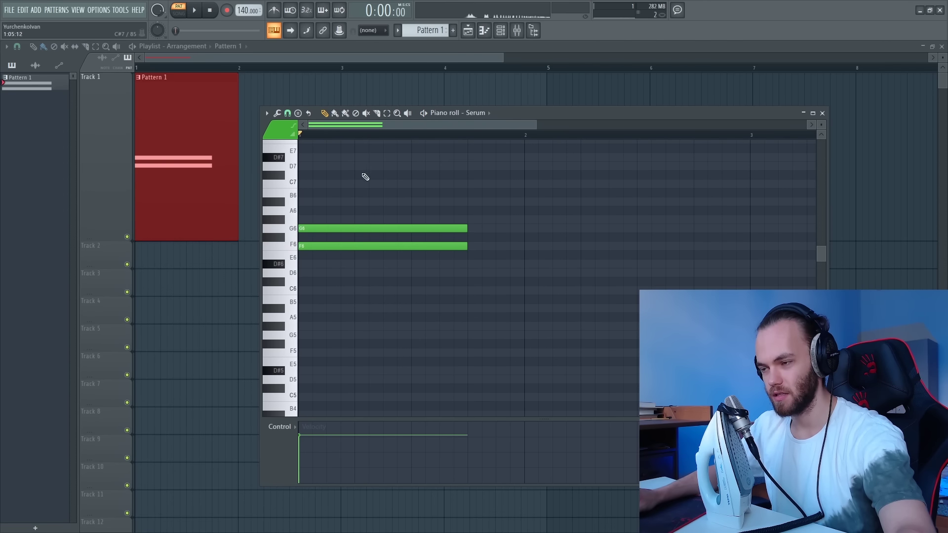
{"action": "right_click", "coordinate": [330, 228]}
{"action": "right_click", "coordinate": [330, 246]}
Step: Build a chord from D#3, A#3 and D#4 at the start of the pattern and play it
{"action": "scroll", "coordinate": [332, 322], "scroll_direction": "down", "scroll_amount": 9}
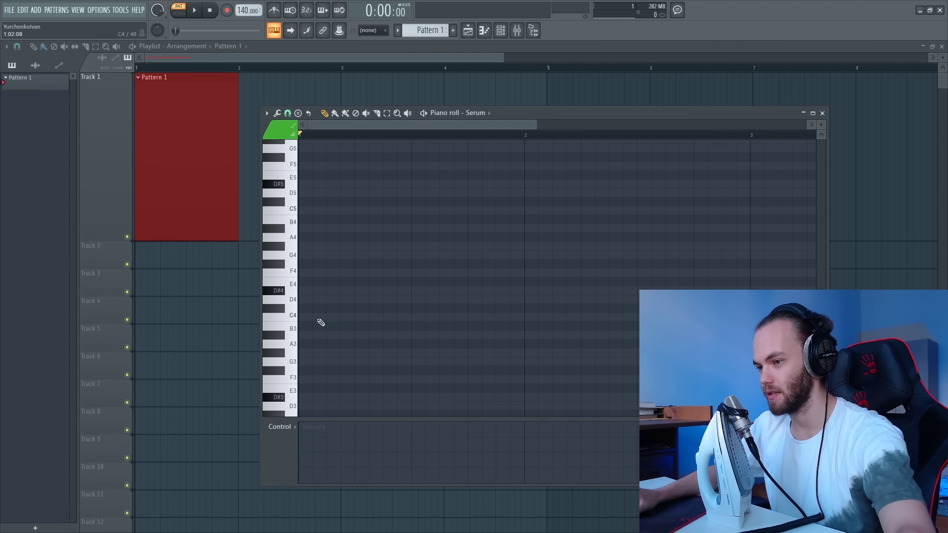
{"action": "left_click", "coordinate": [305, 291]}
{"action": "right_click", "coordinate": [326, 289]}
{"action": "left_click", "coordinate": [302, 397]}
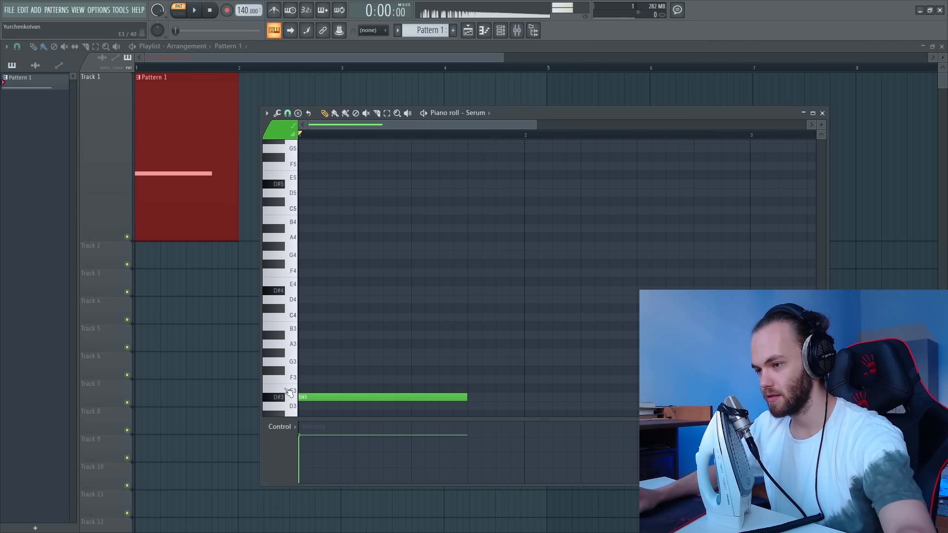
{"action": "left_click", "coordinate": [307, 336]}
{"action": "left_click", "coordinate": [305, 292]}
{"action": "scroll", "coordinate": [372, 262], "scroll_direction": "down", "scroll_amount": 3}
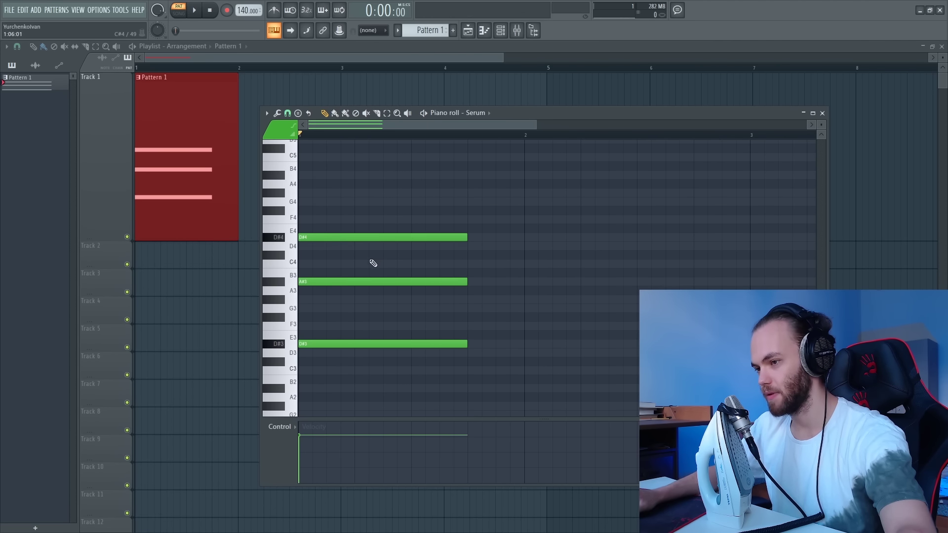
{"action": "key", "text": "space"}
{"action": "key", "text": "space"}
{"action": "scroll", "coordinate": [356, 299], "scroll_direction": "up", "scroll_amount": 2}
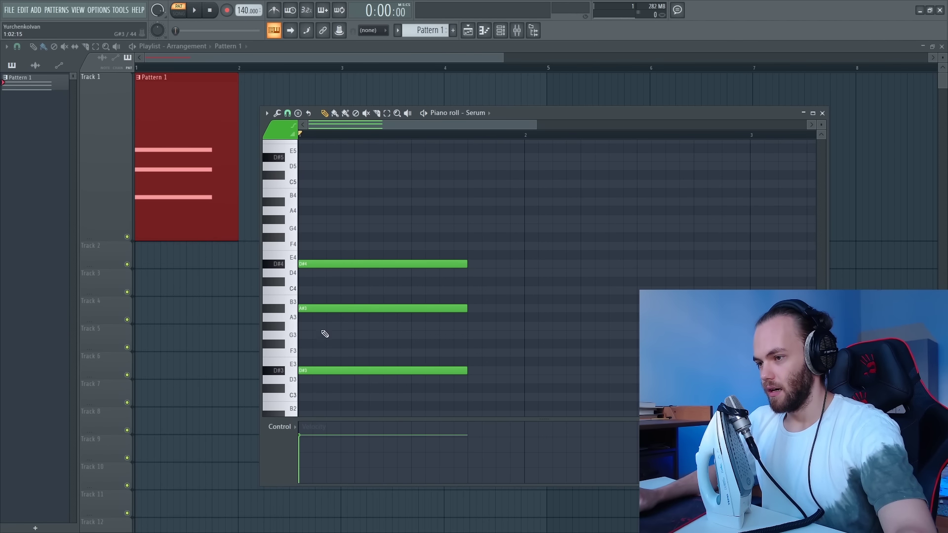
{"action": "scroll", "coordinate": [312, 368], "scroll_direction": "up", "scroll_amount": 4}
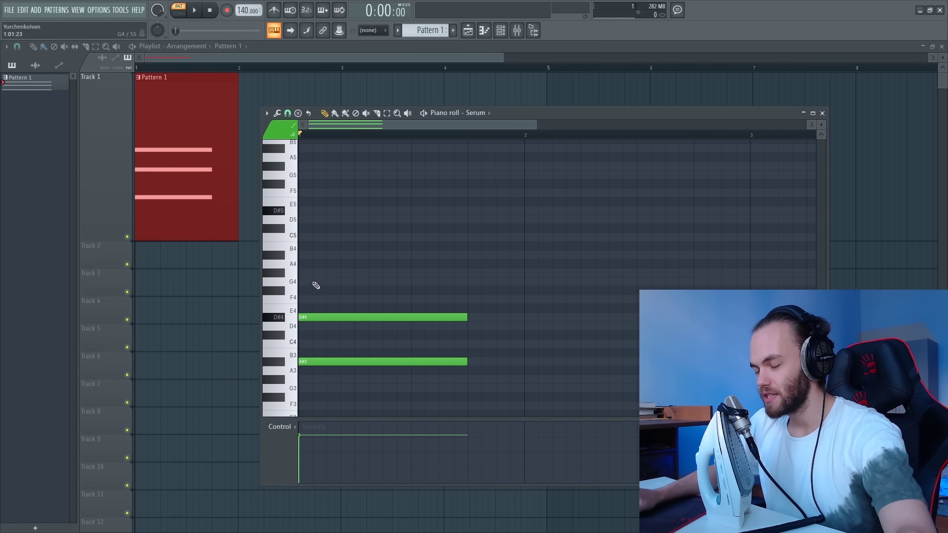
{"action": "scroll", "coordinate": [353, 281], "scroll_direction": "down", "scroll_amount": 4}
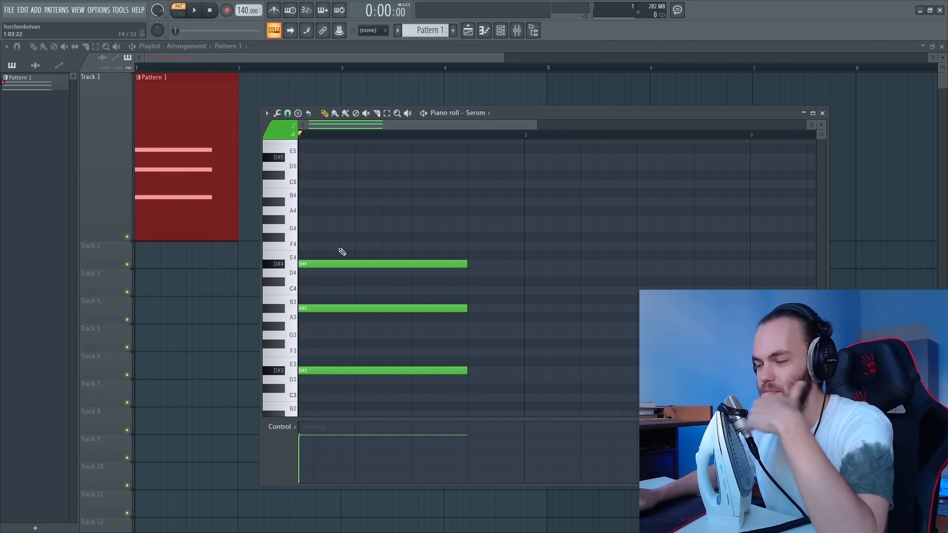
Step: Add G4, A#4 and D5 notes above the chord at the pattern start and play it
{"action": "scroll", "coordinate": [342, 252], "scroll_direction": "up", "scroll_amount": 2}
{"action": "scroll", "coordinate": [318, 270], "scroll_direction": "up", "scroll_amount": 2}
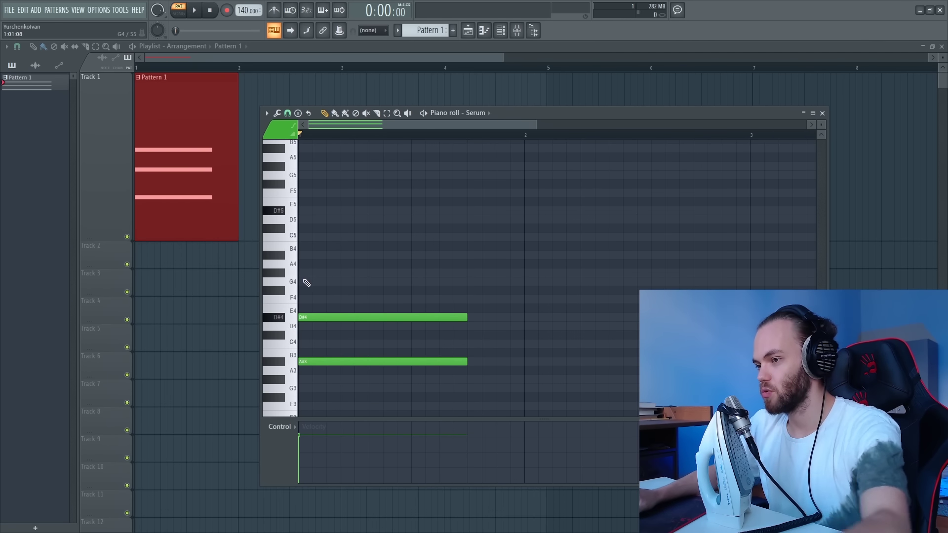
{"action": "left_click", "coordinate": [301, 281]}
{"action": "left_click", "coordinate": [307, 255]}
{"action": "left_click", "coordinate": [307, 220]}
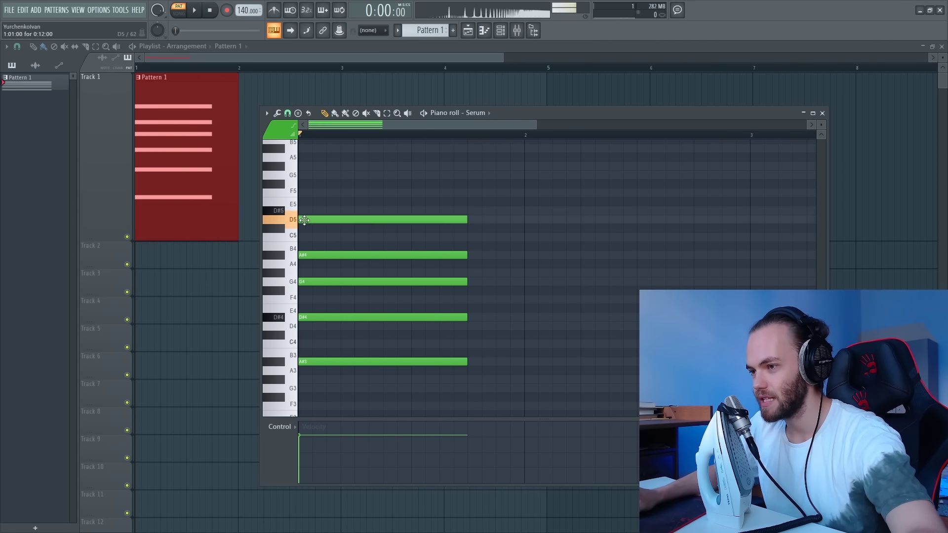
{"action": "scroll", "coordinate": [355, 265], "scroll_direction": "up", "scroll_amount": 4}
{"action": "key", "text": "space"}
{"action": "scroll", "coordinate": [357, 265], "scroll_direction": "down", "scroll_amount": 8}
{"action": "scroll", "coordinate": [357, 265], "scroll_direction": "up", "scroll_amount": 4}
{"action": "key", "text": "space"}
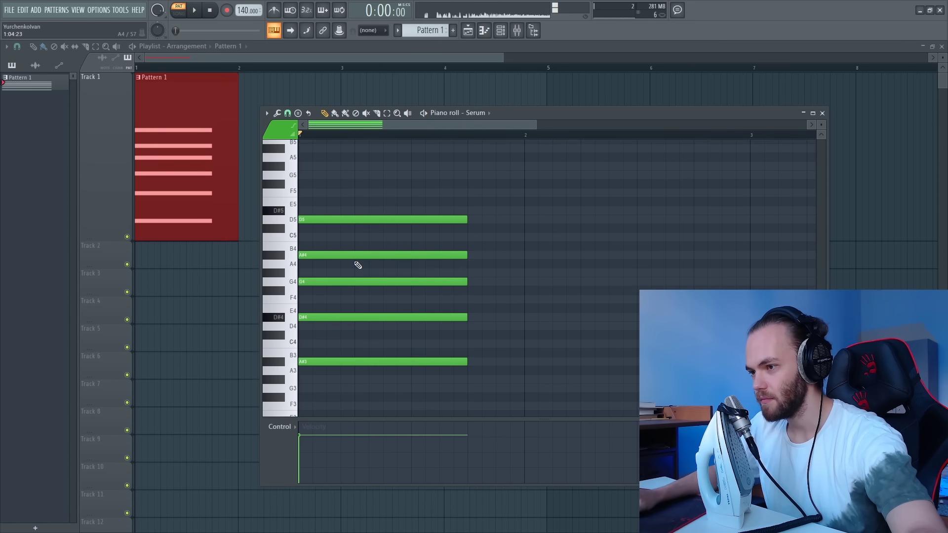
Step: Delete the D5, A#4, G4 and D#4 notes from the chord
{"action": "right_click", "coordinate": [320, 219]}
{"action": "right_click", "coordinate": [314, 254]}
{"action": "right_click", "coordinate": [308, 281]}
{"action": "right_click", "coordinate": [307, 317]}
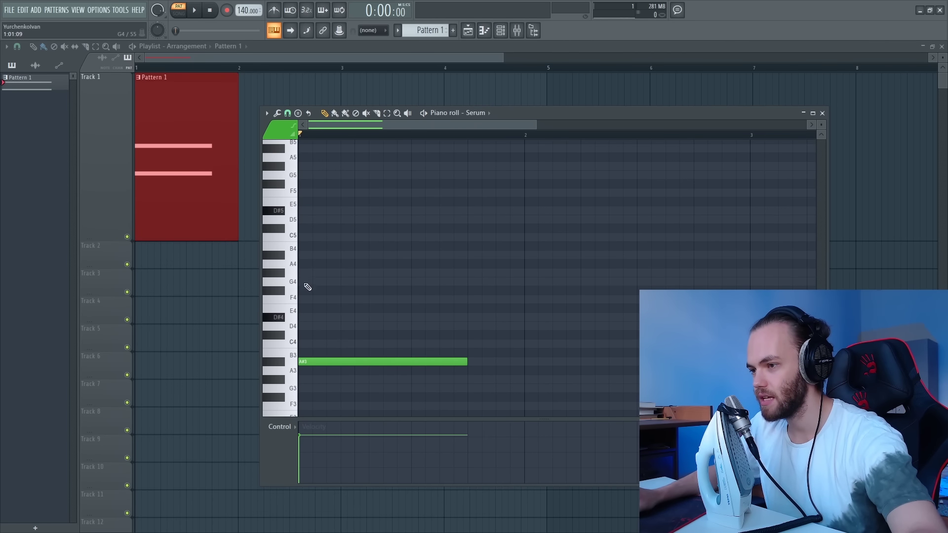
Step: Place a tight cluster of F4, G4, G#4 and A#4 at the pattern start and play it
{"action": "left_click", "coordinate": [302, 281]}
{"action": "left_click", "coordinate": [302, 273]}
{"action": "left_click", "coordinate": [304, 299]}
{"action": "left_click", "coordinate": [302, 254]}
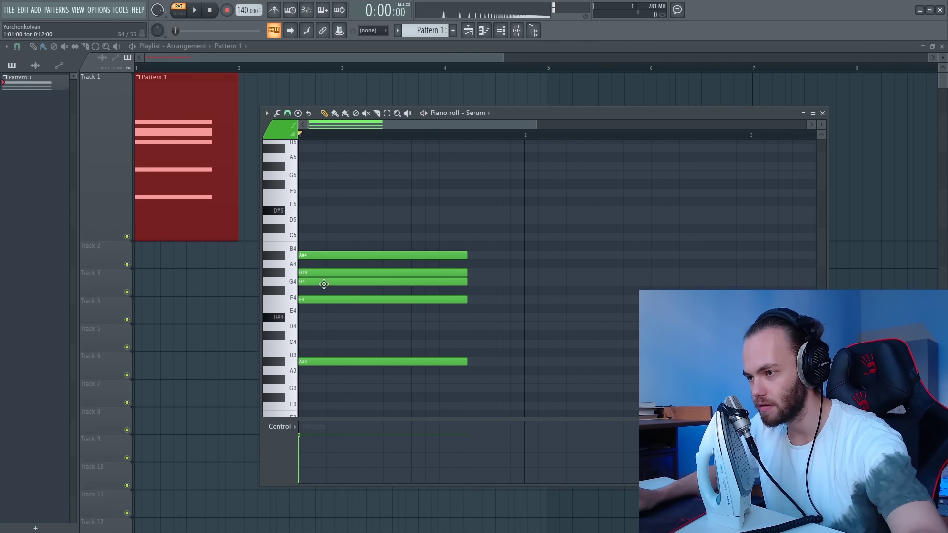
{"action": "key", "text": "space"}
{"action": "key", "text": "space"}
Step: Delete the F4, G4, G#4 and A#4 notes of the tight cluster
{"action": "right_click", "coordinate": [306, 299]}
{"action": "right_click", "coordinate": [306, 281]}
{"action": "right_click", "coordinate": [306, 273]}
{"action": "right_click", "coordinate": [306, 255]}
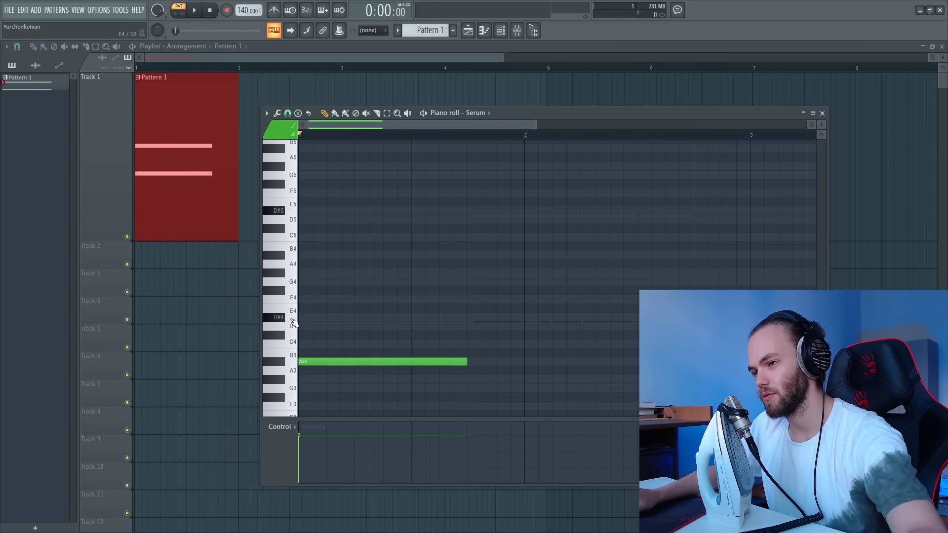
Step: Add D#4, G4, A#4 and D5 above the low notes at the pattern start and play the widely spaced chord
{"action": "left_click", "coordinate": [302, 317]}
{"action": "left_click", "coordinate": [303, 282]}
{"action": "left_click", "coordinate": [305, 254]}
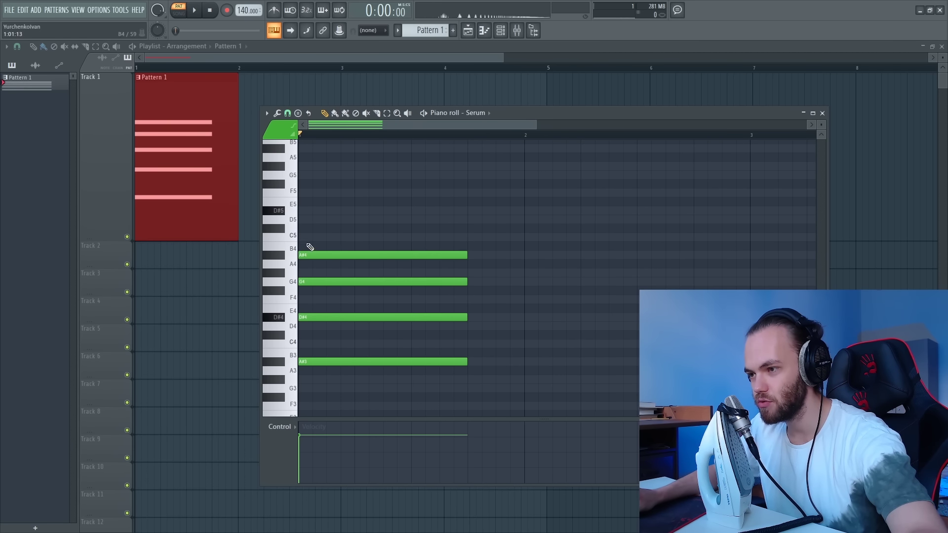
{"action": "left_click", "coordinate": [305, 219]}
{"action": "key", "text": "space"}
{"action": "scroll", "coordinate": [398, 282], "scroll_direction": "down", "scroll_amount": 4}
{"action": "scroll", "coordinate": [533, 320], "scroll_direction": "up", "scroll_amount": 2}
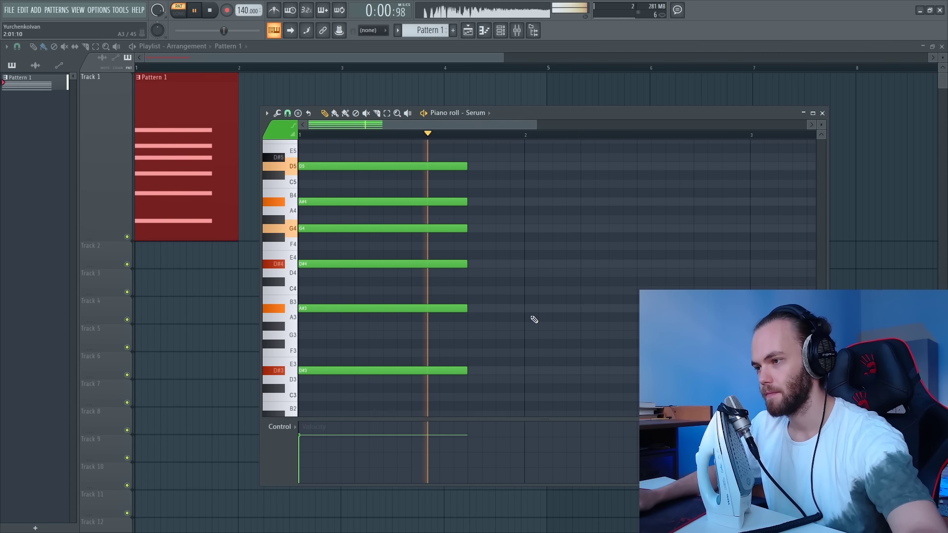
{"action": "key", "text": "space"}
{"action": "scroll", "coordinate": [541, 261], "scroll_direction": "up", "scroll_amount": 2}
{"action": "scroll", "coordinate": [478, 129], "scroll_direction": "down", "scroll_amount": 3}
Step: Open the Serum instrument from the channel rack and arrange its window beside the piano roll
{"action": "left_click", "coordinate": [504, 33]}
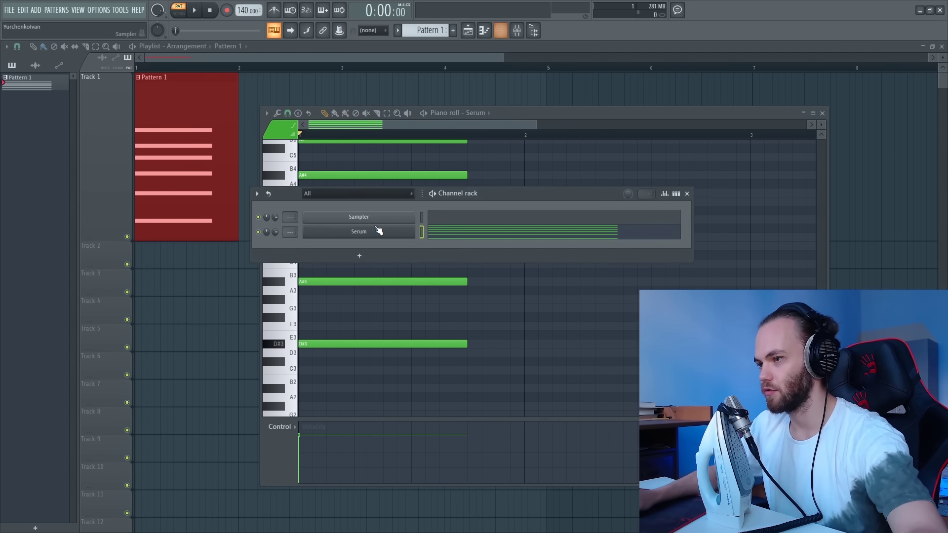
{"action": "left_click", "coordinate": [376, 229]}
{"action": "left_click_drag", "start_coordinate": [576, 132], "coordinate": [689, 158]}
{"action": "left_click", "coordinate": [687, 195]}
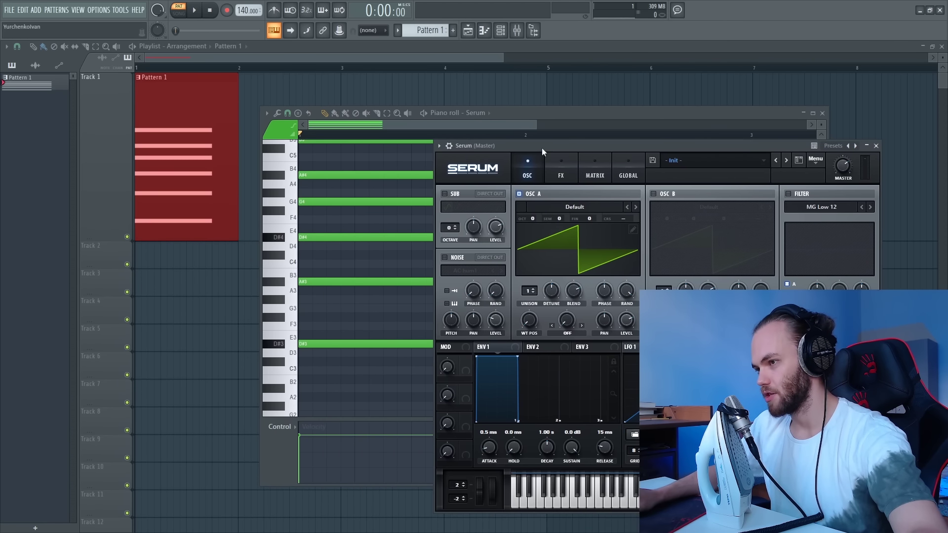
{"action": "left_click_drag", "start_coordinate": [543, 121], "coordinate": [439, 119]}
Step: Set OSC A's unison to 8 voices and play the chord
{"action": "left_click", "coordinate": [547, 225]}
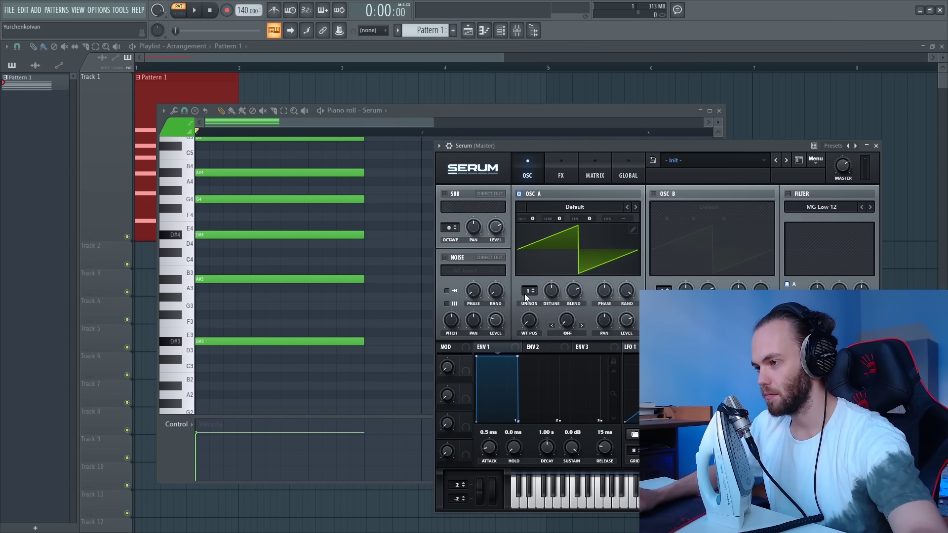
{"action": "left_click_drag", "start_coordinate": [526, 296], "coordinate": [530, 293]}
{"action": "key", "text": "space"}
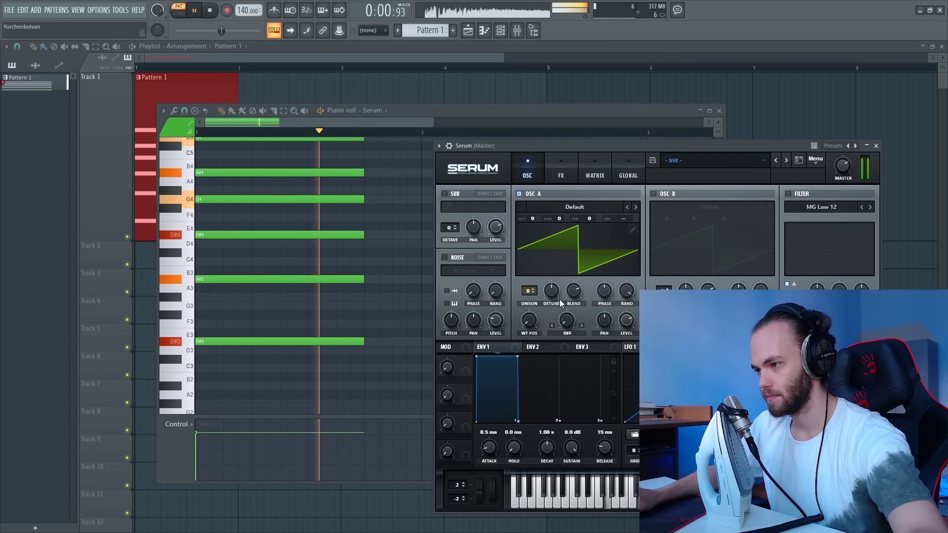
{"action": "key", "text": "space"}
Step: Lower OSC A's unison detune to about 0.11 while auditioning the chord
{"action": "left_click_drag", "start_coordinate": [555, 289], "coordinate": [557, 318]}
{"action": "key", "text": "space"}
{"action": "key", "text": "space"}
{"action": "key", "text": "space"}
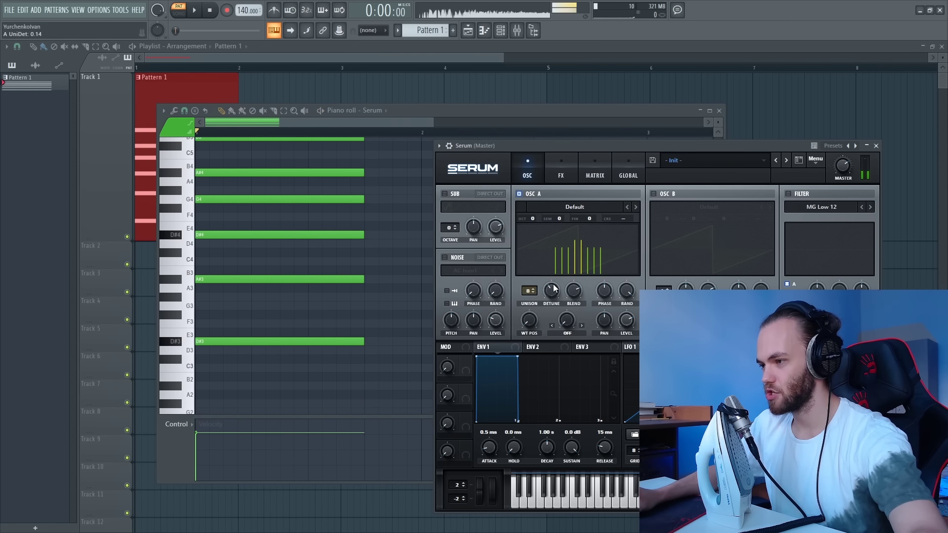
{"action": "key", "text": "space"}
{"action": "scroll", "coordinate": [426, 289], "scroll_direction": "up", "scroll_amount": 1}
{"action": "left_click", "coordinate": [555, 292]}
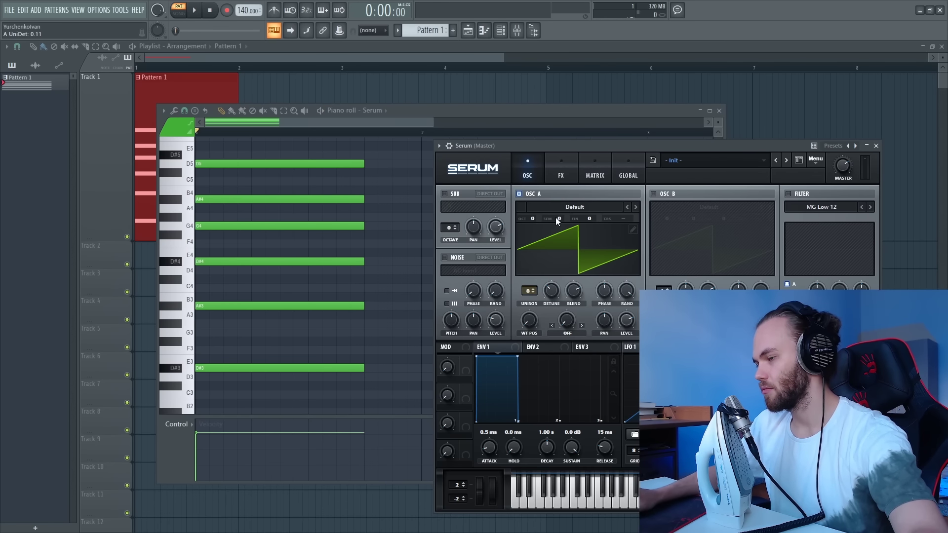
{"action": "key", "text": "space"}
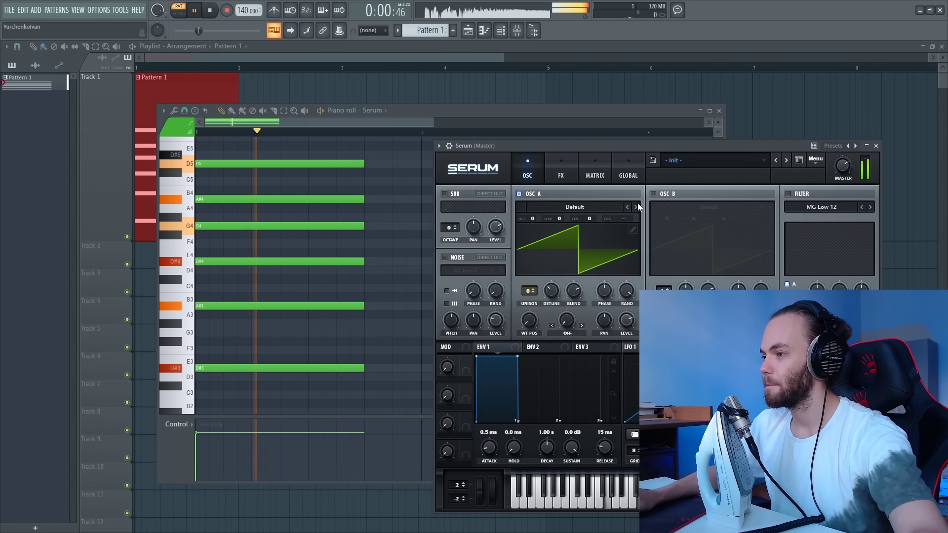
{"action": "key", "text": "space"}
Step: Switch OSC A's wavetable to Basic Mg and play the chord
{"action": "left_click", "coordinate": [637, 206]}
{"action": "left_click", "coordinate": [636, 207]}
{"action": "left_click", "coordinate": [637, 207]}
{"action": "key", "text": "space"}
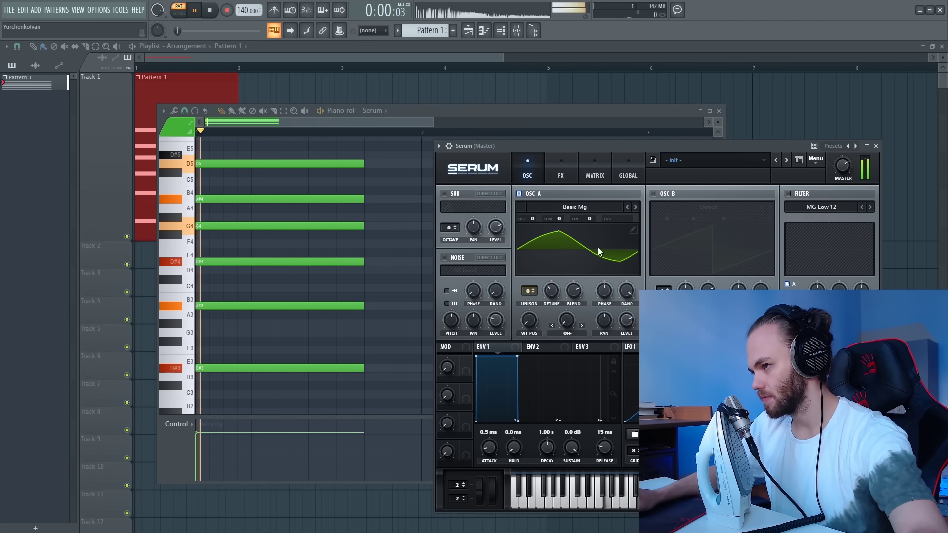
Step: Set OSC A's wavetable position to about 55 while auditioning the chord, and return the waveform display to its flat view
{"action": "mouse_move", "coordinate": [533, 321]}
{"action": "left_mouse_down"}
{"action": "mouse_move", "coordinate": [541, 278]}
{"action": "mouse_move", "coordinate": [528, 325]}
{"action": "left_mouse_up"}
{"action": "key", "text": "space"}
{"action": "key", "text": "space"}
{"action": "key", "text": "space"}
{"action": "key", "text": "space"}
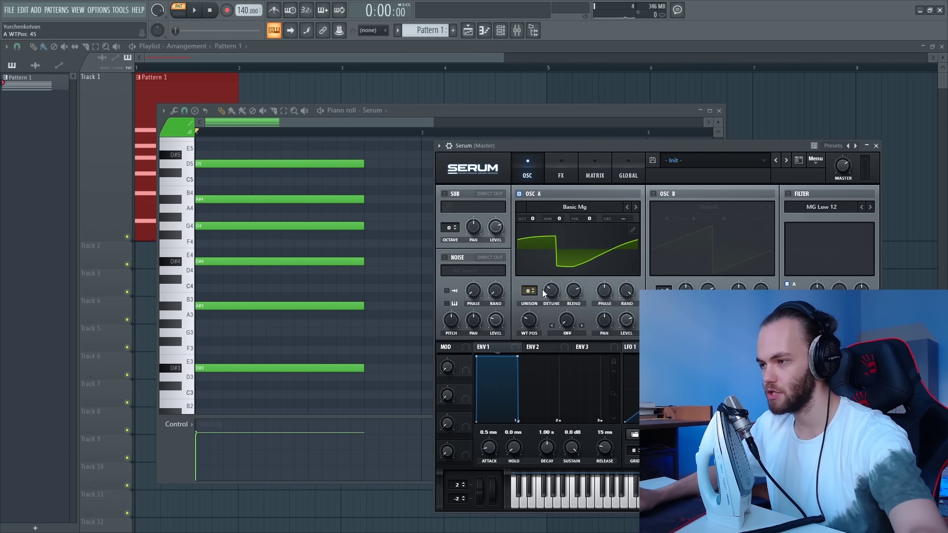
{"action": "key", "text": "space"}
{"action": "left_click_drag", "start_coordinate": [543, 276], "coordinate": [528, 324]}
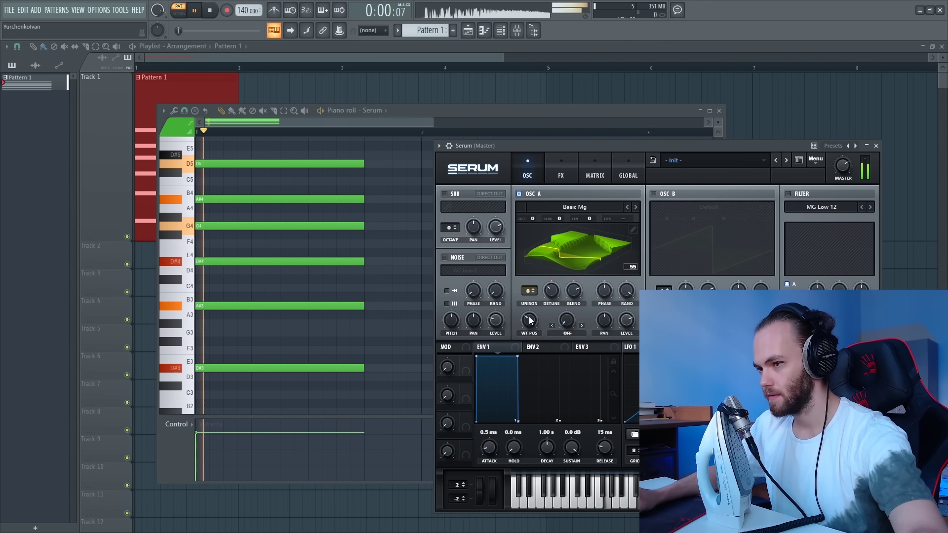
{"action": "left_click", "coordinate": [591, 240]}
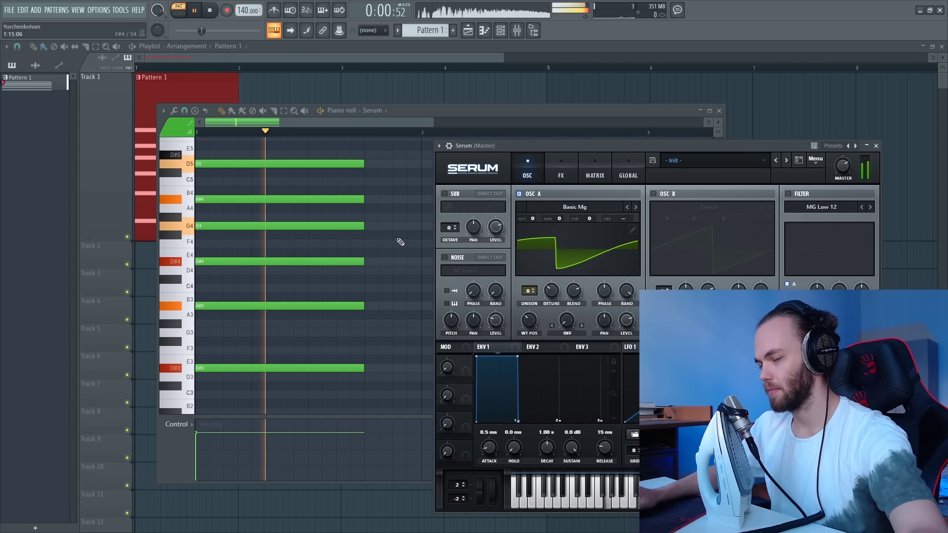
{"action": "key", "text": "space"}
Step: Set the project tempo to 150 BPM and turn on the metronome
{"action": "scroll", "coordinate": [415, 271], "scroll_direction": "down", "scroll_amount": 5}
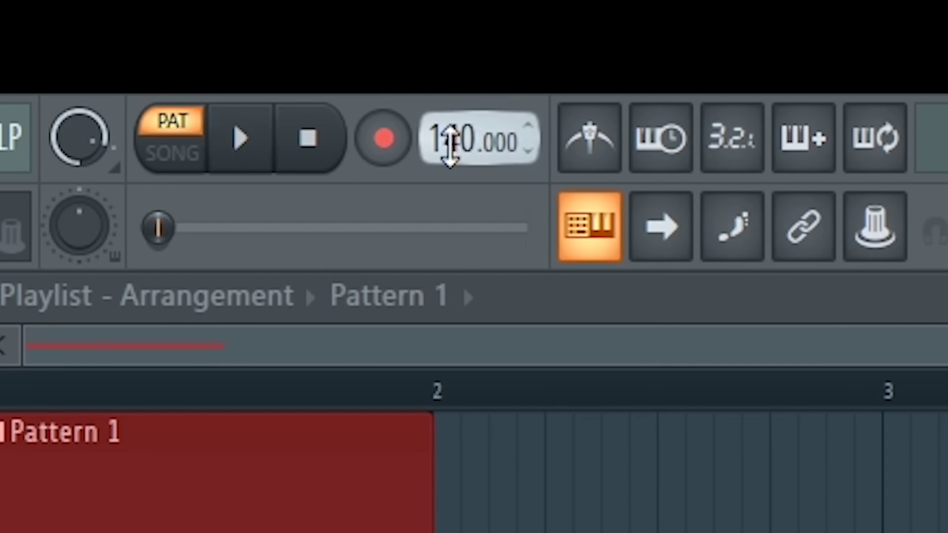
{"action": "left_click_drag", "start_coordinate": [241, 11], "coordinate": [242, 3]}
{"action": "left_click_drag", "start_coordinate": [448, 148], "coordinate": [449, 158]}
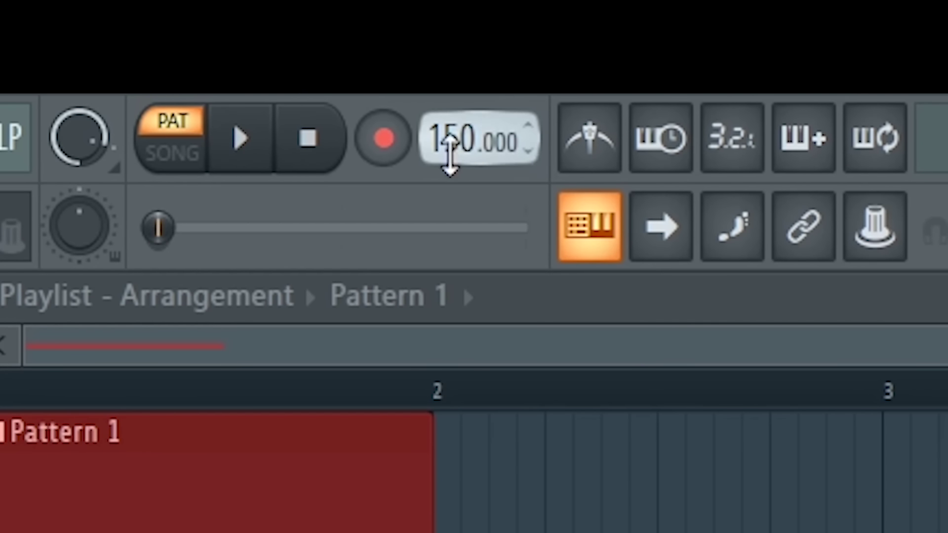
{"action": "left_click", "coordinate": [609, 165]}
Step: Play the chord pattern against the metronome to check its length and rhythm
{"action": "key", "text": "space"}
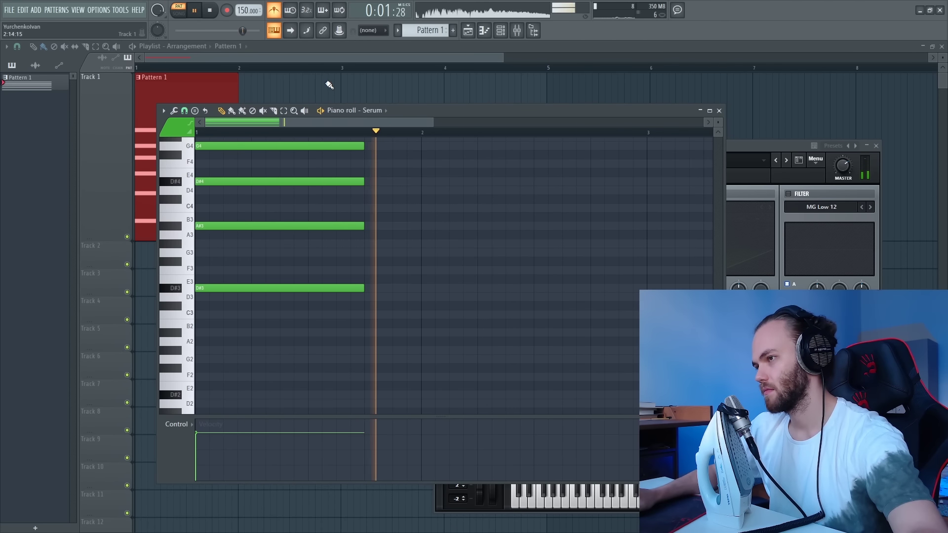
{"action": "key", "text": "space"}
{"action": "scroll", "coordinate": [448, 259], "scroll_direction": "up", "scroll_amount": 2}
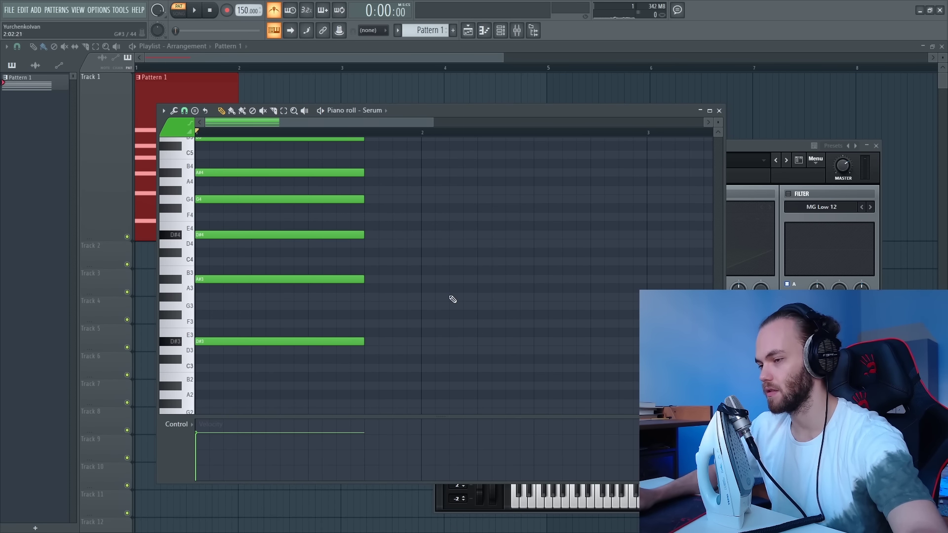
{"action": "key", "text": "space"}
{"action": "scroll", "coordinate": [449, 298], "scroll_direction": "up", "scroll_amount": 2}
{"action": "scroll", "coordinate": [448, 298], "scroll_direction": "down", "scroll_amount": 3}
{"action": "key", "text": "space"}
{"action": "scroll", "coordinate": [445, 303], "scroll_direction": "up", "scroll_amount": 2}
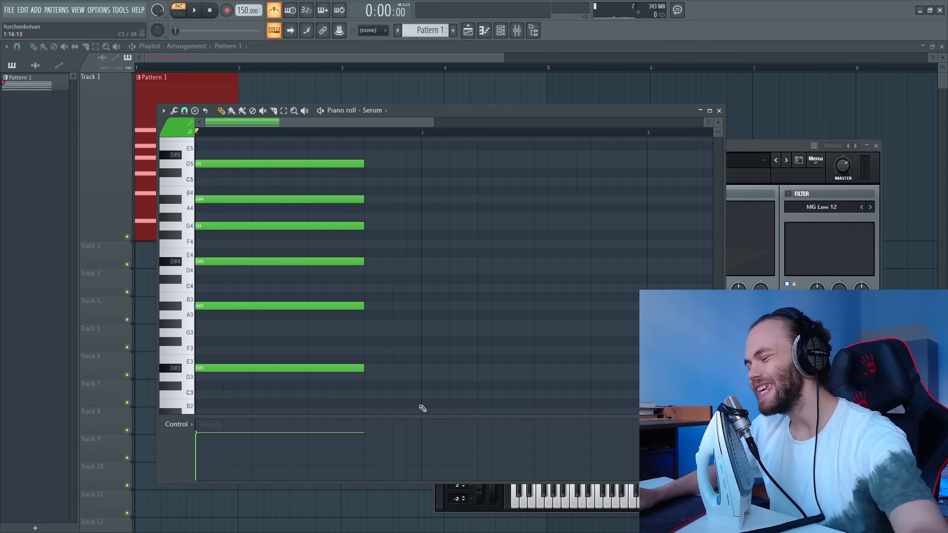
Step: Lengthen all chord notes to fill the whole first bar and play the pattern
{"action": "key", "text": "ctrl+a"}
{"action": "scroll", "coordinate": [374, 228], "scroll_direction": "up", "scroll_amount": 2}
{"action": "left_click_drag", "start_coordinate": [365, 188], "coordinate": [425, 194]}
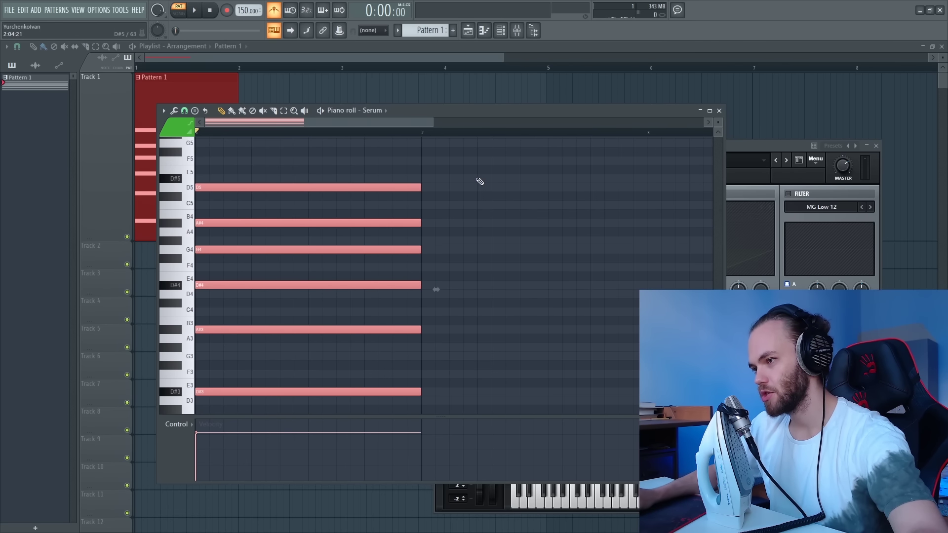
{"action": "scroll", "coordinate": [479, 181], "scroll_direction": "down", "scroll_amount": 2}
{"action": "left_click", "coordinate": [487, 303]}
{"action": "key", "text": "space"}
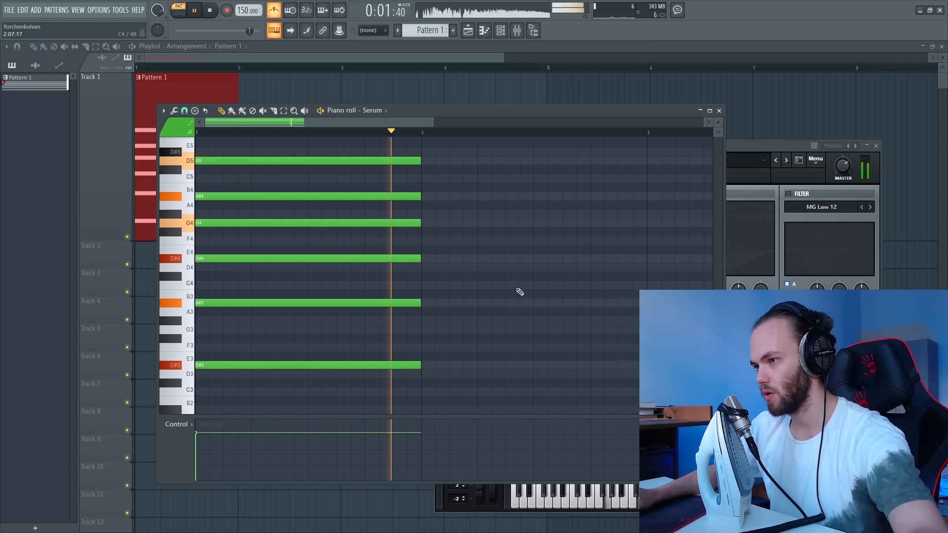
{"action": "key", "text": "space"}
Step: Shorten all chord notes to three quarters of the bar and play the pattern
{"action": "key", "text": "ctrl+a"}
{"action": "left_click_drag", "start_coordinate": [421, 365], "coordinate": [365, 380]}
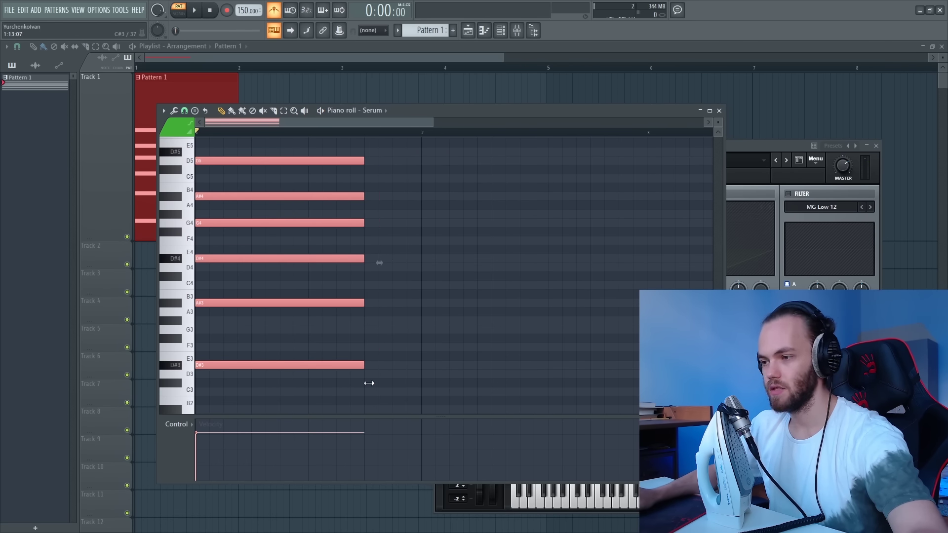
{"action": "left_click", "coordinate": [423, 340]}
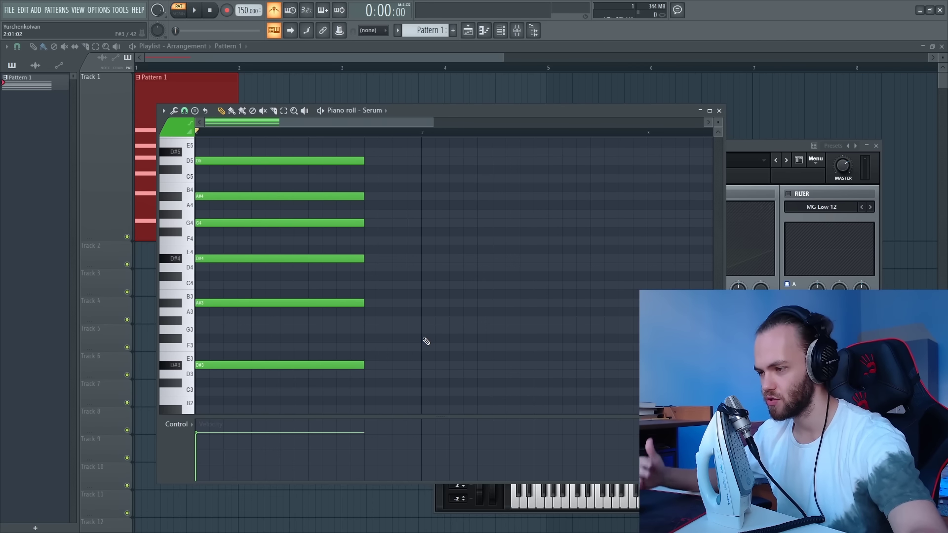
{"action": "key", "text": "space"}
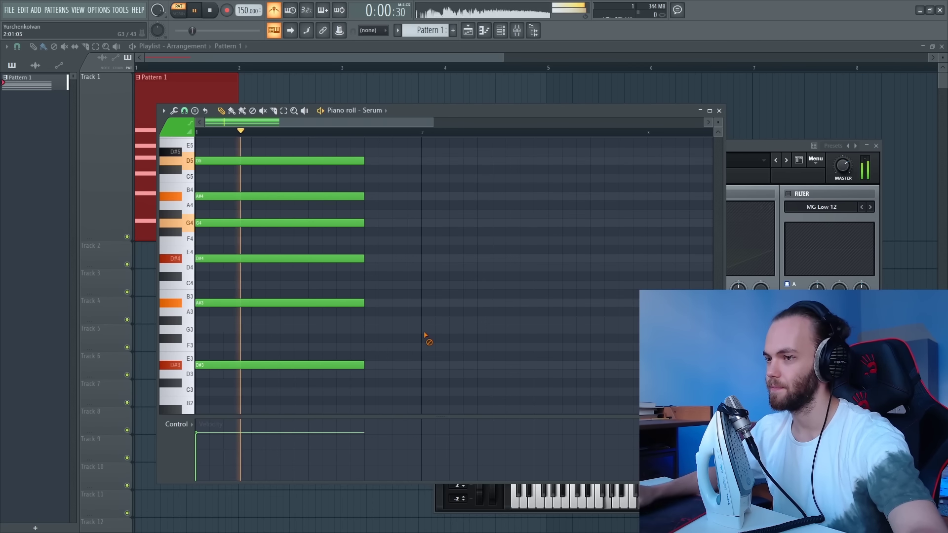
{"action": "key", "text": "space"}
{"action": "scroll", "coordinate": [451, 355], "scroll_direction": "down", "scroll_amount": 2}
{"action": "scroll", "coordinate": [451, 355], "scroll_direction": "up", "scroll_amount": 2}
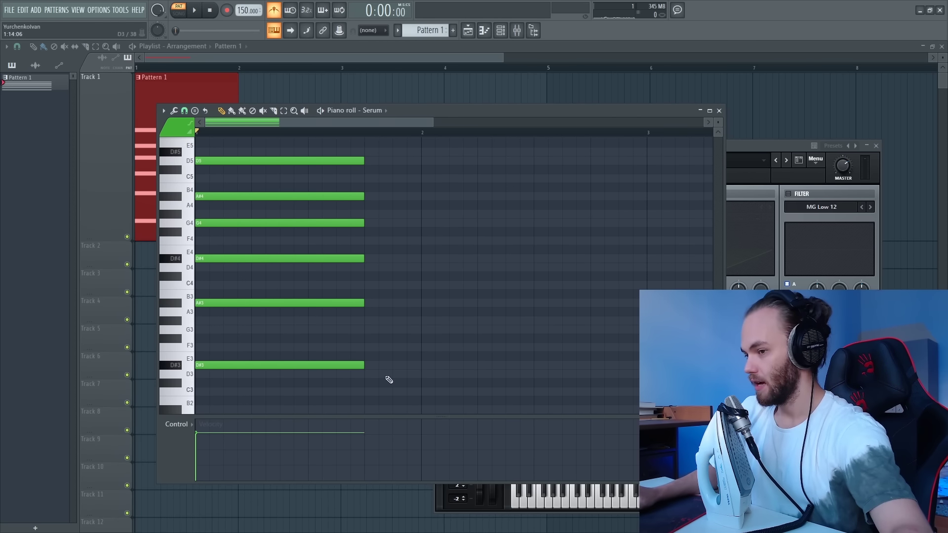
Step: Duplicate the whole first-bar chord into bar 2, keeping the gap at the end of the bar
{"action": "key", "text": "ctrl+a"}
{"action": "key", "text": "ctrl+d"}
{"action": "key", "text": "ctrl+a"}
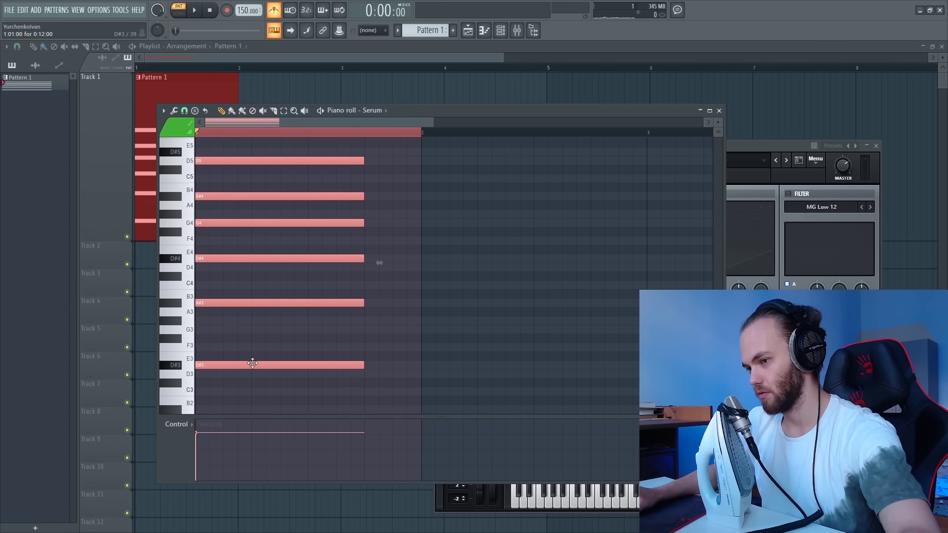
{"action": "key", "text": "ctrl+b"}
{"action": "scroll", "coordinate": [395, 306], "scroll_direction": "up", "scroll_amount": 2}
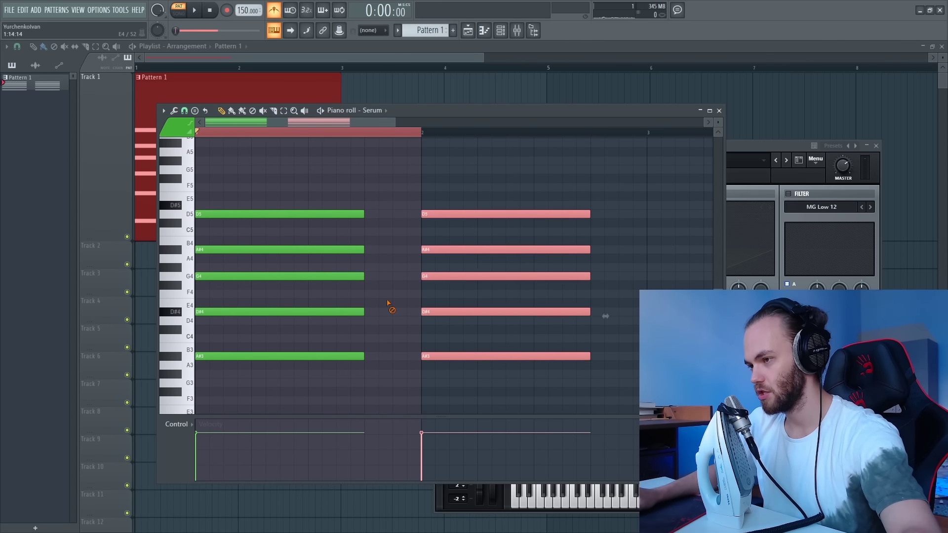
{"action": "scroll", "coordinate": [550, 377], "scroll_direction": "down", "scroll_amount": 4}
{"action": "key", "text": "ctrl+d"}
{"action": "scroll", "coordinate": [550, 377], "scroll_direction": "up", "scroll_amount": 2}
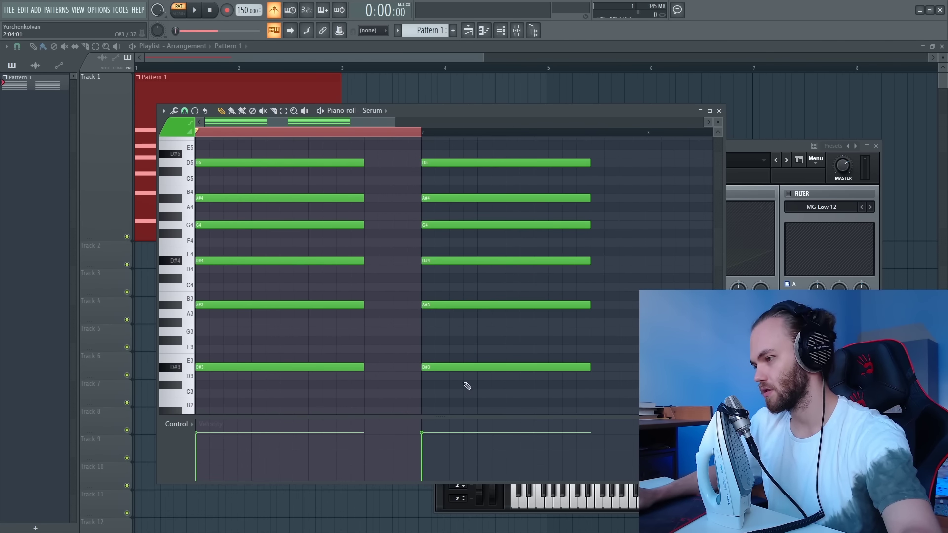
Step: Play the repeated chord and extend the time selection over both full bars
{"action": "key", "text": "ctrl+a"}
{"action": "key", "text": "ctrl+d"}
{"action": "key", "text": "space"}
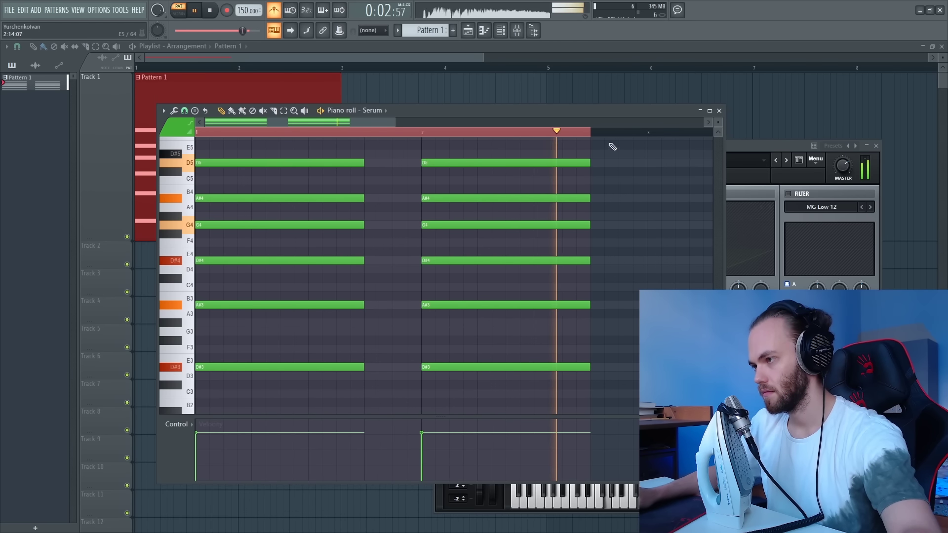
{"action": "key", "text": "space"}
{"action": "key", "text": "ctrl+a"}
{"action": "key", "text": "ctrl+d"}
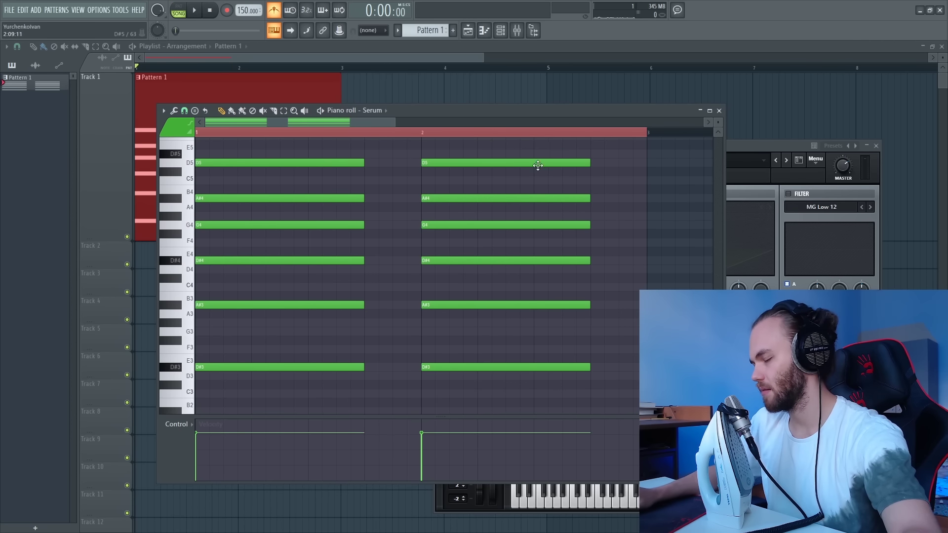
Step: Select the whole bar 2 chord and transpose it up four semitones so its lowest note is G3
{"action": "scroll", "coordinate": [480, 226], "scroll_direction": "up", "scroll_amount": 1}
{"action": "left_click_drag", "start_coordinate": [446, 158], "coordinate": [497, 389]}
{"action": "scroll", "coordinate": [497, 390], "scroll_direction": "down", "scroll_amount": 2}
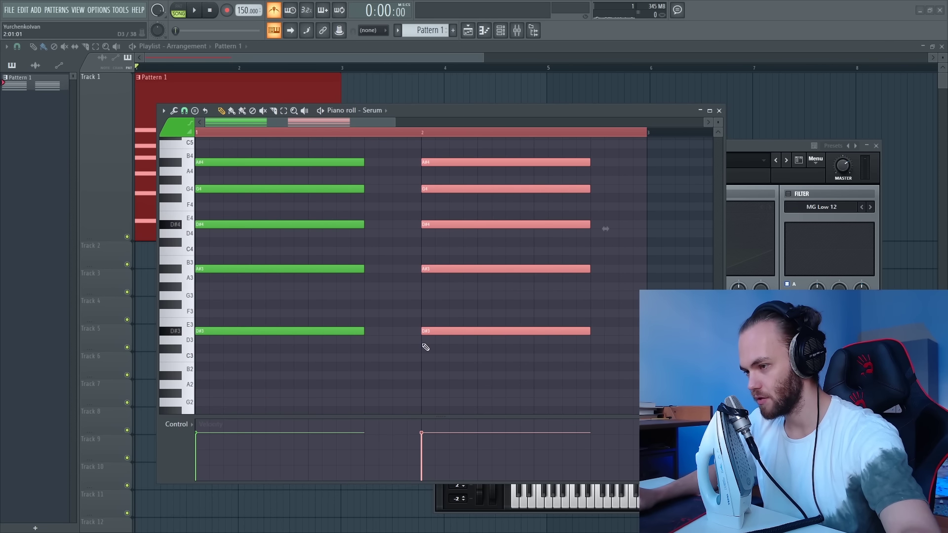
{"action": "scroll", "coordinate": [416, 369], "scroll_direction": "up", "scroll_amount": 1}
{"action": "scroll", "coordinate": [434, 357], "scroll_direction": "down", "scroll_amount": 1}
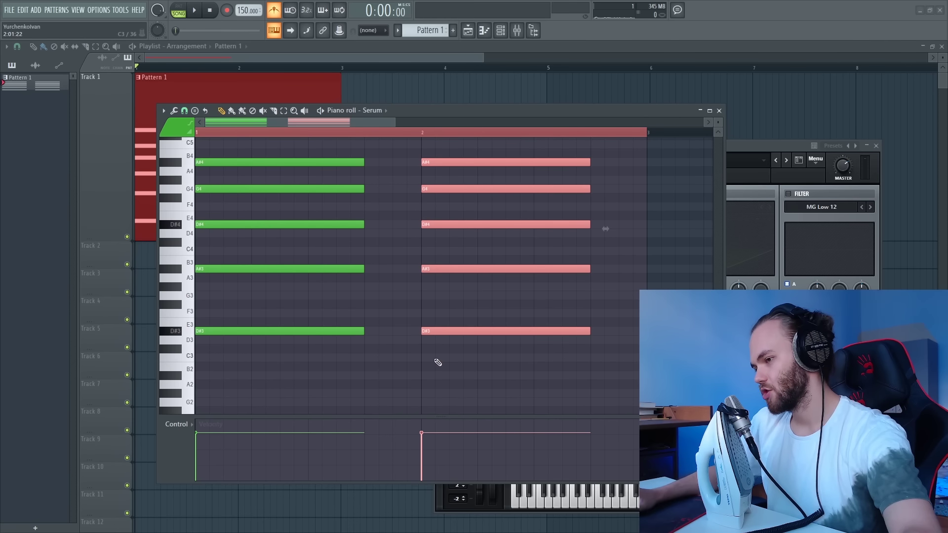
{"action": "left_click_drag", "start_coordinate": [449, 335], "coordinate": [448, 296]}
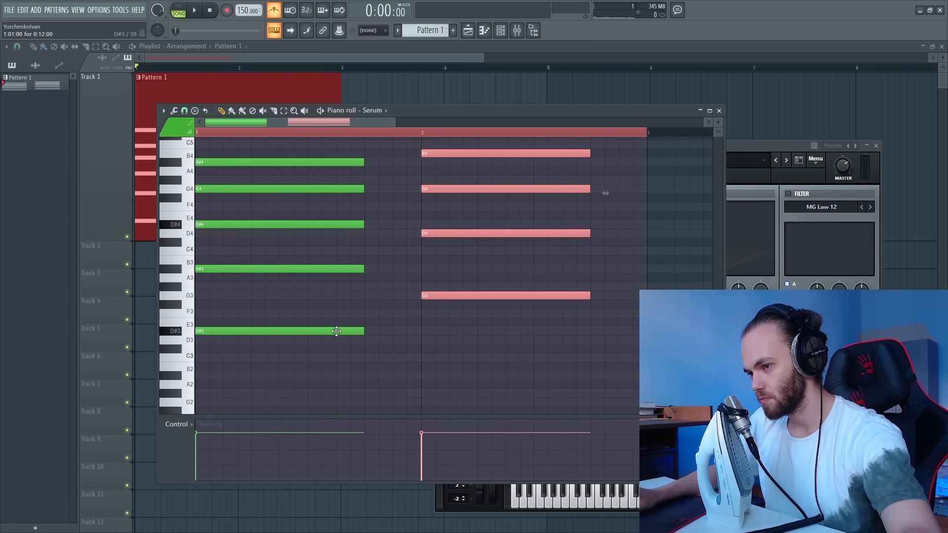
Step: Compare the lowest notes of the two chords and play the bars to hear the change
{"action": "left_click_drag", "start_coordinate": [225, 309], "coordinate": [239, 347]}
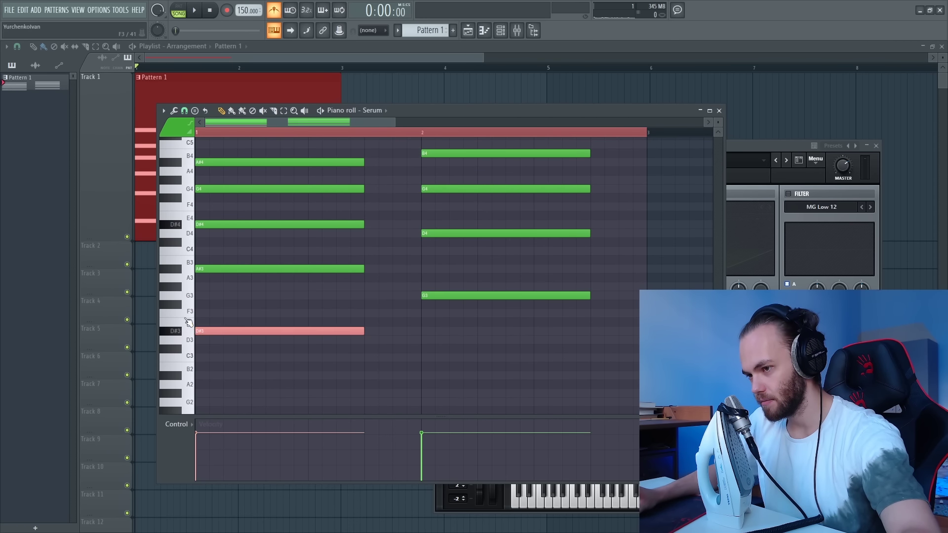
{"action": "left_click", "coordinate": [462, 322]}
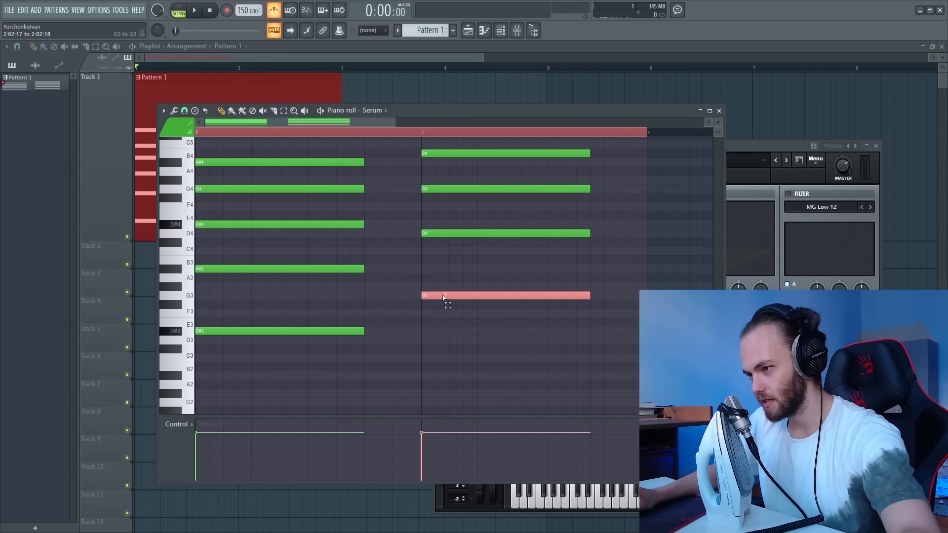
{"action": "scroll", "coordinate": [428, 334], "scroll_direction": "up", "scroll_amount": 3}
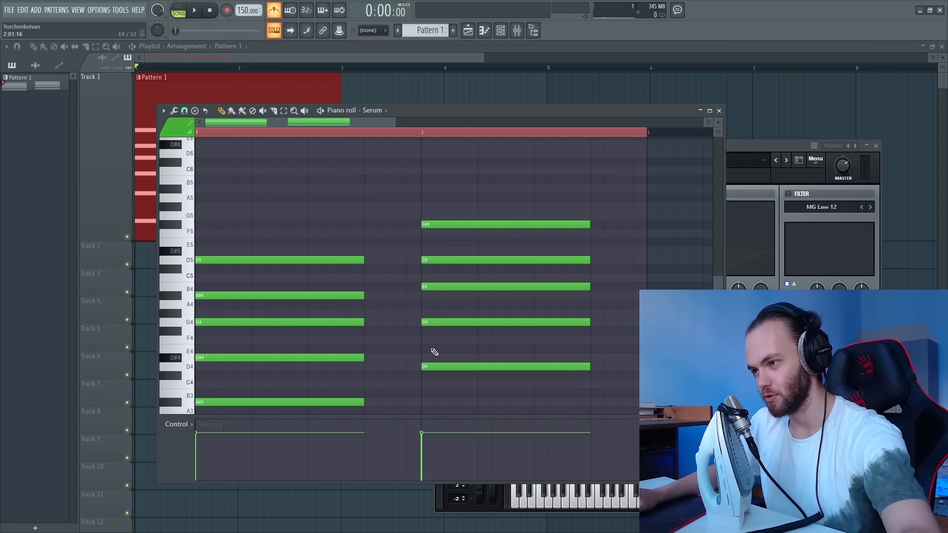
{"action": "key", "text": "space"}
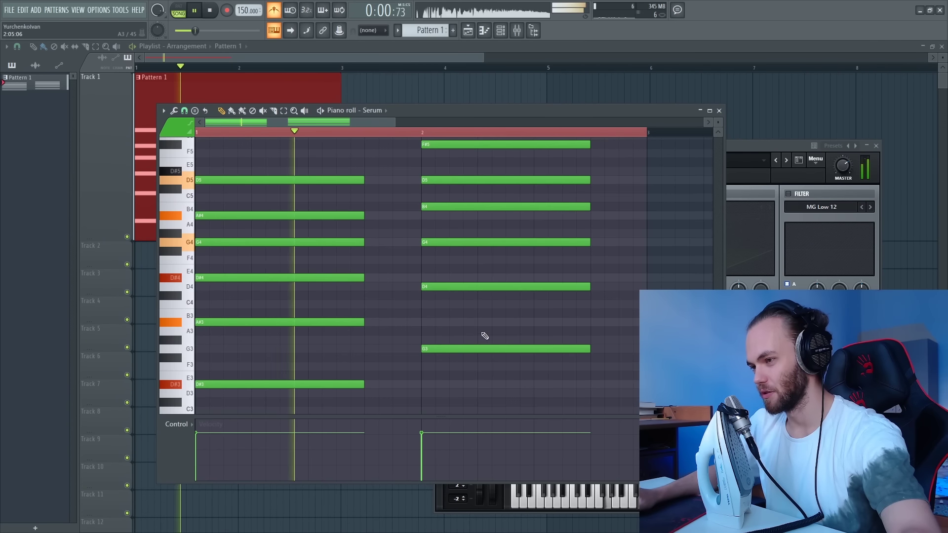
{"action": "scroll", "coordinate": [474, 330], "scroll_direction": "up", "scroll_amount": 2}
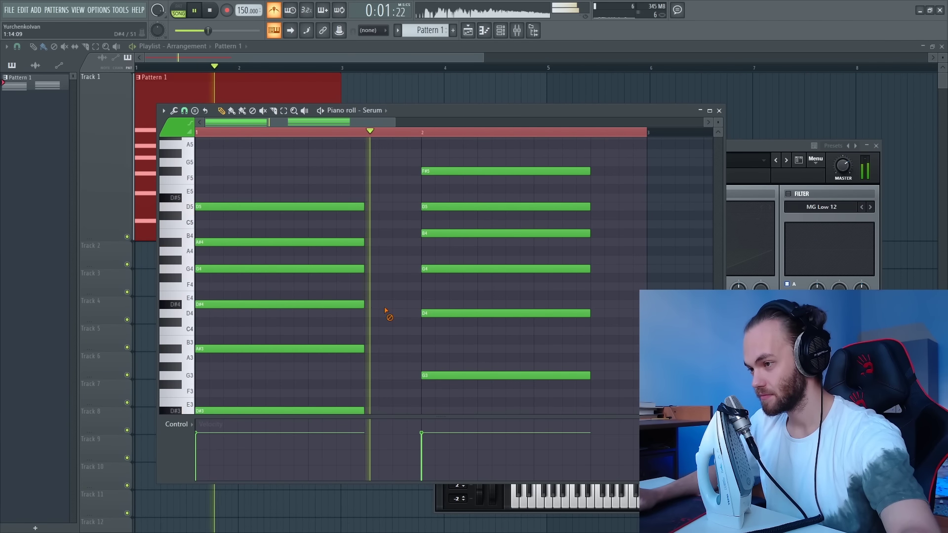
{"action": "key", "text": "space"}
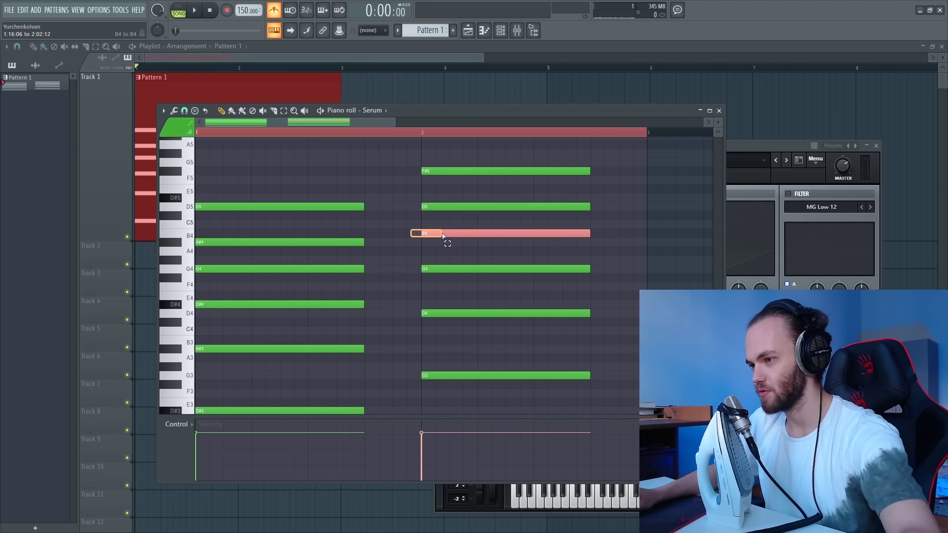
Step: Lower B4 to A#4 and F#5 to F5 in the bar 2 chord, and play the pattern
{"action": "right_click", "coordinate": [396, 234]}
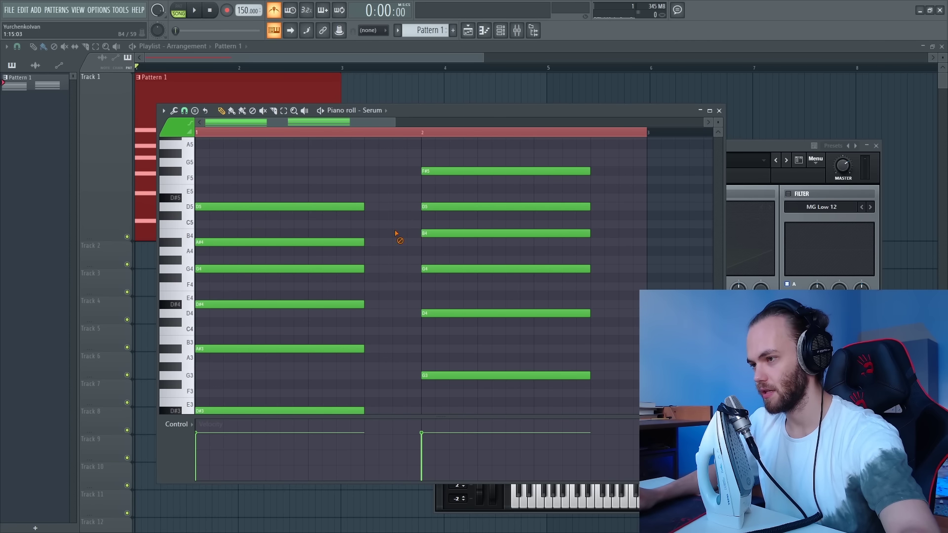
{"action": "left_click_drag", "start_coordinate": [441, 241], "coordinate": [439, 242]}
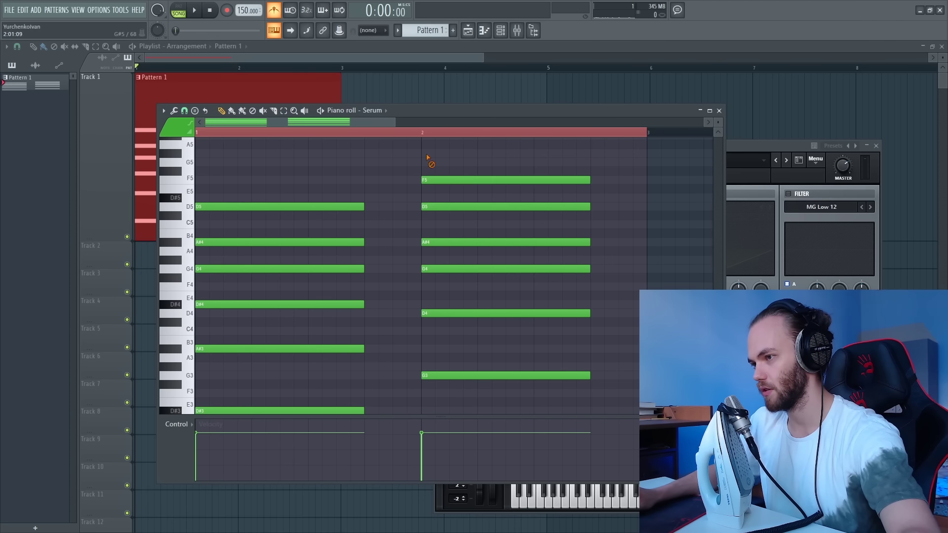
{"action": "key", "text": "space"}
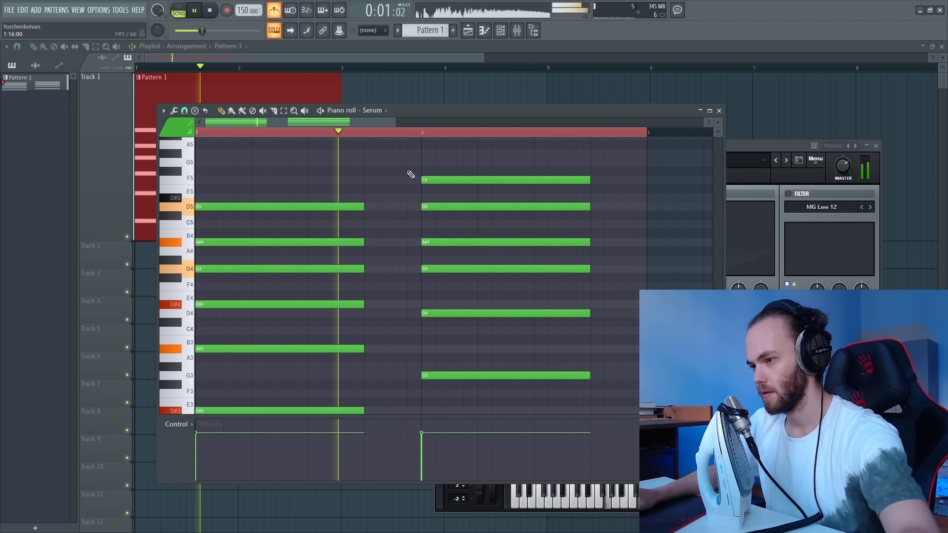
{"action": "scroll", "coordinate": [409, 174], "scroll_direction": "down", "scroll_amount": 2}
{"action": "scroll", "coordinate": [389, 237], "scroll_direction": "down", "scroll_amount": 3}
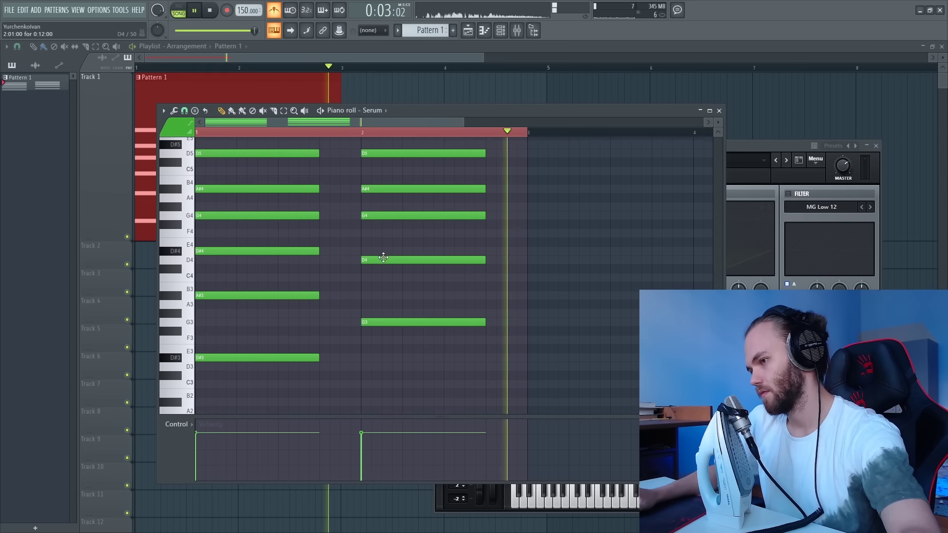
{"action": "scroll", "coordinate": [444, 320], "scroll_direction": "up", "scroll_amount": 2}
{"action": "key", "text": "space"}
Step: Copy the bar 2 chord into bar 3, transposed down so its lowest note is C3
{"action": "left_click_drag", "start_coordinate": [508, 387], "coordinate": [360, 167]}
{"action": "scroll", "coordinate": [395, 345], "scroll_direction": "down", "scroll_amount": 2}
{"action": "scroll", "coordinate": [377, 327], "scroll_direction": "down", "scroll_amount": 2}
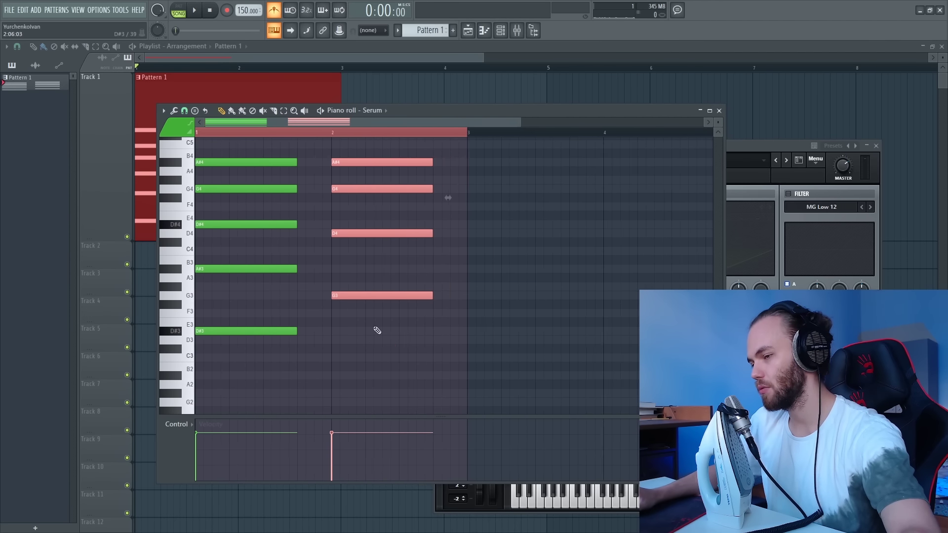
{"action": "scroll", "coordinate": [357, 324], "scroll_direction": "up", "scroll_amount": 1}
{"action": "mouse_move", "coordinate": [324, 346]}
{"action": "left_mouse_down"}
{"action": "mouse_move", "coordinate": [434, 375]}
{"action": "mouse_move", "coordinate": [422, 388]}
{"action": "mouse_move", "coordinate": [415, 342]}
{"action": "mouse_move", "coordinate": [417, 357]}
{"action": "left_mouse_up"}
{"action": "scroll", "coordinate": [422, 380], "scroll_direction": "down", "scroll_amount": 2}
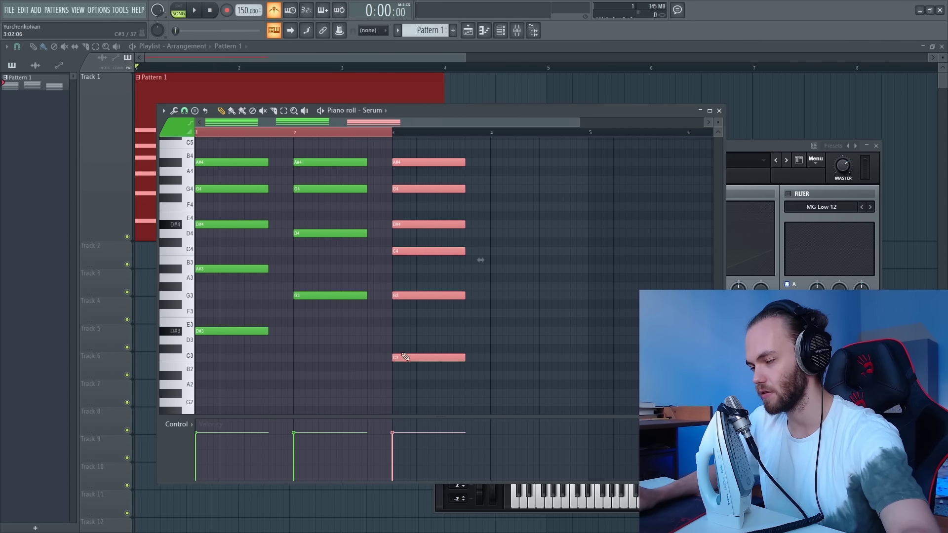
Step: Extend the time selection to four full bars and play the three chords
{"action": "left_click", "coordinate": [188, 337]}
{"action": "left_click", "coordinate": [189, 356]}
{"action": "scroll", "coordinate": [429, 317], "scroll_direction": "up", "scroll_amount": 3}
{"action": "key", "text": "space"}
{"action": "key", "text": "ctrl+a"}
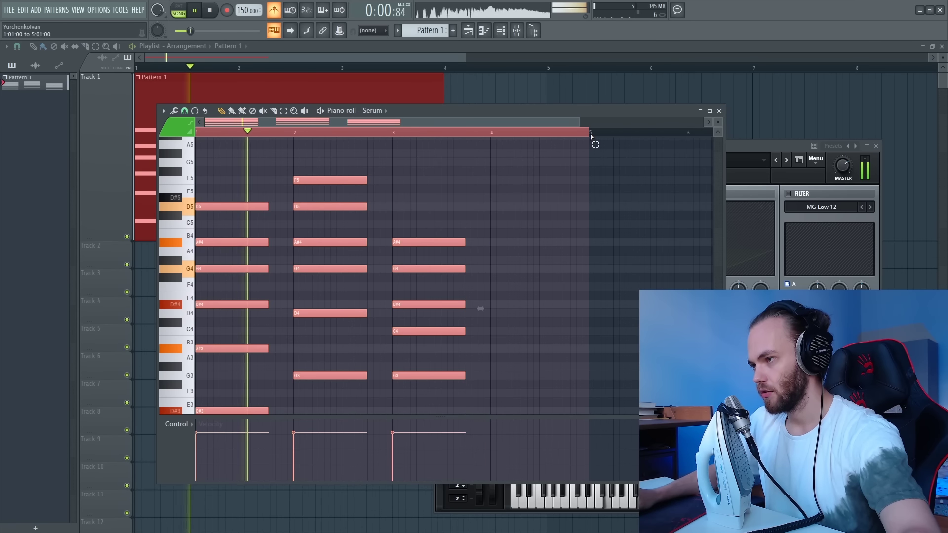
{"action": "left_click", "coordinate": [592, 140]}
{"action": "scroll", "coordinate": [582, 195], "scroll_direction": "down", "scroll_amount": 5}
{"action": "scroll", "coordinate": [401, 313], "scroll_direction": "up", "scroll_amount": 2}
{"action": "scroll", "coordinate": [385, 277], "scroll_direction": "up", "scroll_amount": 3, "text": "ctrl"}
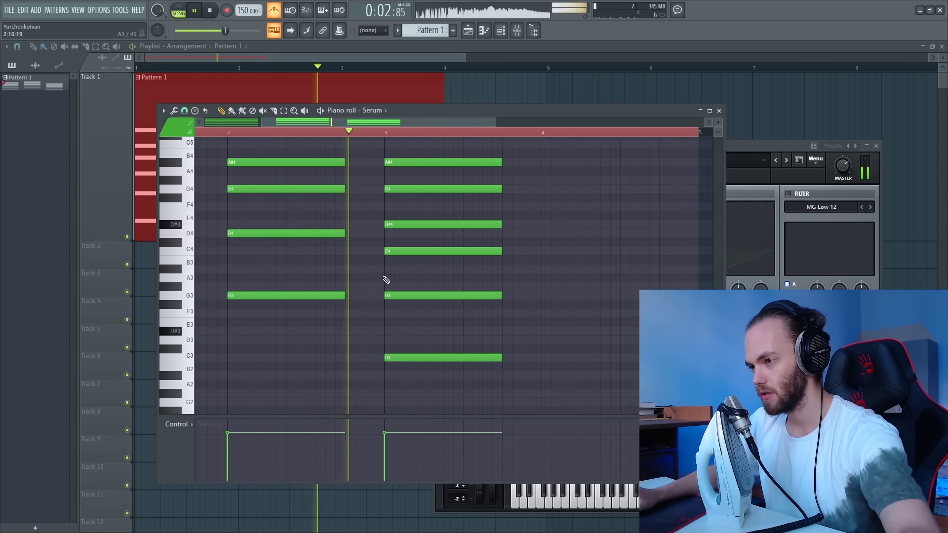
{"action": "scroll", "coordinate": [452, 296], "scroll_direction": "up", "scroll_amount": 2}
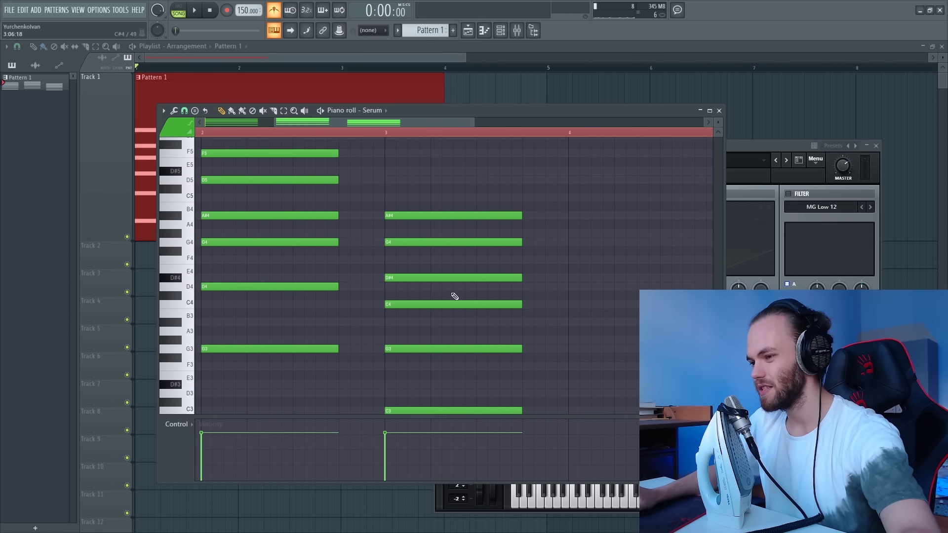
Step: Play the opening chord and the bar 3 chord to compare how they sound
{"action": "scroll", "coordinate": [442, 303], "scroll_direction": "down", "scroll_amount": 2}
{"action": "scroll", "coordinate": [442, 308], "scroll_direction": "up", "scroll_amount": 1}
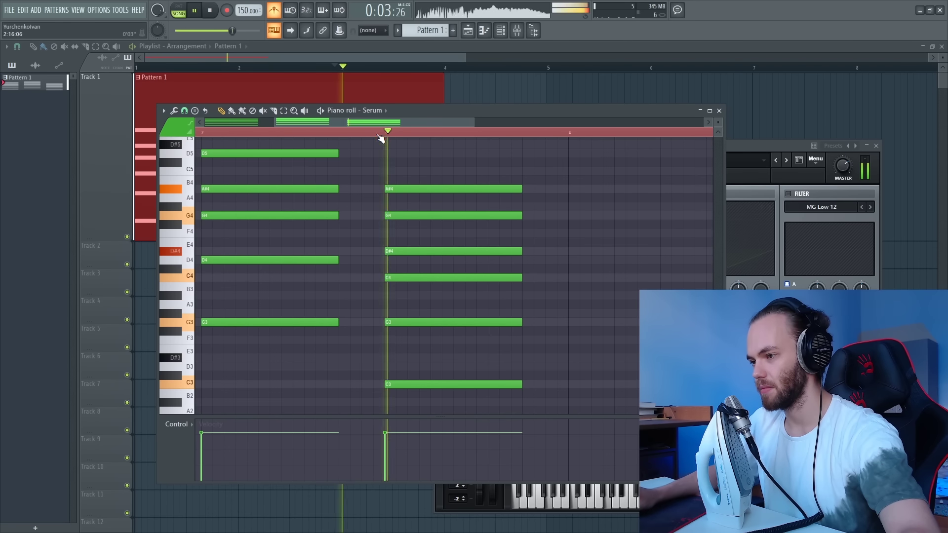
{"action": "key", "text": "space"}
{"action": "left_click_drag", "start_coordinate": [417, 336], "coordinate": [425, 183], "text": "ctrl"}
{"action": "scroll", "coordinate": [442, 170], "scroll_direction": "down", "scroll_amount": 2, "text": "ctrl"}
{"action": "scroll", "coordinate": [444, 197], "scroll_direction": "up", "scroll_amount": 1}
{"action": "scroll", "coordinate": [465, 265], "scroll_direction": "down", "scroll_amount": 1}
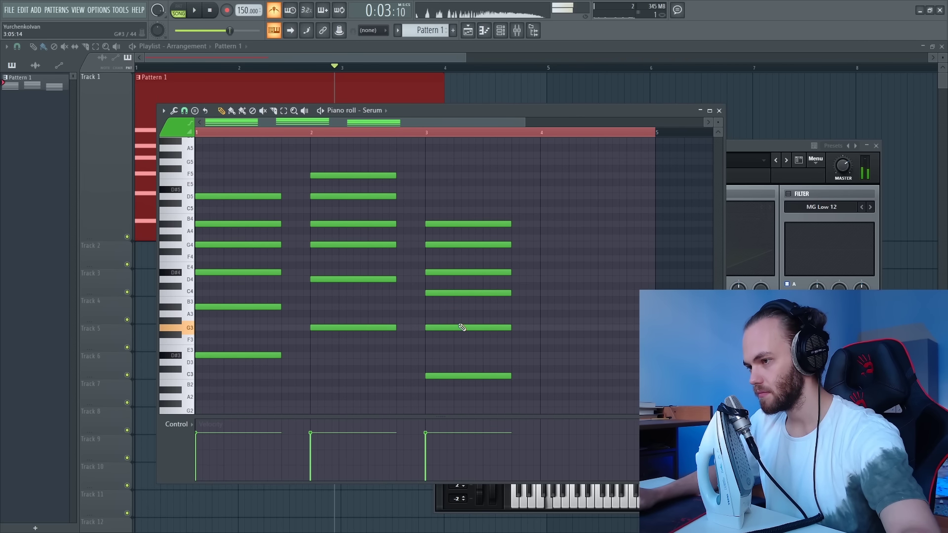
{"action": "key", "text": "space"}
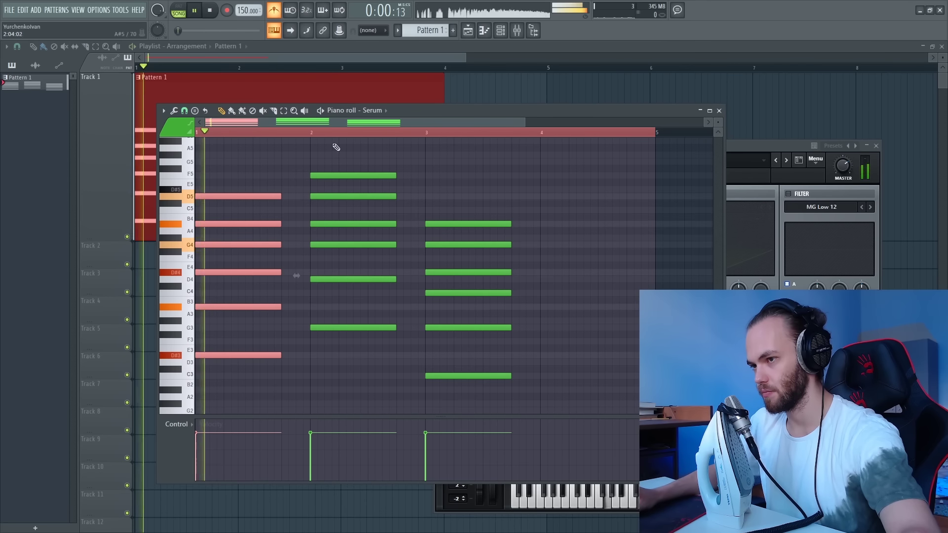
{"action": "left_click", "coordinate": [428, 134]}
{"action": "key", "text": "space"}
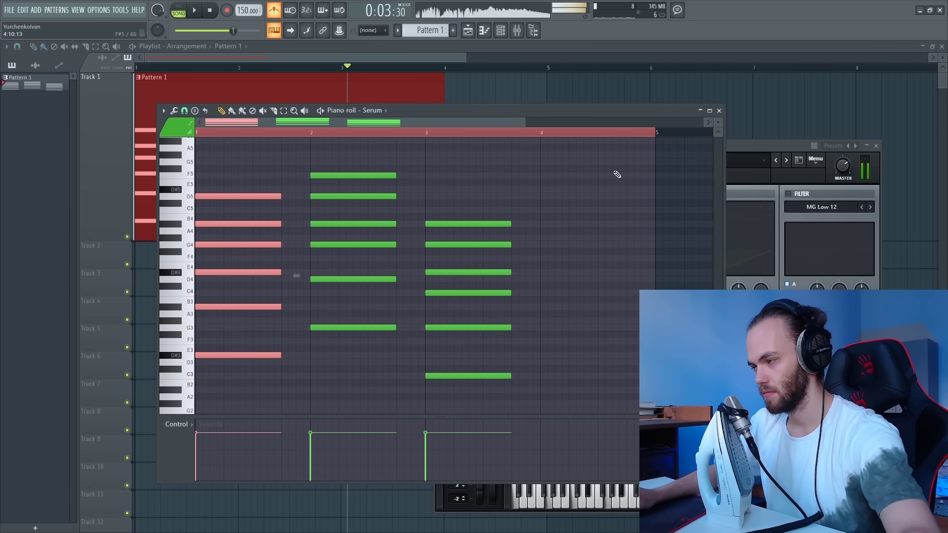
Step: Raise the bar 3 chord's D#4 by an octave to D#5 and play the transition into bar 3
{"action": "left_click", "coordinate": [615, 173]}
{"action": "scroll", "coordinate": [465, 291], "scroll_direction": "up", "scroll_amount": 2, "text": "alt"}
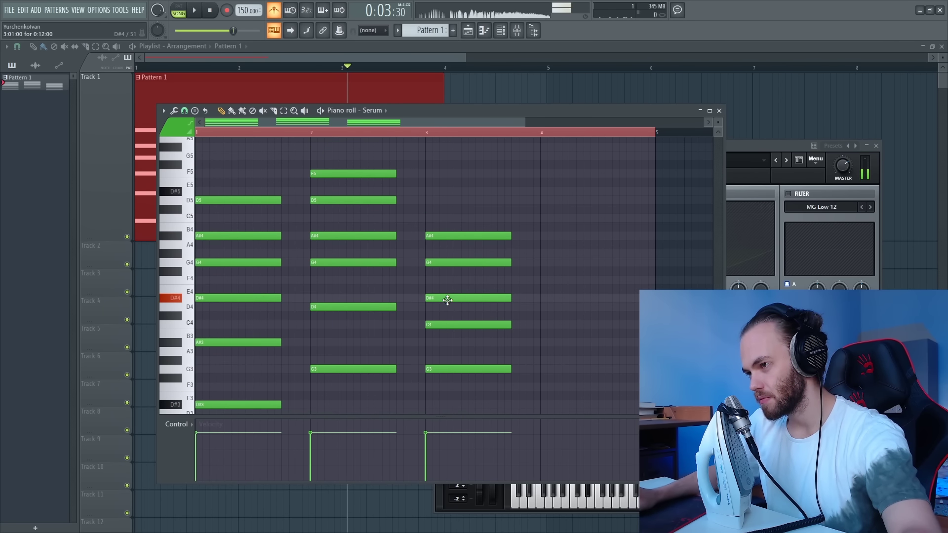
{"action": "key", "text": "space"}
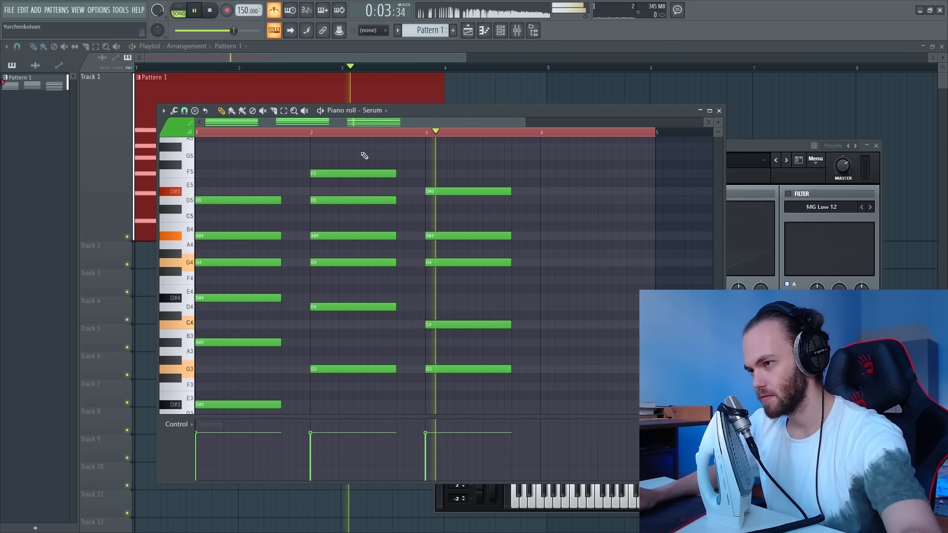
{"action": "scroll", "coordinate": [533, 262], "scroll_direction": "down", "scroll_amount": 3}
{"action": "scroll", "coordinate": [533, 262], "scroll_direction": "up", "scroll_amount": 2}
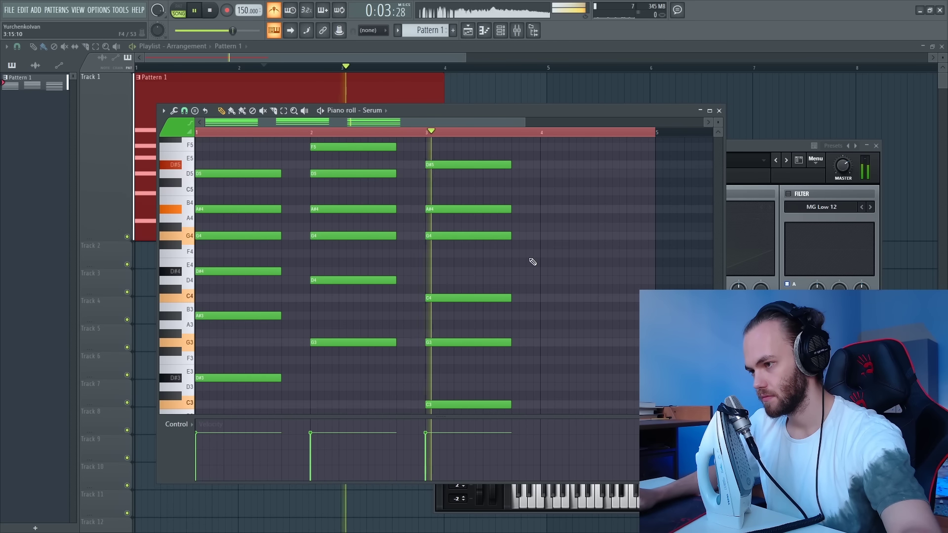
{"action": "key", "text": "space"}
Step: Replace G3 with C5 in the bar 3 chord and play it
{"action": "scroll", "coordinate": [532, 261], "scroll_direction": "up", "scroll_amount": 2}
{"action": "scroll", "coordinate": [532, 261], "scroll_direction": "down", "scroll_amount": 1}
{"action": "key", "text": "ctrl+z"}
{"action": "scroll", "coordinate": [578, 293], "scroll_direction": "down", "scroll_amount": 2}
{"action": "left_click", "coordinate": [568, 339]}
{"action": "scroll", "coordinate": [563, 342], "scroll_direction": "up", "scroll_amount": 2}
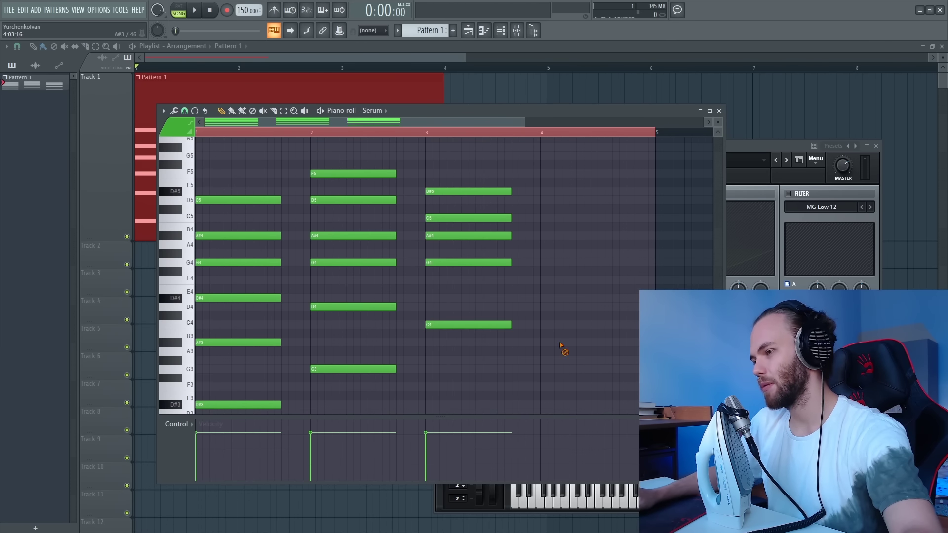
{"action": "key", "text": "space"}
{"action": "key", "text": "space"}
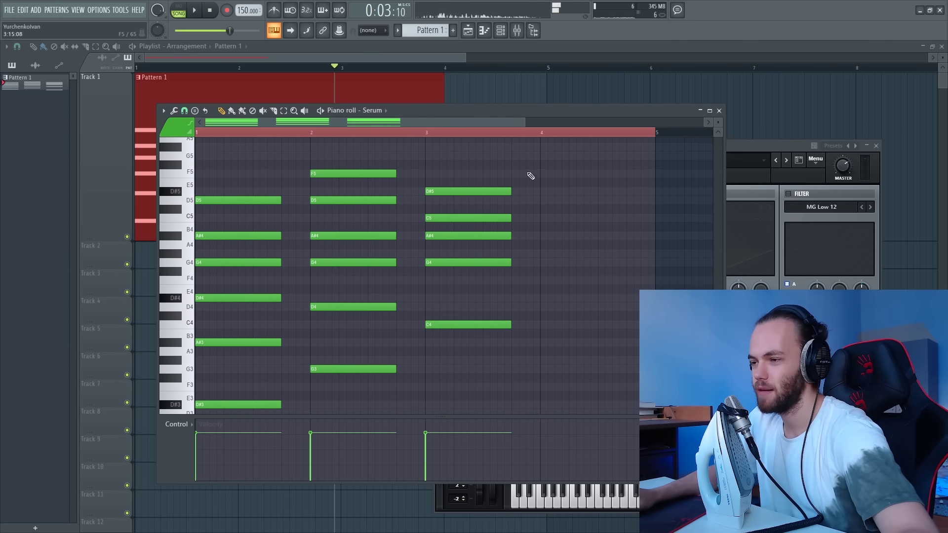
Step: Select all notes of the bar 3 chord and delete them
{"action": "left_click_drag", "start_coordinate": [529, 173], "coordinate": [462, 393], "text": "ctrl"}
{"action": "left_click", "coordinate": [505, 294]}
{"action": "scroll", "coordinate": [440, 239], "scroll_direction": "up", "scroll_amount": 3}
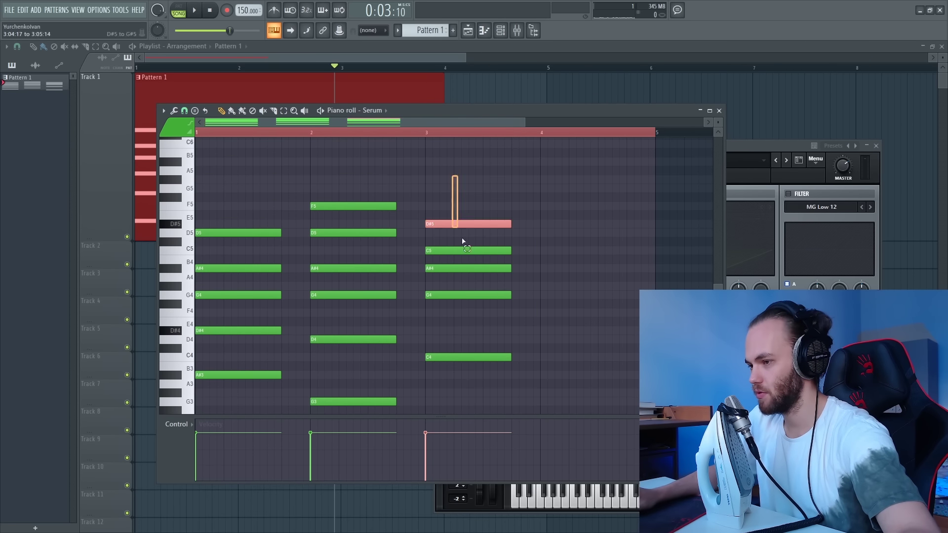
{"action": "left_click_drag", "start_coordinate": [463, 242], "coordinate": [514, 364], "text": "ctrl"}
{"action": "scroll", "coordinate": [514, 364], "scroll_direction": "down", "scroll_amount": 2}
{"action": "key", "text": "Delete"}
Step: Copy the whole bar 2 chord into bar 3, transposed down so its lowest note is D3
{"action": "scroll", "coordinate": [393, 364], "scroll_direction": "up", "scroll_amount": 2}
{"action": "left_click_drag", "start_coordinate": [394, 364], "coordinate": [408, 302], "text": "ctrl"}
{"action": "scroll", "coordinate": [334, 322], "scroll_direction": "down", "scroll_amount": 3}
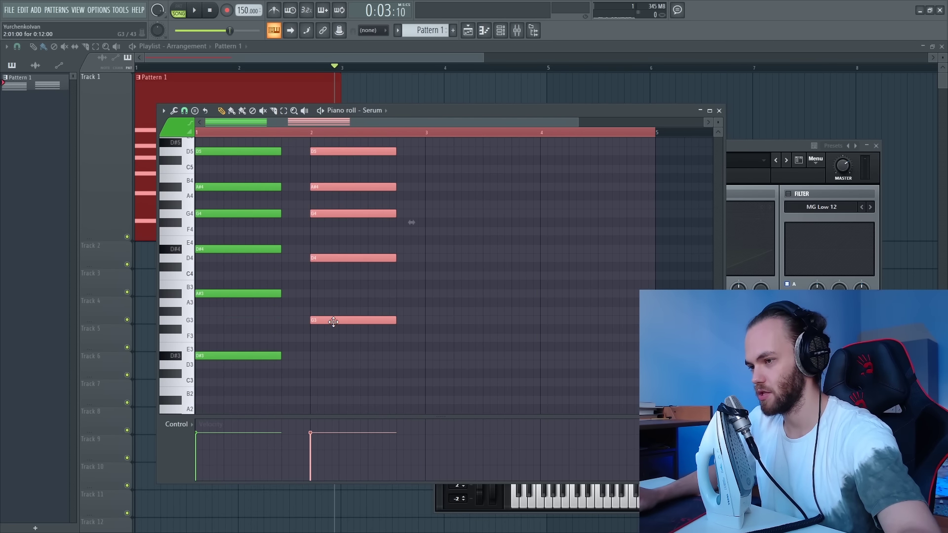
{"action": "left_click_drag", "start_coordinate": [333, 322], "coordinate": [451, 363], "text": "shift"}
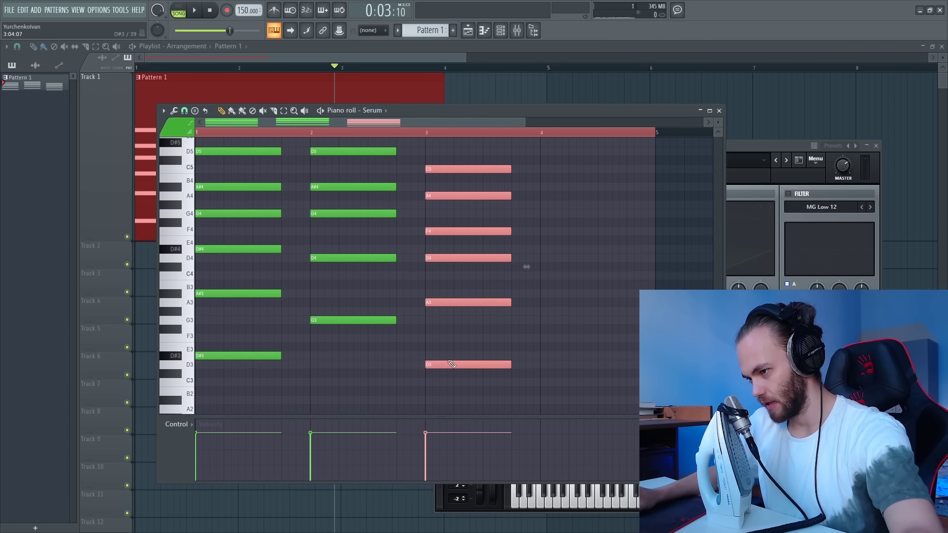
Step: Raise A3 to A#3 and A4 to A#4 in the bar 3 chord, and play it
{"action": "left_click", "coordinate": [461, 338]}
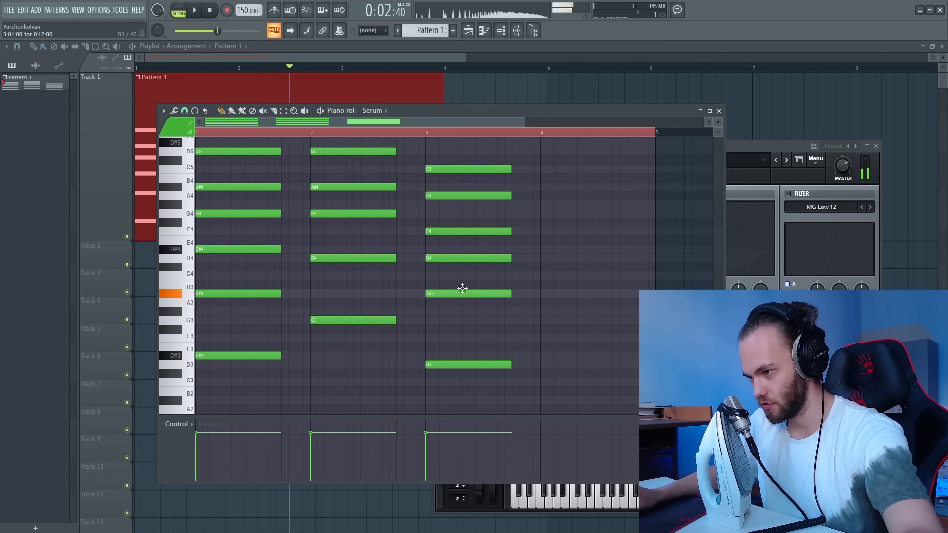
{"action": "scroll", "coordinate": [447, 277], "scroll_direction": "up", "scroll_amount": 1}
{"action": "scroll", "coordinate": [427, 262], "scroll_direction": "up", "scroll_amount": 1}
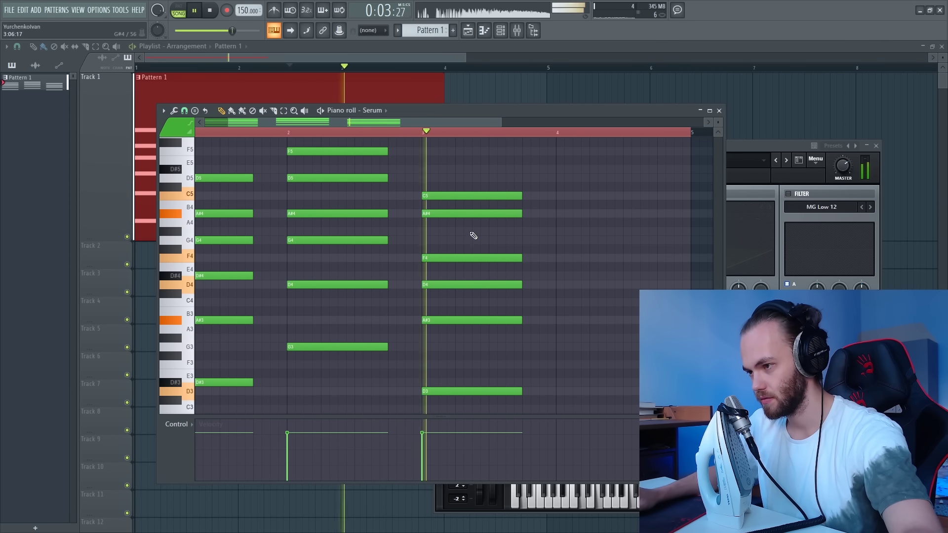
{"action": "scroll", "coordinate": [444, 230], "scroll_direction": "up", "scroll_amount": 1}
{"action": "scroll", "coordinate": [441, 222], "scroll_direction": "up", "scroll_amount": 1}
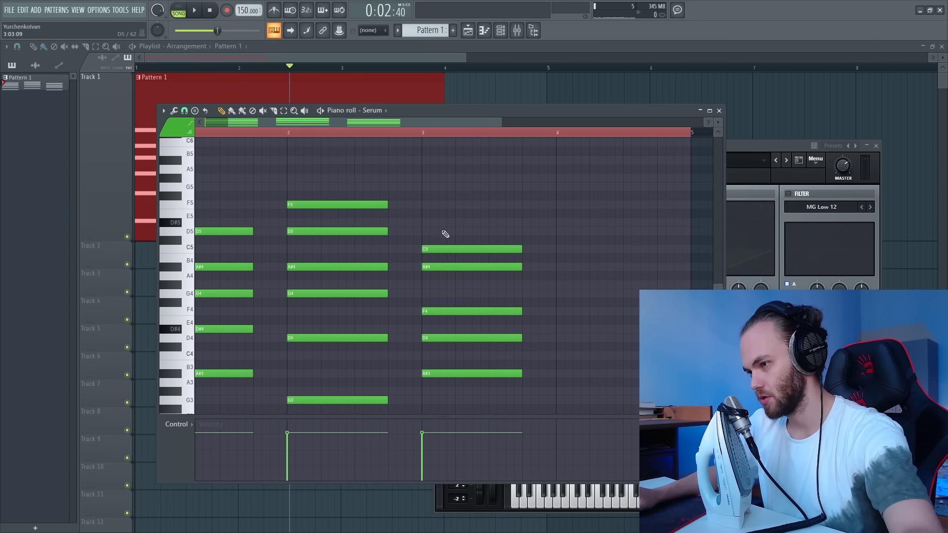
Step: Replace the bar 3 chord's top note C5 with D5 and play the transition into bar 3
{"action": "right_click", "coordinate": [454, 249]}
{"action": "key", "text": "space"}
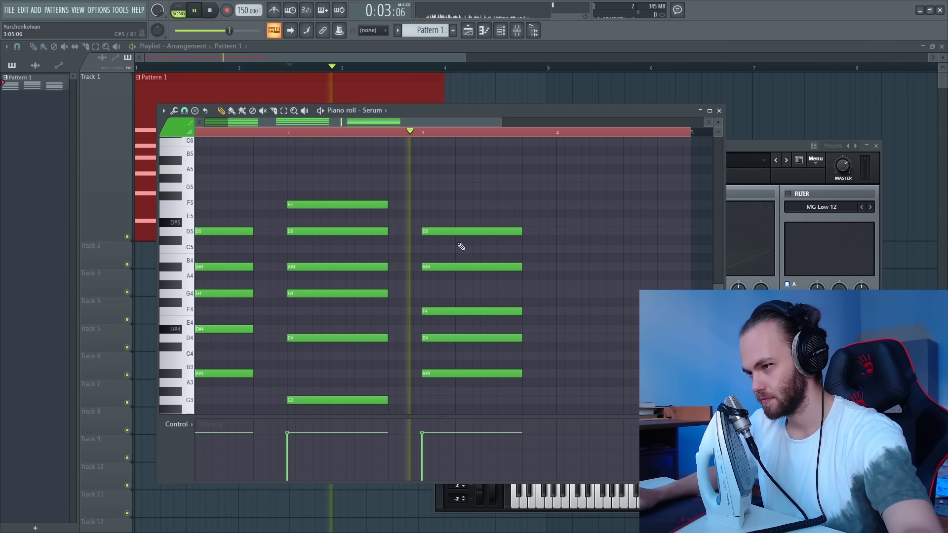
{"action": "scroll", "coordinate": [454, 247], "scroll_direction": "down", "scroll_amount": 3}
{"action": "scroll", "coordinate": [534, 312], "scroll_direction": "down", "scroll_amount": 2}
{"action": "scroll", "coordinate": [534, 312], "scroll_direction": "up", "scroll_amount": 1}
{"action": "key", "text": "space"}
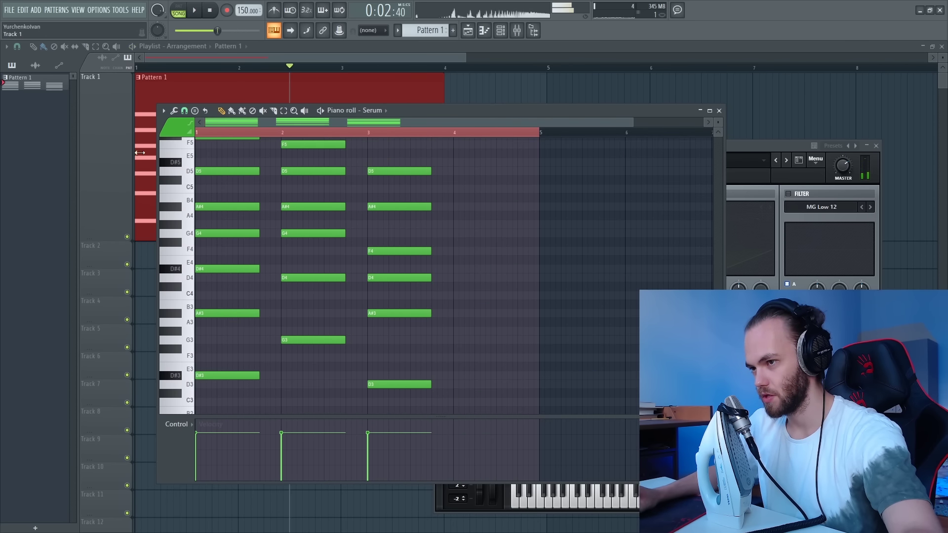
Step: Play back the chord progression through the bar 3 chord
{"action": "left_click", "coordinate": [202, 138]}
{"action": "key", "text": "space"}
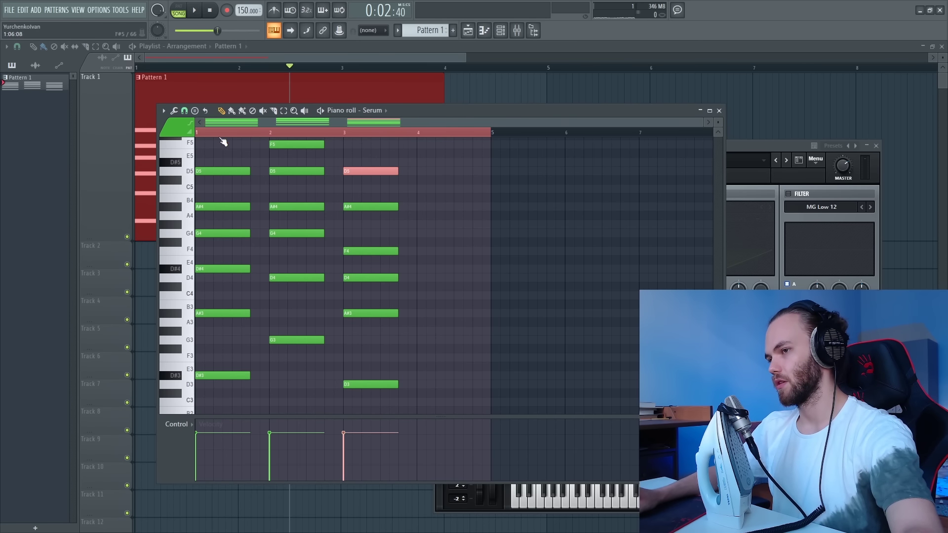
{"action": "key", "text": "space"}
Step: Copy the whole bar 3 chord into bar 4 and play the progression from the start
{"action": "left_click_drag", "start_coordinate": [398, 171], "coordinate": [427, 370]}
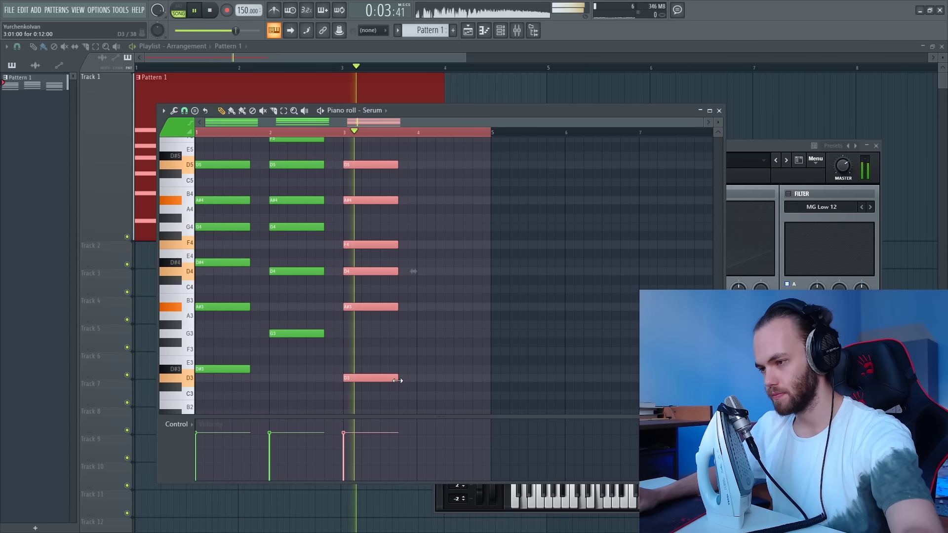
{"action": "scroll", "coordinate": [396, 380], "scroll_direction": "down", "scroll_amount": 1}
{"action": "key", "text": "space"}
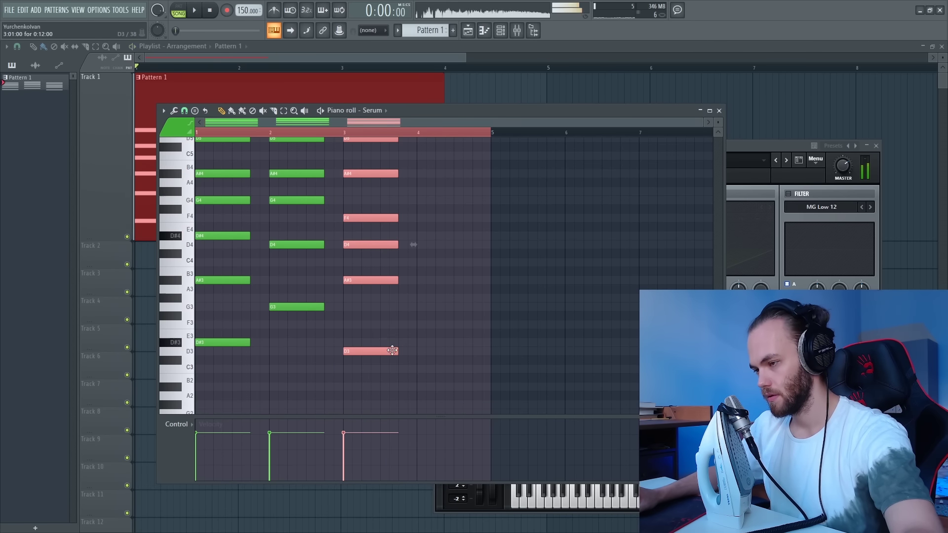
{"action": "left_click_drag", "start_coordinate": [380, 355], "coordinate": [462, 351], "text": "shift"}
{"action": "key", "text": "space"}
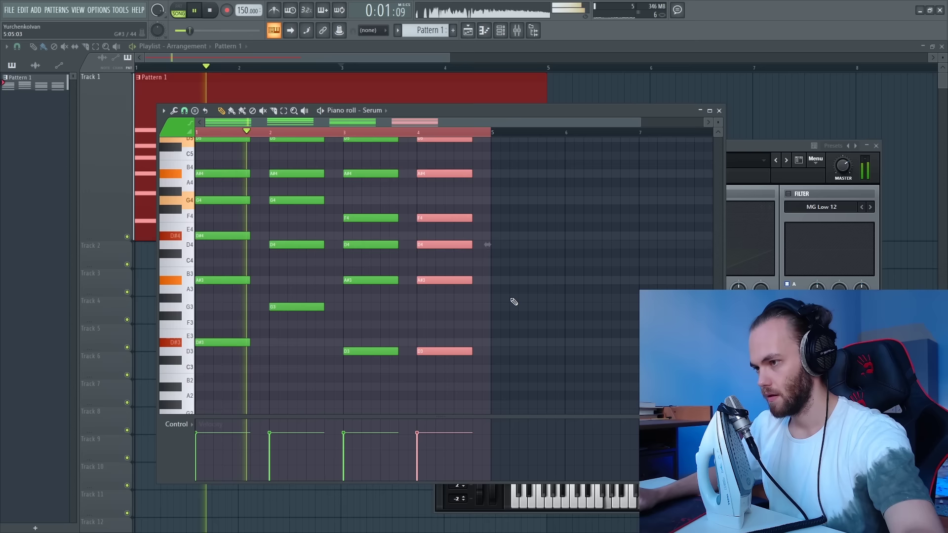
{"action": "scroll", "coordinate": [513, 301], "scroll_direction": "up", "scroll_amount": 2}
{"action": "key", "text": "space"}
Step: Move the bar 4 chord's F4 up an octave to F5 and play that chord
{"action": "left_click", "coordinate": [511, 301]}
{"action": "scroll", "coordinate": [423, 186], "scroll_direction": "up", "scroll_amount": 1, "text": "ctrl"}
{"action": "scroll", "coordinate": [419, 243], "scroll_direction": "up", "scroll_amount": 2}
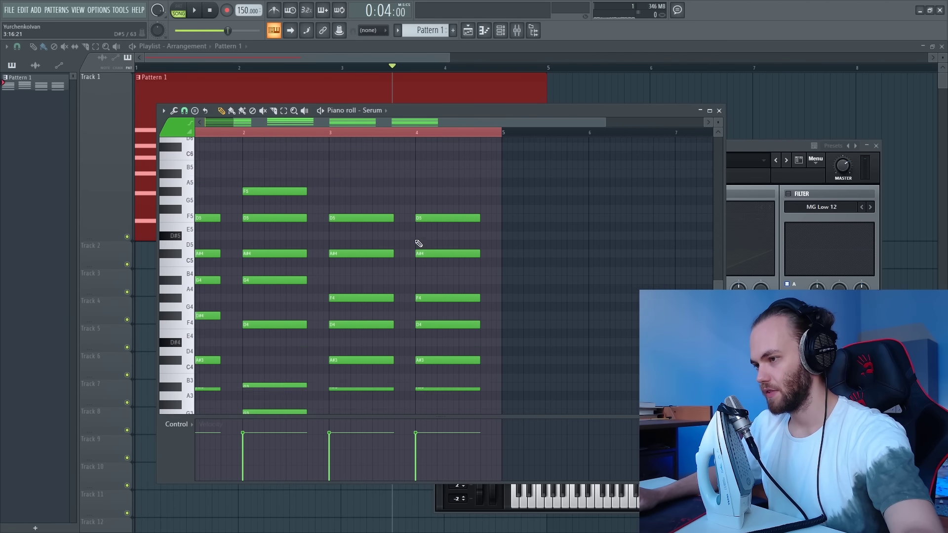
{"action": "scroll", "coordinate": [419, 243], "scroll_direction": "down", "scroll_amount": 2}
{"action": "left_click_drag", "start_coordinate": [331, 146], "coordinate": [483, 418]}
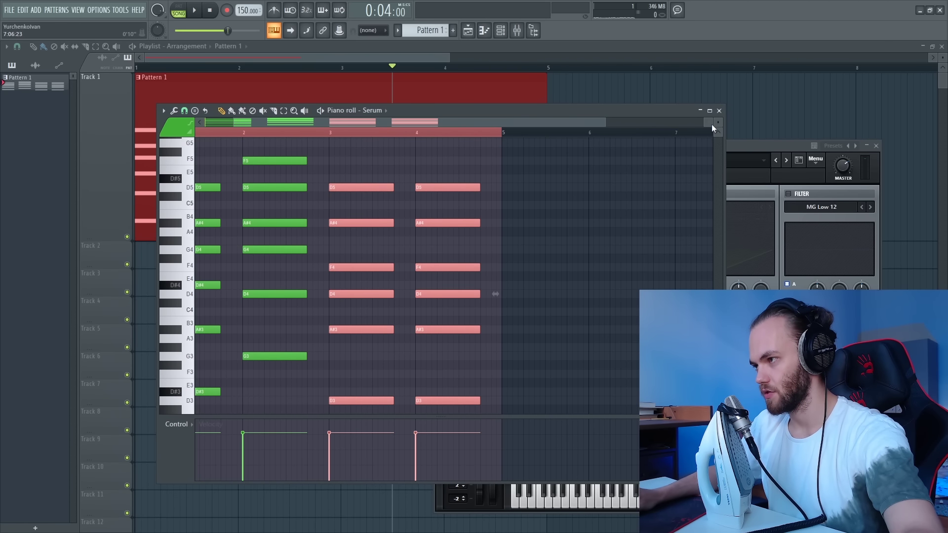
{"action": "scroll", "coordinate": [494, 284], "scroll_direction": "down", "scroll_amount": 2, "text": "alt"}
{"action": "left_click", "coordinate": [408, 237]}
{"action": "scroll", "coordinate": [381, 254], "scroll_direction": "up", "scroll_amount": 1, "text": "ctrl"}
{"action": "scroll", "coordinate": [454, 239], "scroll_direction": "up", "scroll_amount": 1, "text": "ctrl"}
{"action": "key", "text": "space"}
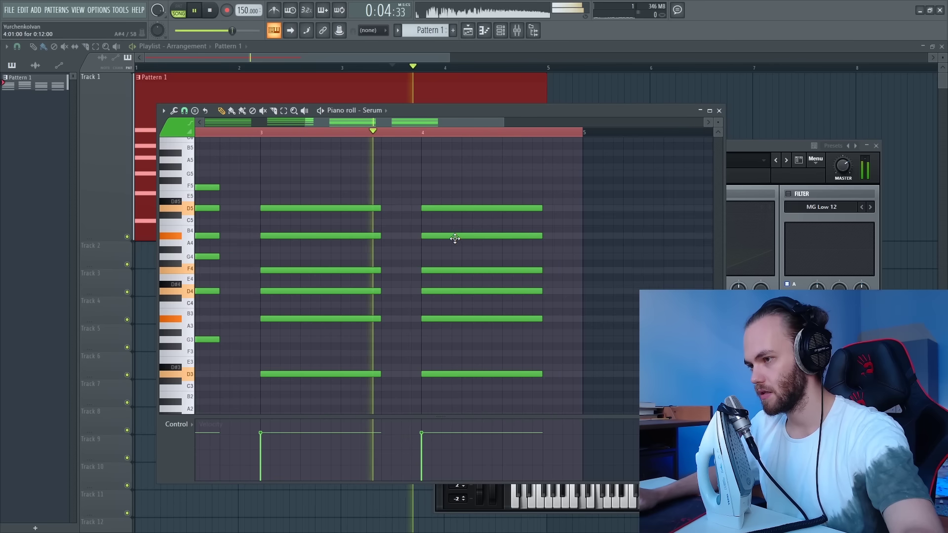
{"action": "key", "text": "space"}
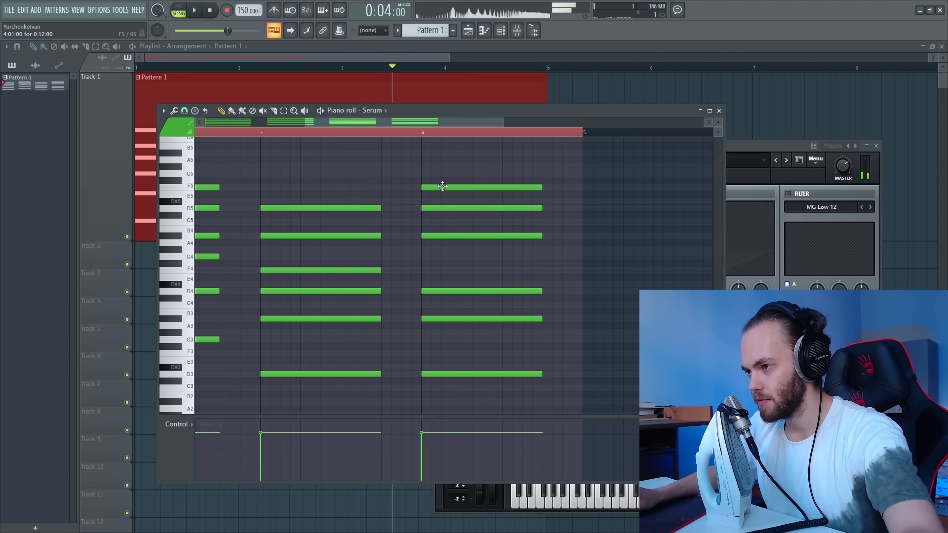
{"action": "key", "text": "space"}
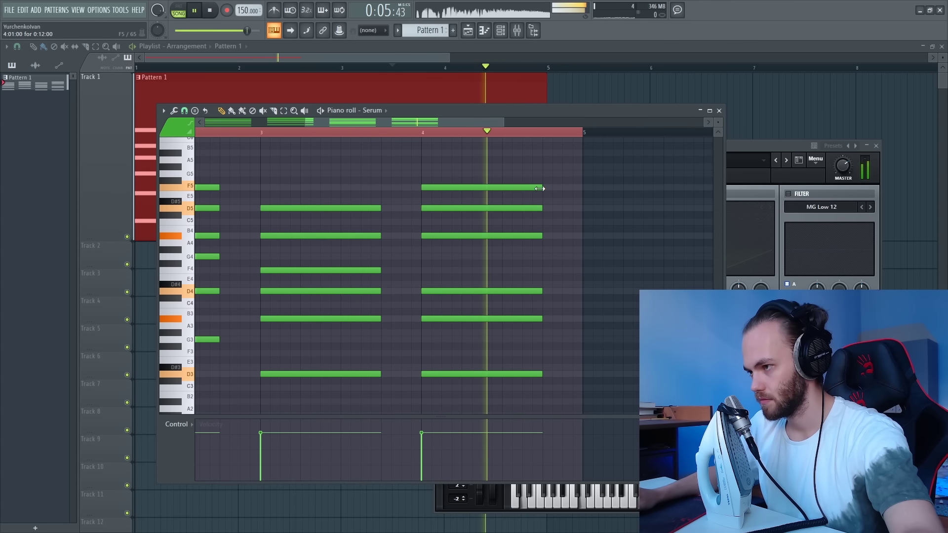
Step: In bar 4, shorten F5 to half the bar, follow it with a short D#5 and a D5 held to the bar's end, and play it
{"action": "key", "text": "space"}
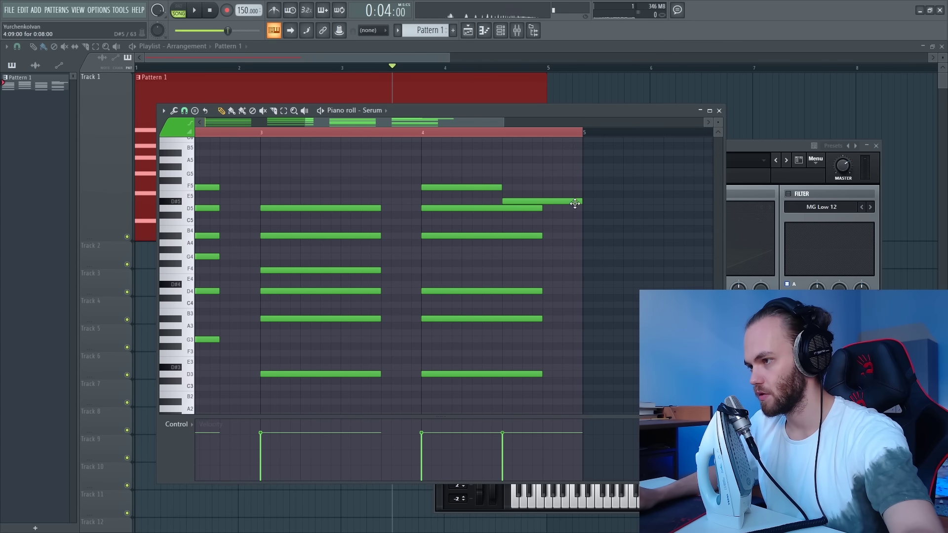
{"action": "key", "text": "space"}
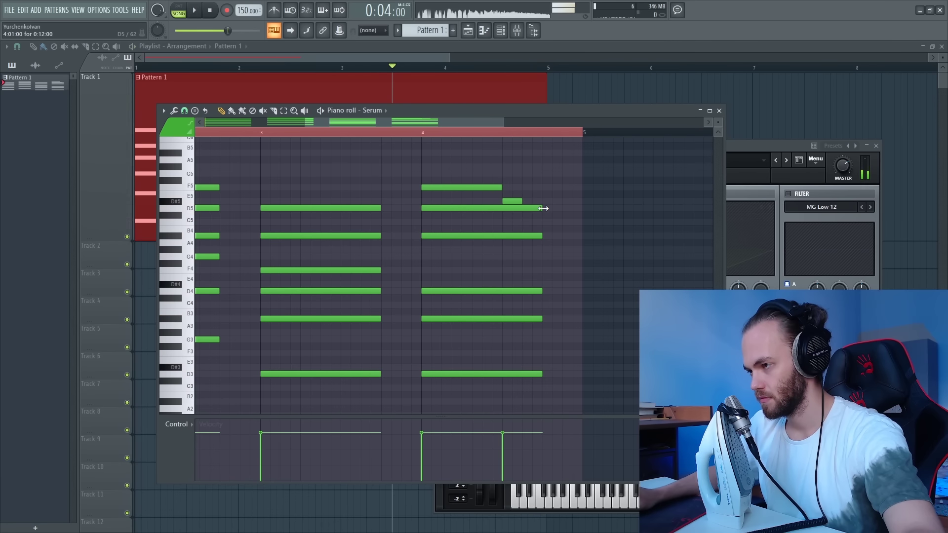
{"action": "left_click_drag", "start_coordinate": [546, 208], "coordinate": [524, 208]}
{"action": "left_click_drag", "start_coordinate": [622, 208], "coordinate": [585, 209]}
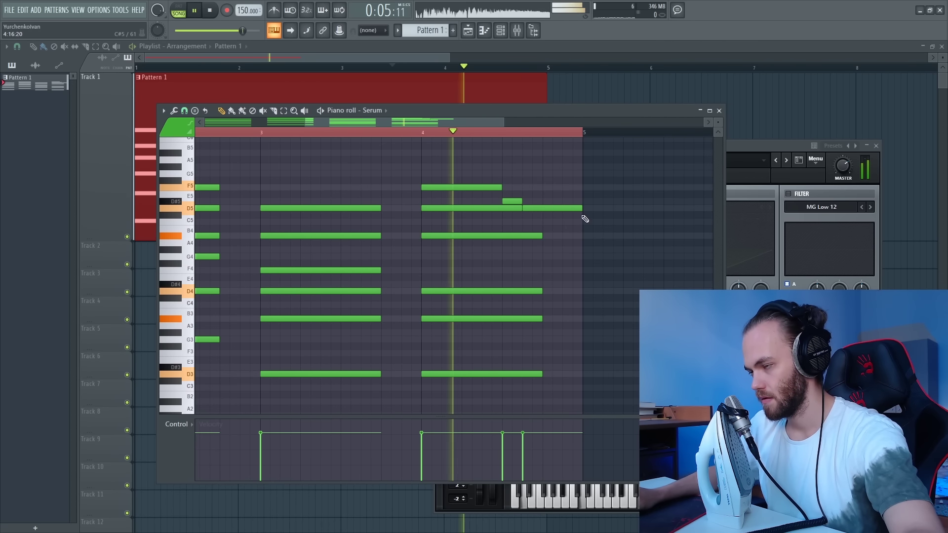
{"action": "scroll", "coordinate": [563, 232], "scroll_direction": "down", "scroll_amount": 4}
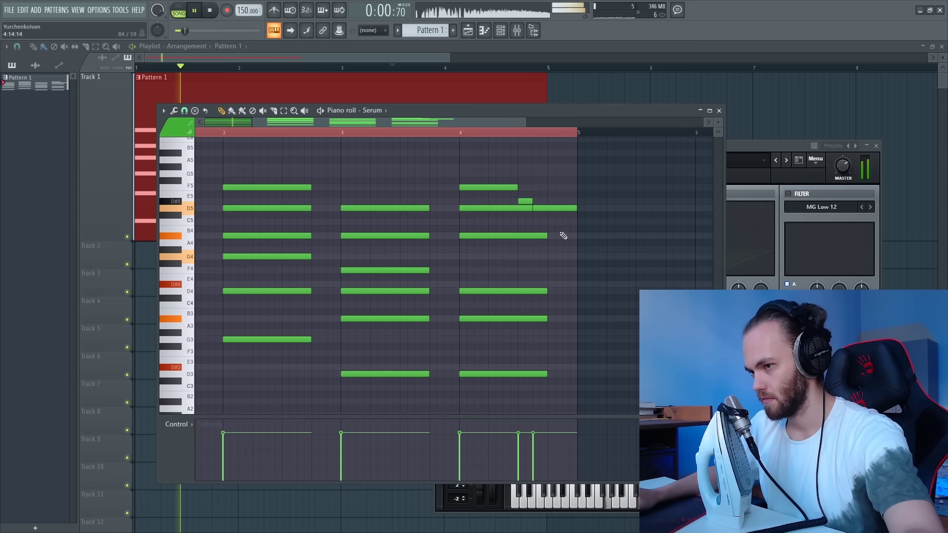
{"action": "key", "text": "space"}
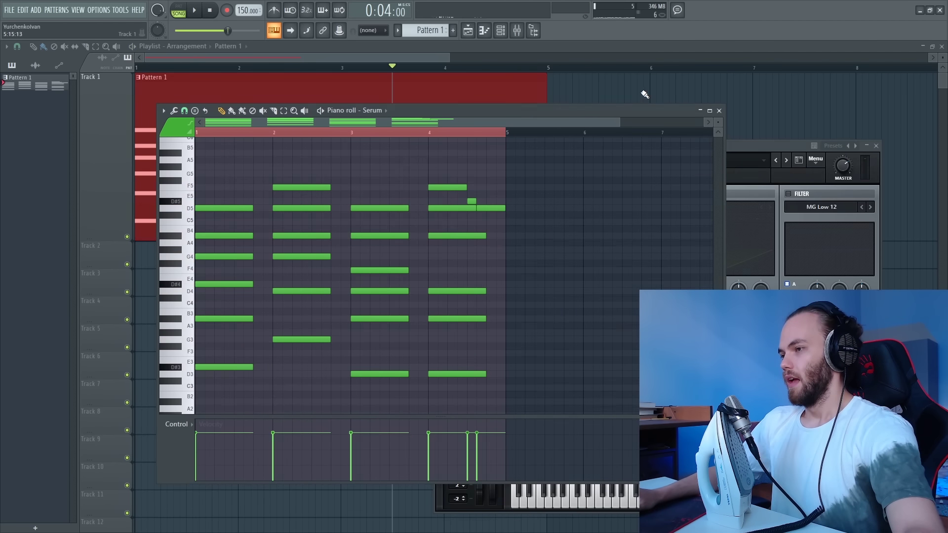
Step: Leave the piano roll and add a second Serum channel to the channel rack
{"action": "key", "text": "F7"}
{"action": "left_click", "coordinate": [239, 78]}
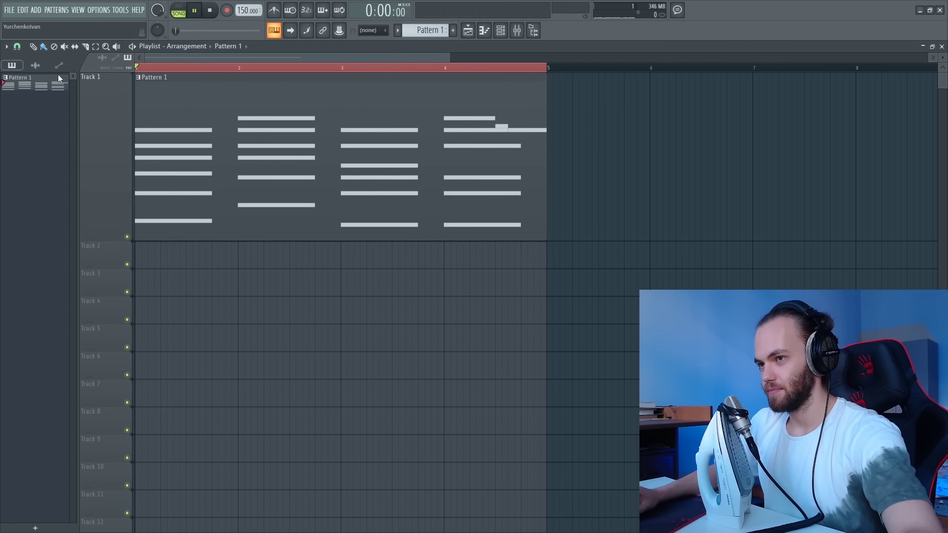
{"action": "key", "text": "F6"}
{"action": "left_click", "coordinate": [360, 255]}
{"action": "key", "text": "space"}
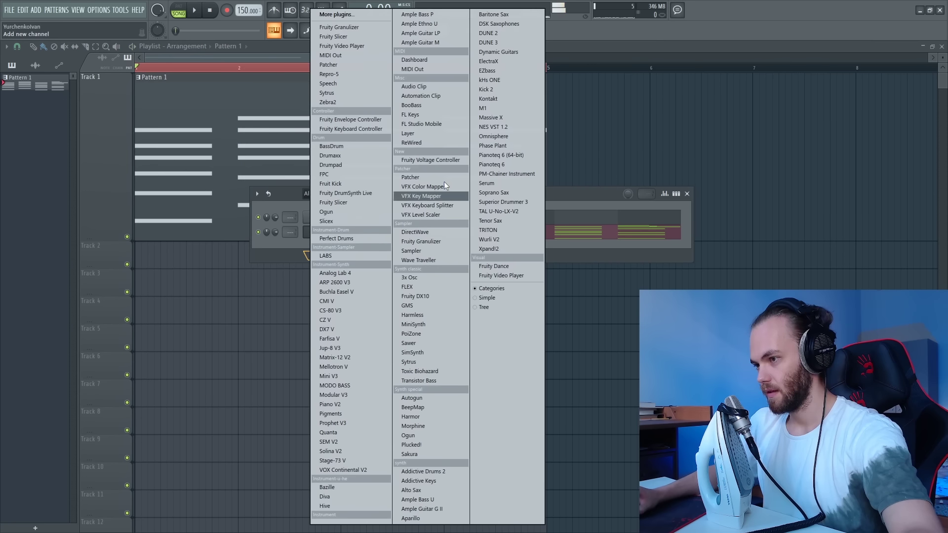
{"action": "left_click", "coordinate": [486, 183]}
{"action": "left_click_drag", "start_coordinate": [352, 158], "coordinate": [363, 336]}
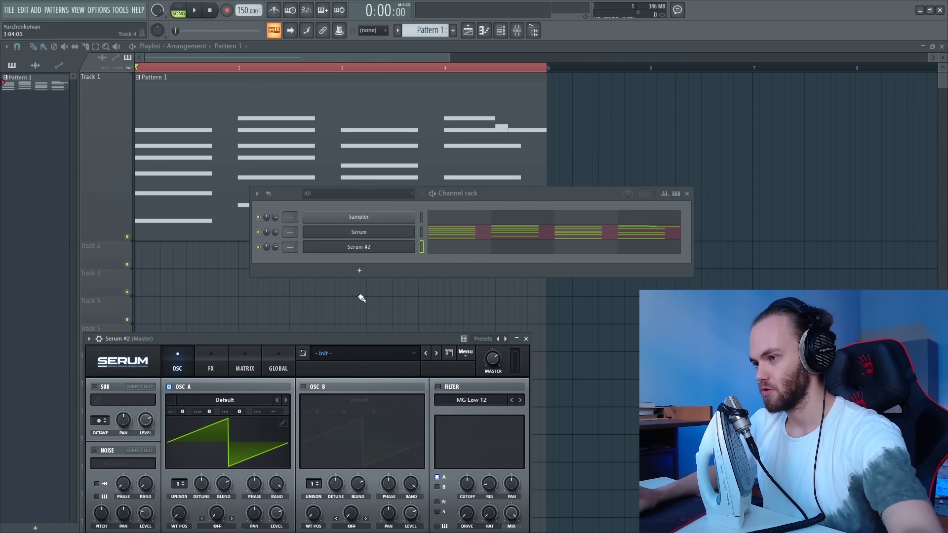
Step: Assign the Serum and Serum #2 channels each to a new instrument track
{"action": "right_click", "coordinate": [379, 233]}
{"action": "left_click", "coordinate": [461, 340]}
{"action": "right_click", "coordinate": [375, 247]}
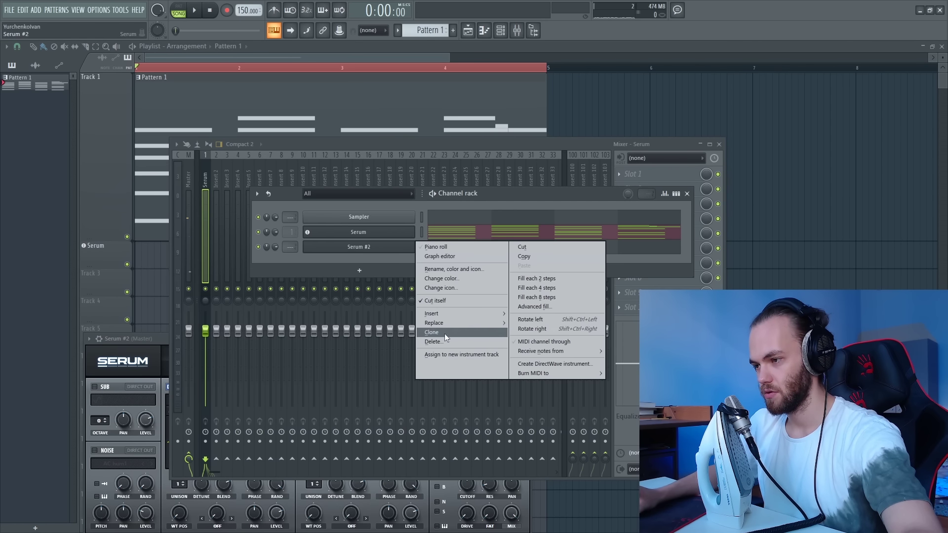
{"action": "left_click", "coordinate": [462, 354]}
Step: Close the mixer, move the channel rack and Serum #2 windows apart, and briefly play the progression
{"action": "left_click", "coordinate": [159, 338]}
{"action": "key", "text": "space"}
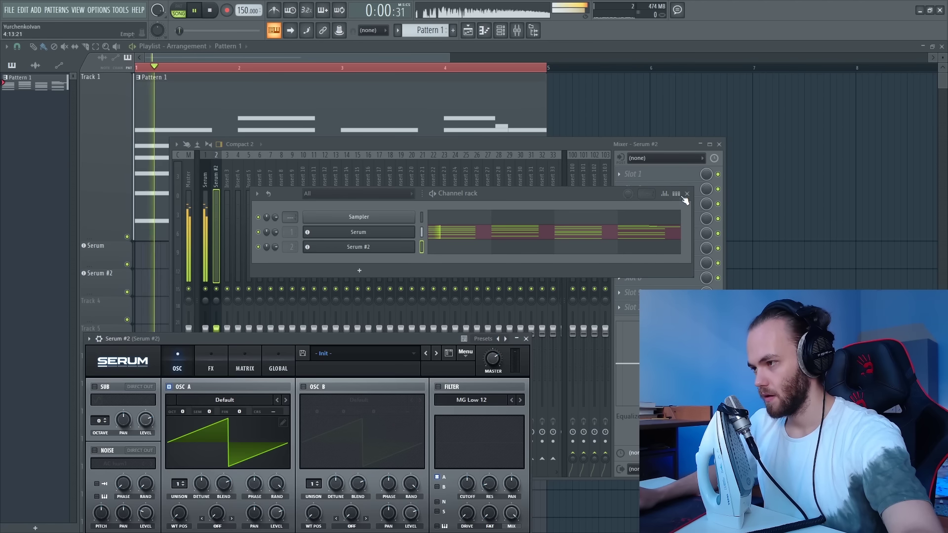
{"action": "left_click", "coordinate": [719, 144]}
{"action": "left_click_drag", "start_coordinate": [590, 194], "coordinate": [872, 137]}
{"action": "key", "text": "space"}
{"action": "left_click_drag", "start_coordinate": [416, 338], "coordinate": [516, 164]}
Step: Enable the Distortion effect in Serum #2
{"action": "mouse_move", "coordinate": [289, 316]}
{"action": "left_mouse_down"}
{"action": "mouse_move", "coordinate": [283, 298]}
{"action": "mouse_move", "coordinate": [285, 316]}
{"action": "left_mouse_up"}
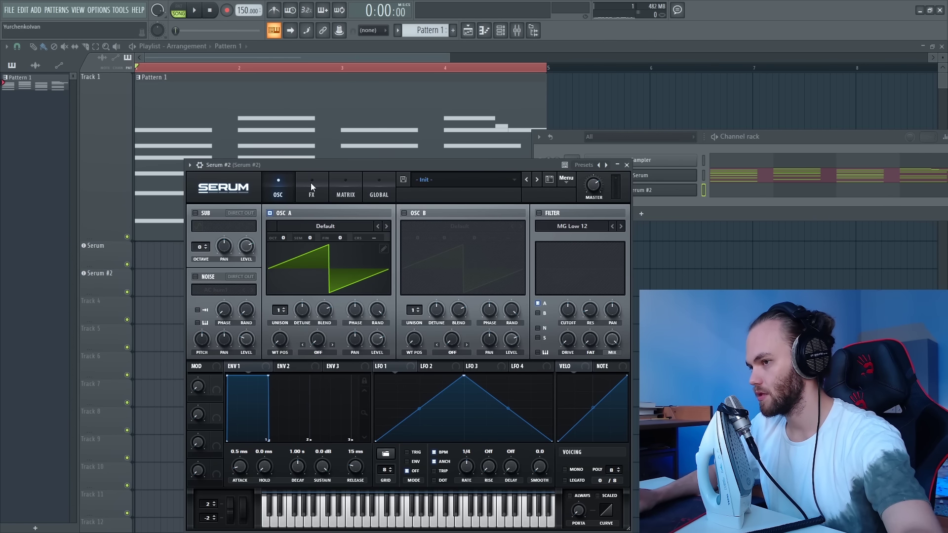
{"action": "left_click", "coordinate": [277, 195]}
{"action": "left_click", "coordinate": [164, 237]}
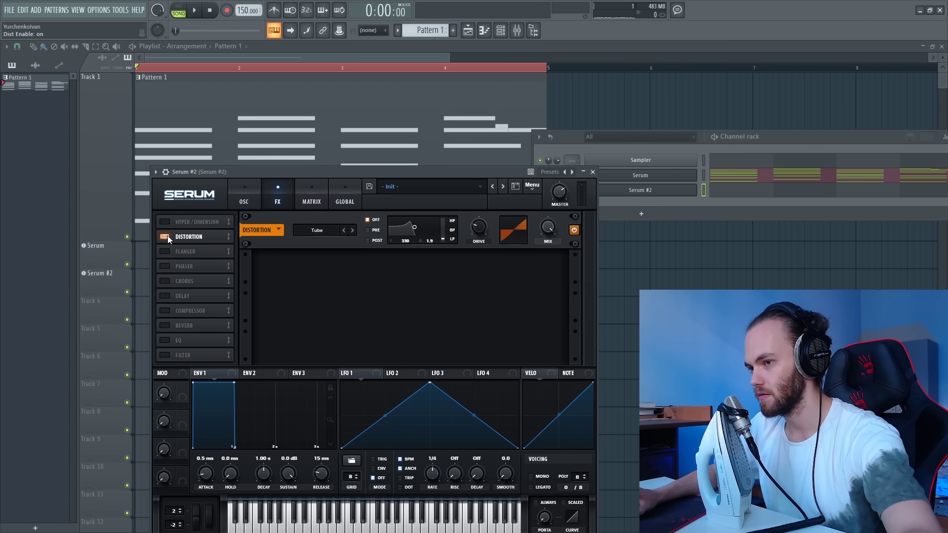
Step: In the Serum #2 piano roll, add short G5 and F5 notes in succession at the end of bar 1
{"action": "key", "text": "F7"}
{"action": "scroll", "coordinate": [298, 123], "scroll_direction": "left", "scroll_amount": 2}
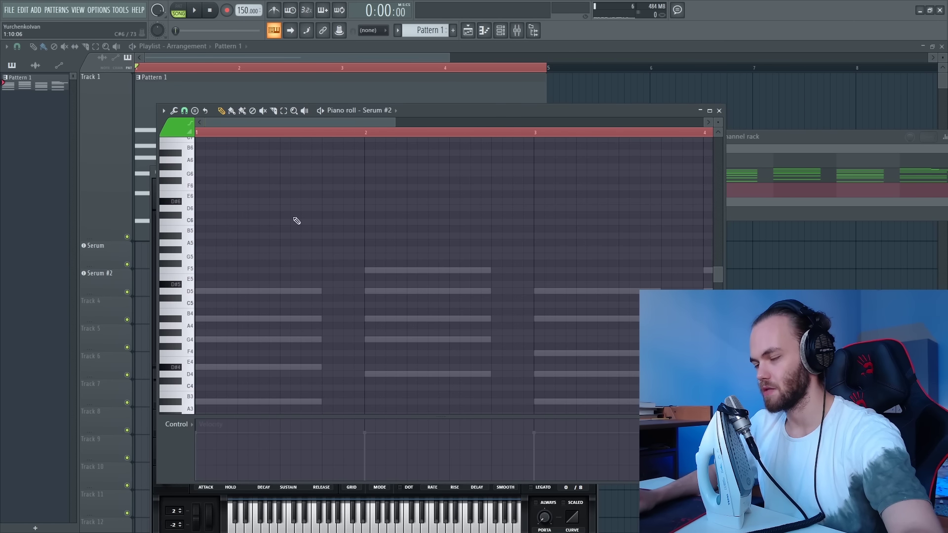
{"action": "scroll", "coordinate": [355, 395], "scroll_direction": "down", "scroll_amount": 4}
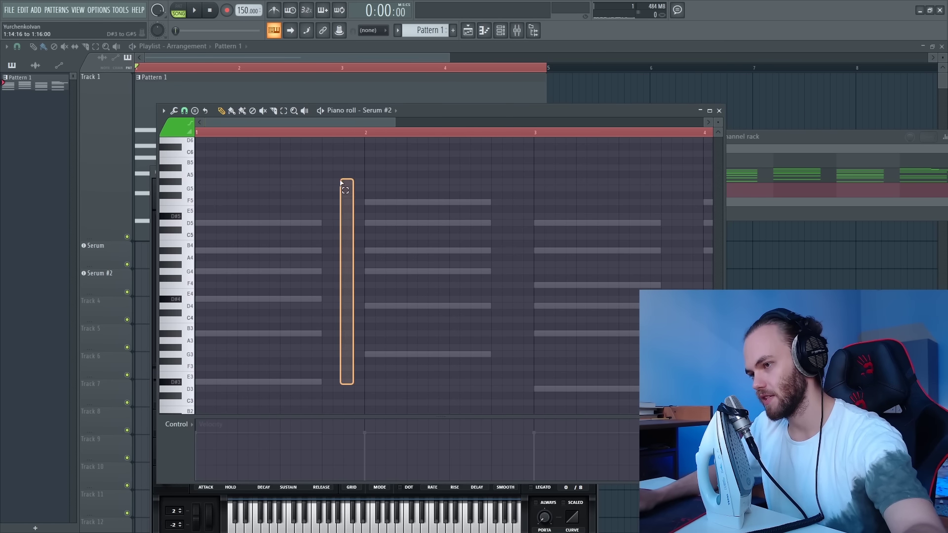
{"action": "scroll", "coordinate": [324, 247], "scroll_direction": "up", "scroll_amount": 4}
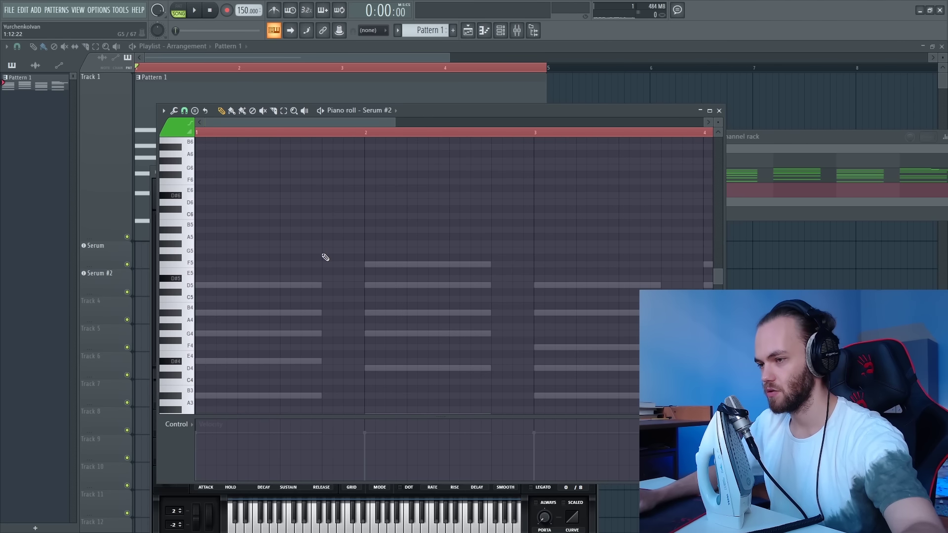
{"action": "key", "text": "space"}
{"action": "left_click", "coordinate": [326, 250]}
{"action": "left_click", "coordinate": [348, 264]}
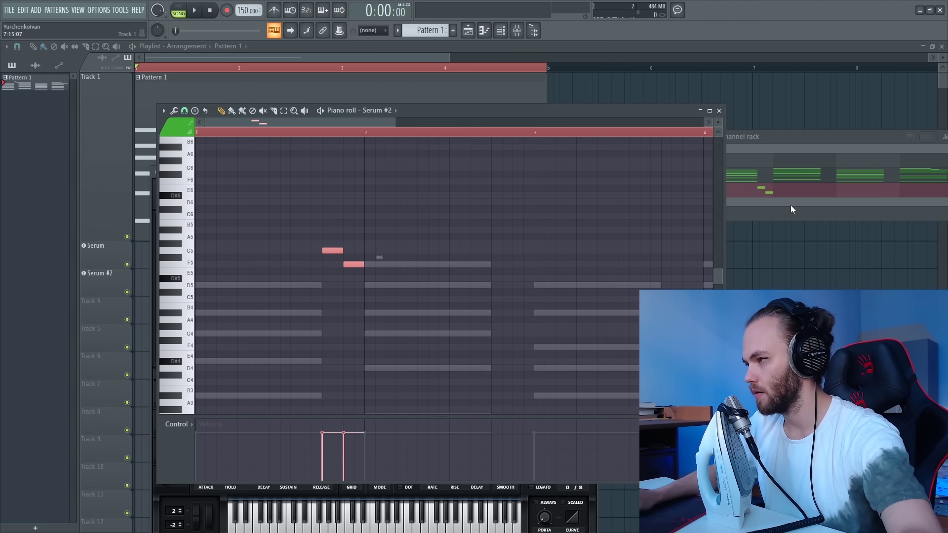
Step: Set Serum #2's voicing to Mono and Legato, with portamento set to Always and a time of about 69 ms
{"action": "left_click", "coordinate": [790, 205]}
{"action": "left_click", "coordinate": [640, 190]}
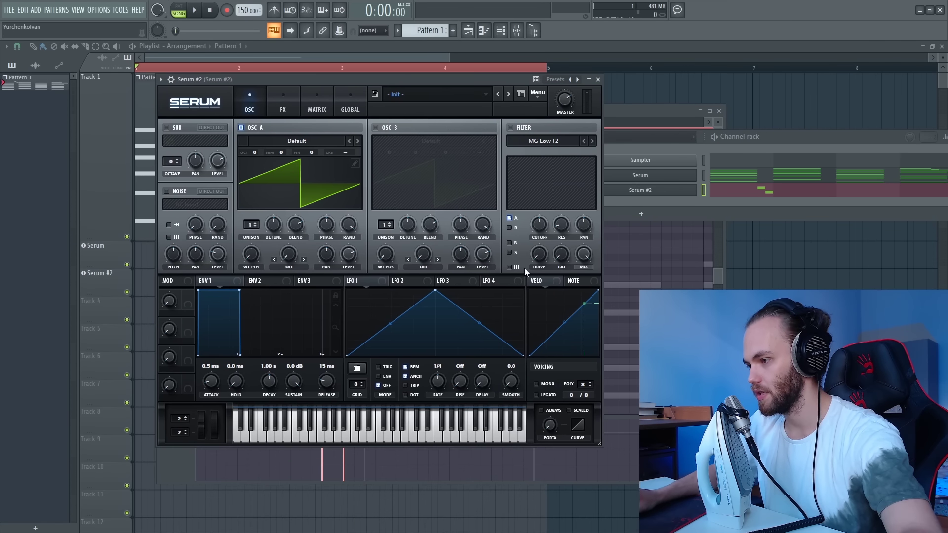
{"action": "left_click", "coordinate": [537, 384]}
{"action": "left_click", "coordinate": [536, 395]}
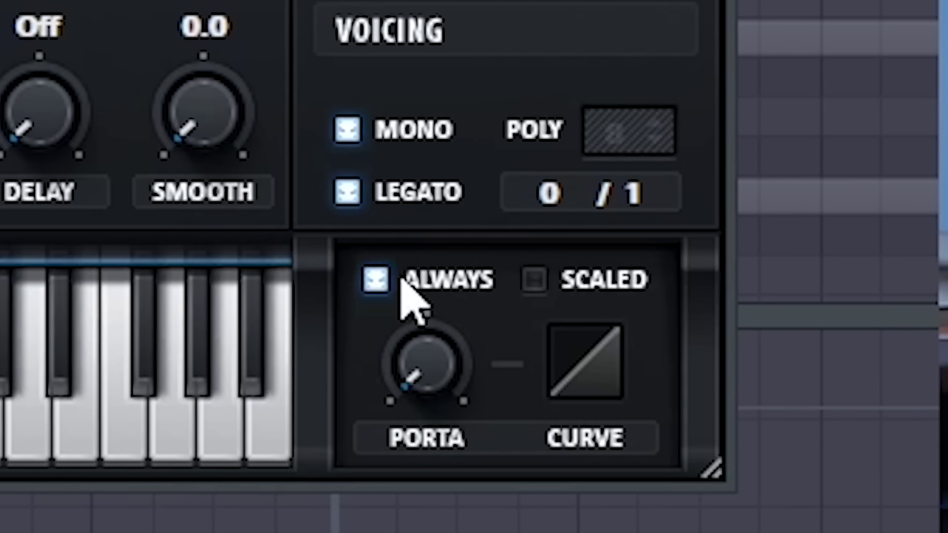
{"action": "left_click_drag", "start_coordinate": [453, 345], "coordinate": [503, 143]}
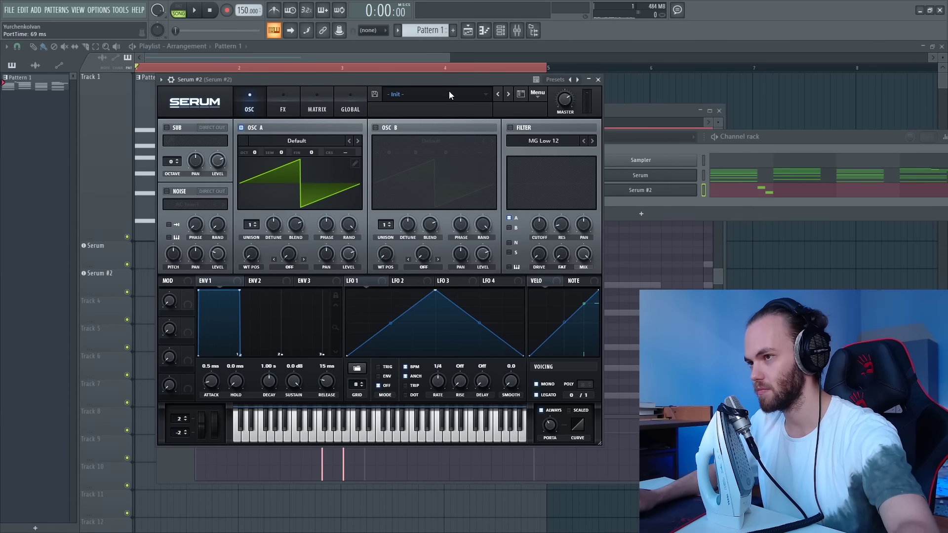
Step: Turn off the Flanger and Phaser effects in Serum #2, auditioning the sound while toggling the Phaser
{"action": "left_click", "coordinate": [283, 101]}
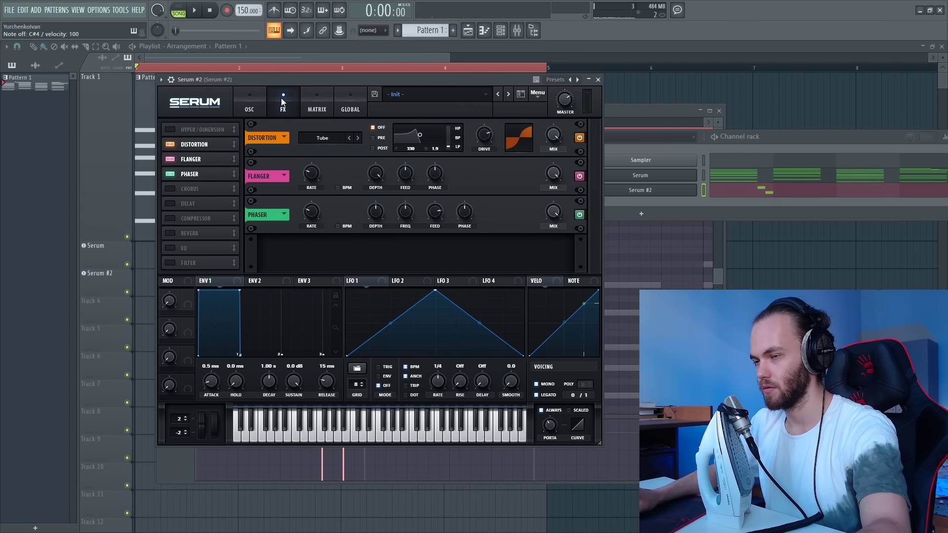
{"action": "left_click", "coordinate": [166, 159]}
{"action": "left_click", "coordinate": [173, 171]}
{"action": "left_click", "coordinate": [172, 171]}
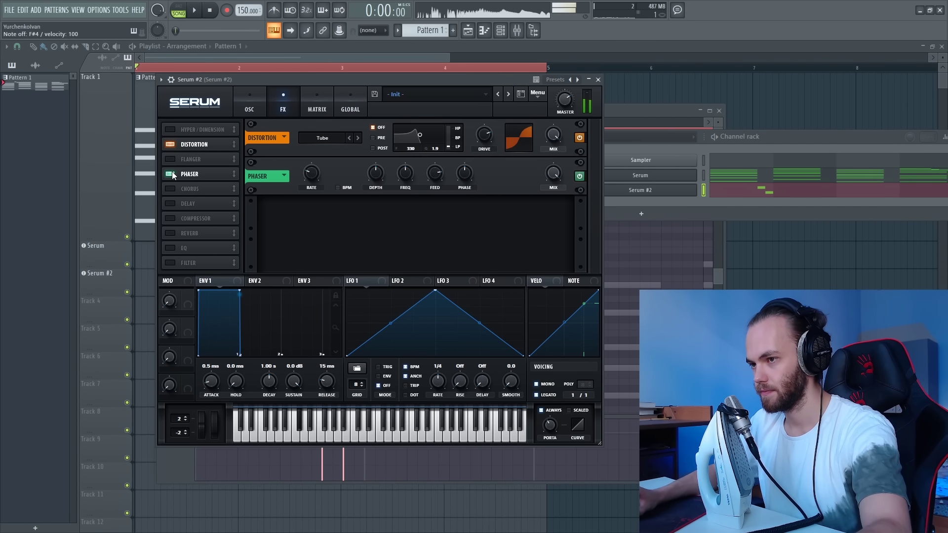
{"action": "left_click", "coordinate": [172, 170]}
Step: Enable Serum #2's filter, choose the Phs 36+ type and raise its cutoff
{"action": "left_click", "coordinate": [242, 108]}
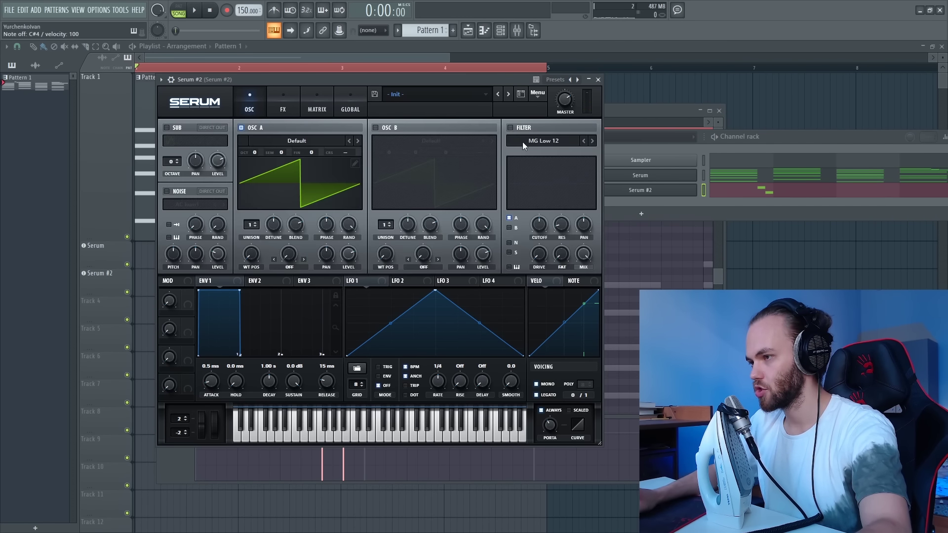
{"action": "left_click", "coordinate": [564, 142]}
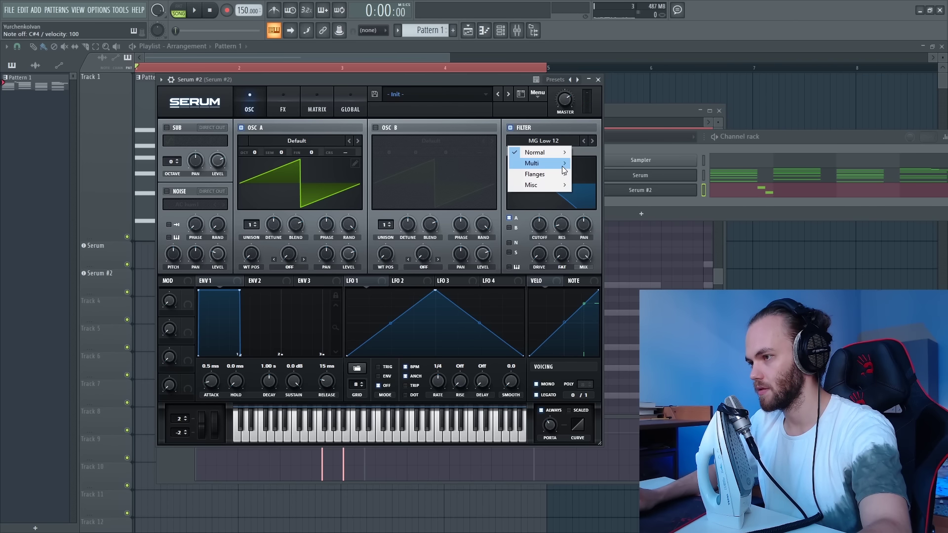
{"action": "mouse_move", "coordinate": [563, 170]}
{"action": "left_click", "coordinate": [634, 392]}
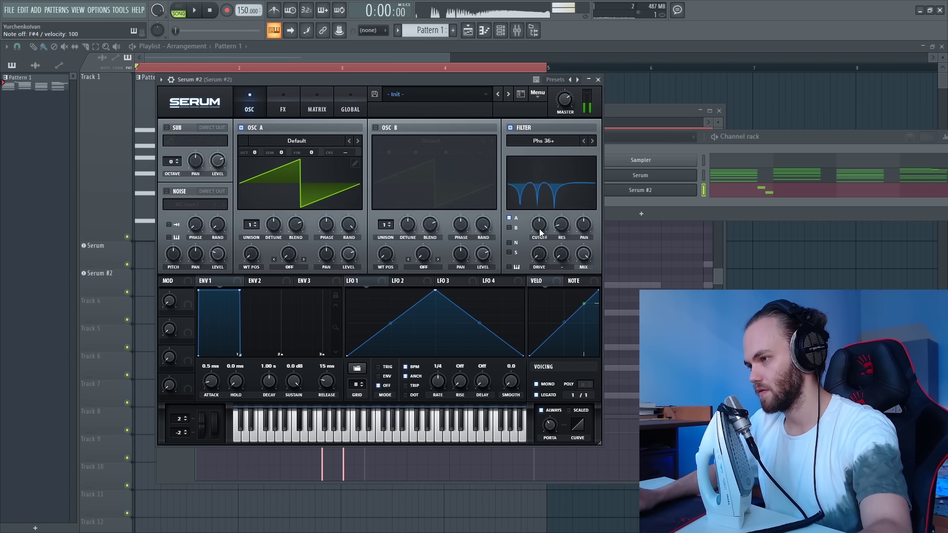
{"action": "left_click_drag", "start_coordinate": [539, 248], "coordinate": [550, 221]}
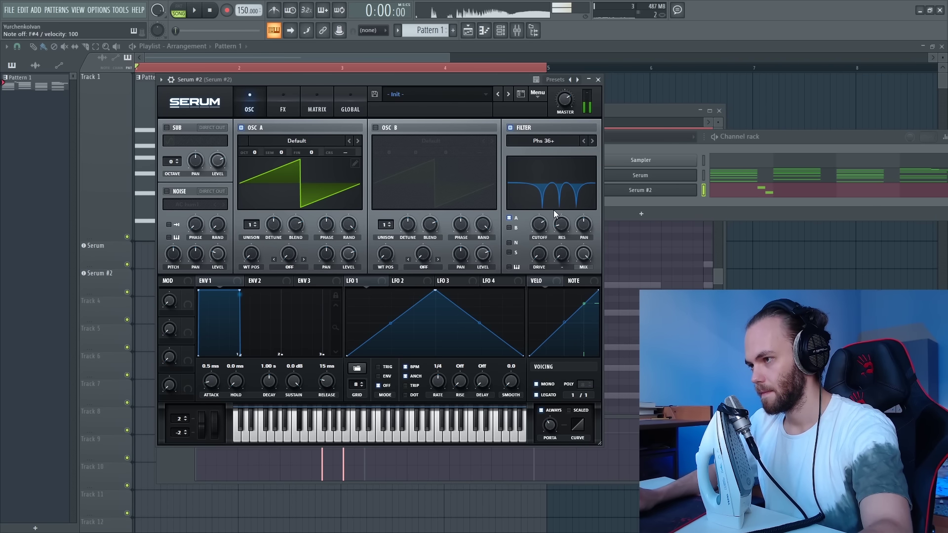
Step: Reopen the Serum #2 piano roll and play the G5 and F5 notes with the chords
{"action": "left_click", "coordinate": [776, 190]}
{"action": "key", "text": "space"}
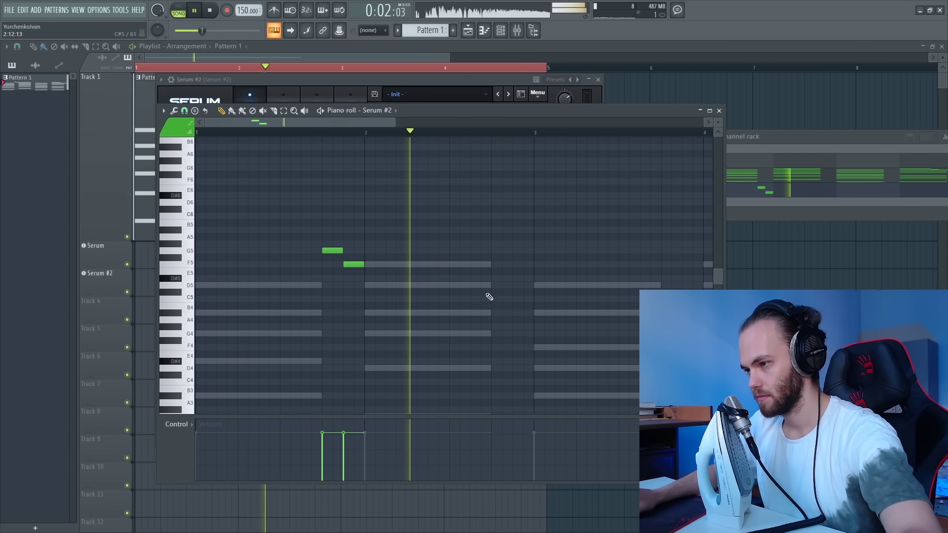
Step: Add D5 and F5 notes in the gap ending bar 2, and F5 and D5 notes in the gap ending bar 3
{"action": "left_click", "coordinate": [487, 285]}
{"action": "left_click", "coordinate": [501, 265]}
{"action": "scroll", "coordinate": [485, 277], "scroll_direction": "down", "scroll_amount": 1}
{"action": "key", "text": "space"}
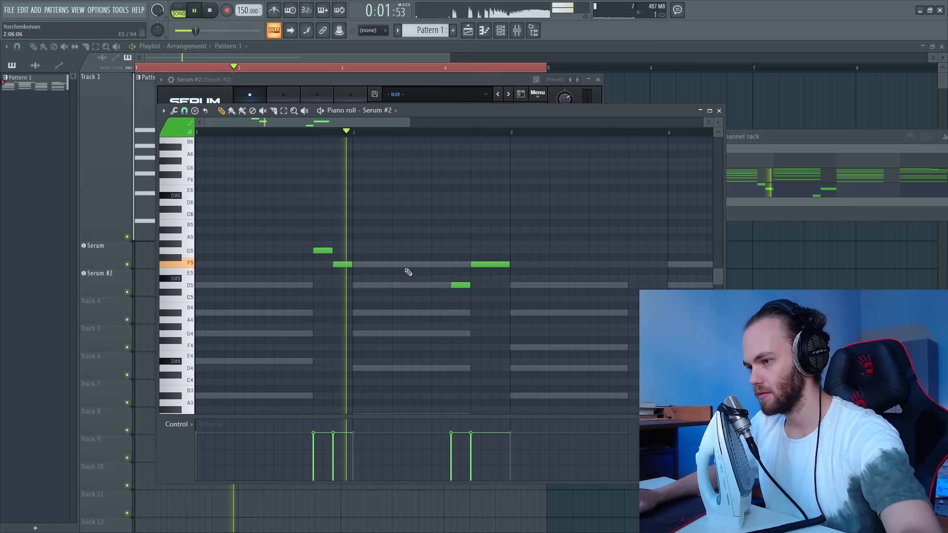
{"action": "scroll", "coordinate": [568, 261], "scroll_direction": "down", "scroll_amount": 1}
{"action": "left_click", "coordinate": [590, 265]}
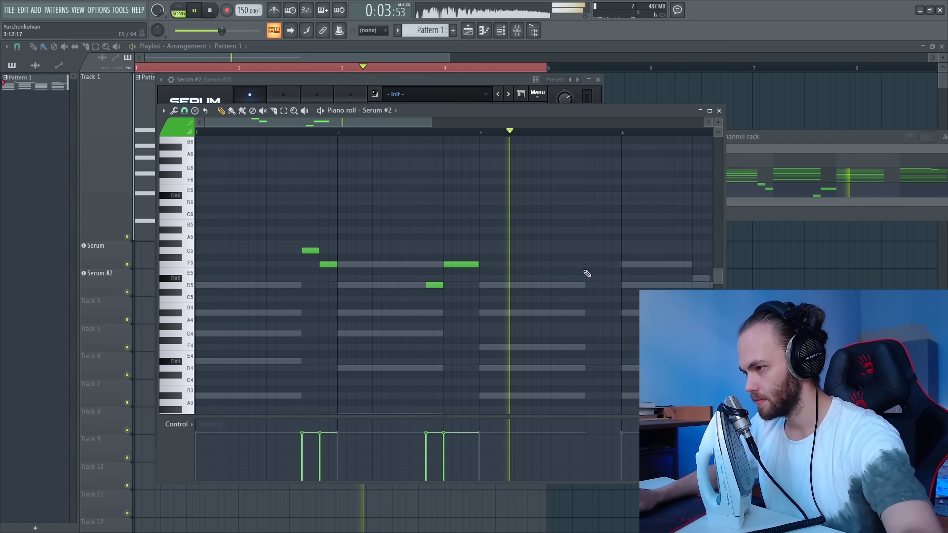
{"action": "left_click", "coordinate": [606, 285]}
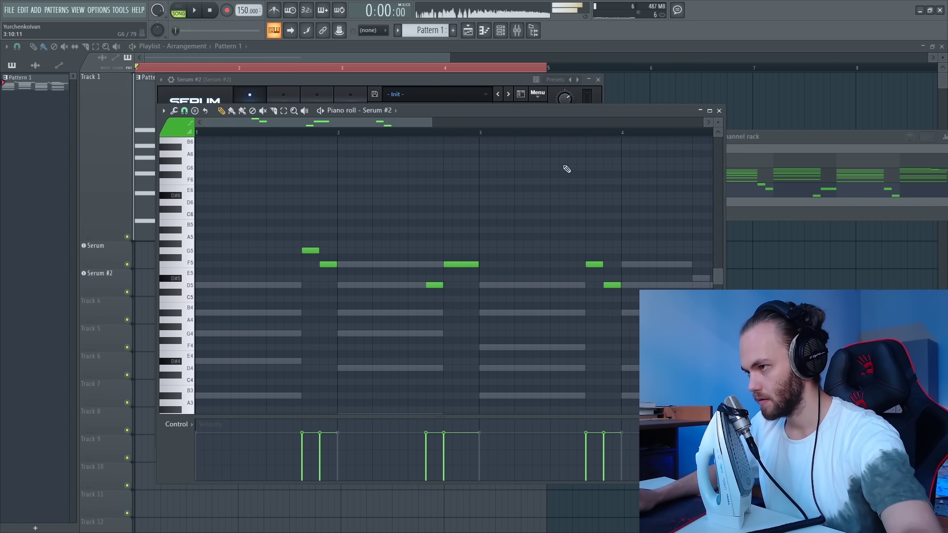
Step: Add a quarter-note C5 at the start of bar 4 and play the melody with the chords
{"action": "scroll", "coordinate": [535, 303], "scroll_direction": "down", "scroll_amount": 1}
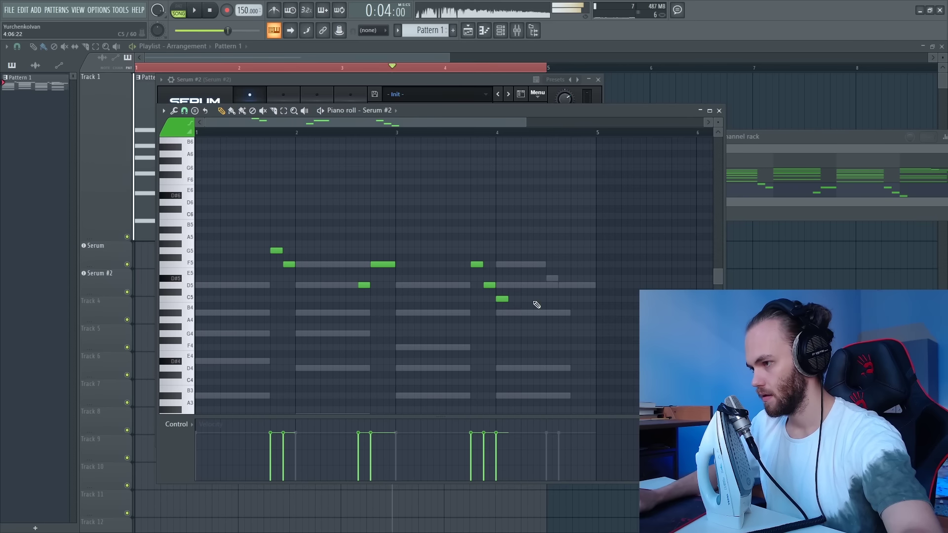
{"action": "left_click", "coordinate": [501, 314]}
{"action": "key", "text": "space"}
{"action": "scroll", "coordinate": [506, 318], "scroll_direction": "up", "scroll_amount": 1}
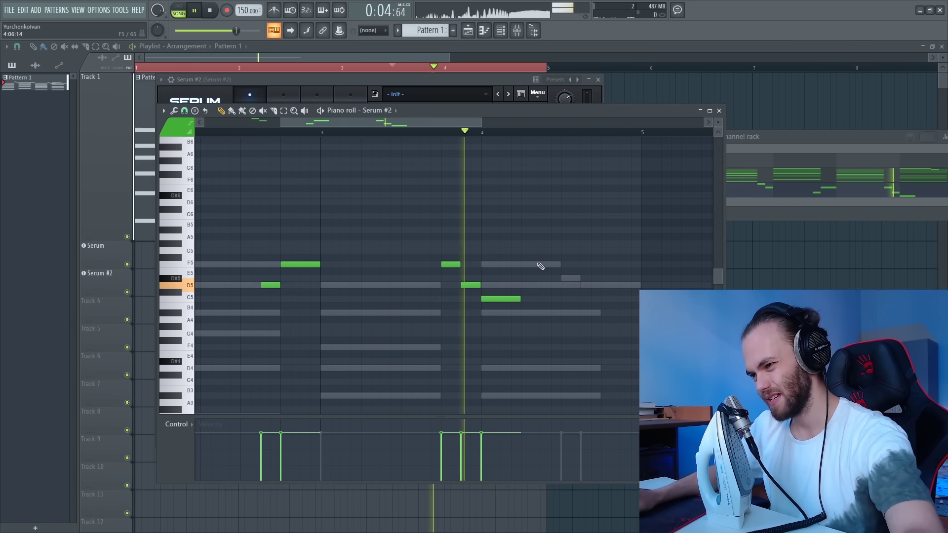
Step: Finish bar 4 with a D#5 note followed by three D5 notes, and close the piano roll
{"action": "left_click", "coordinate": [572, 285]}
{"action": "left_click", "coordinate": [612, 278]}
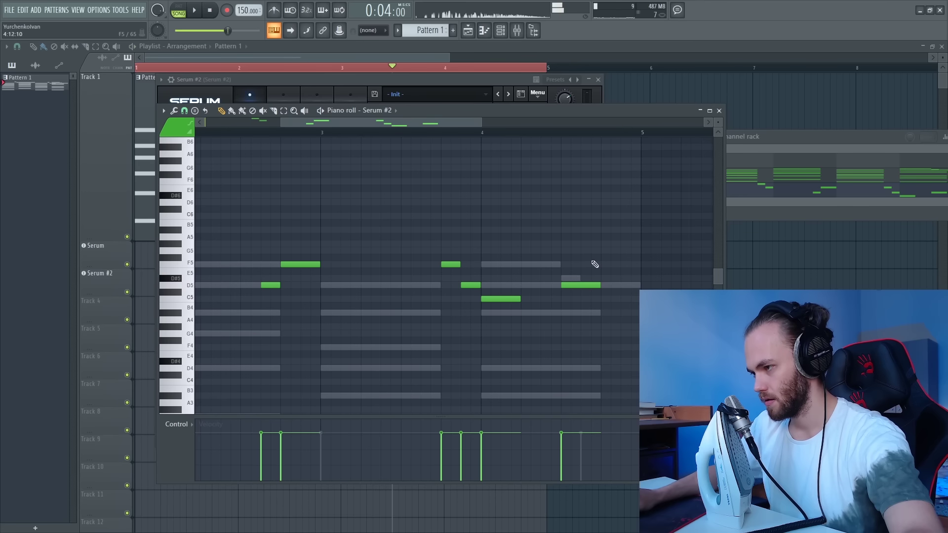
{"action": "left_click", "coordinate": [563, 279]}
{"action": "left_click_drag", "start_coordinate": [598, 279], "coordinate": [585, 284]}
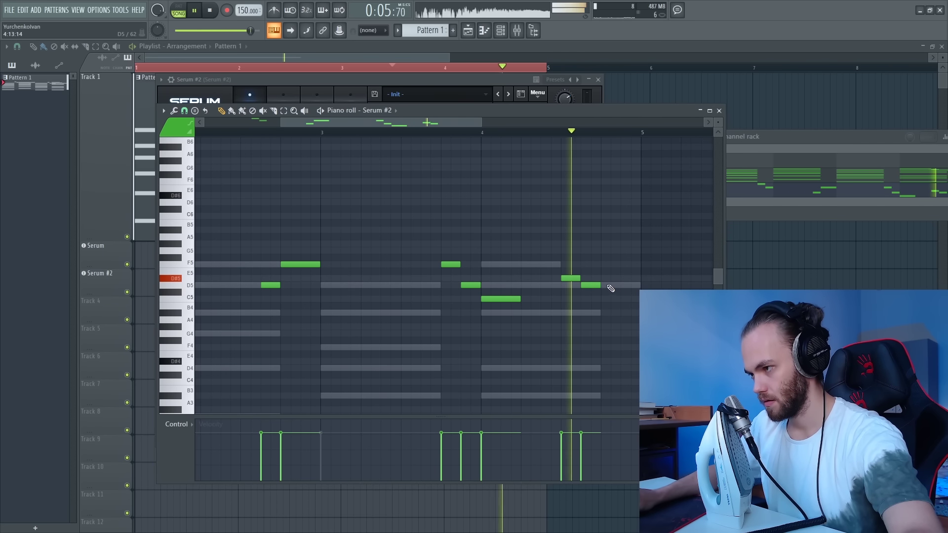
{"action": "left_click", "coordinate": [607, 285]}
{"action": "left_click", "coordinate": [623, 286]}
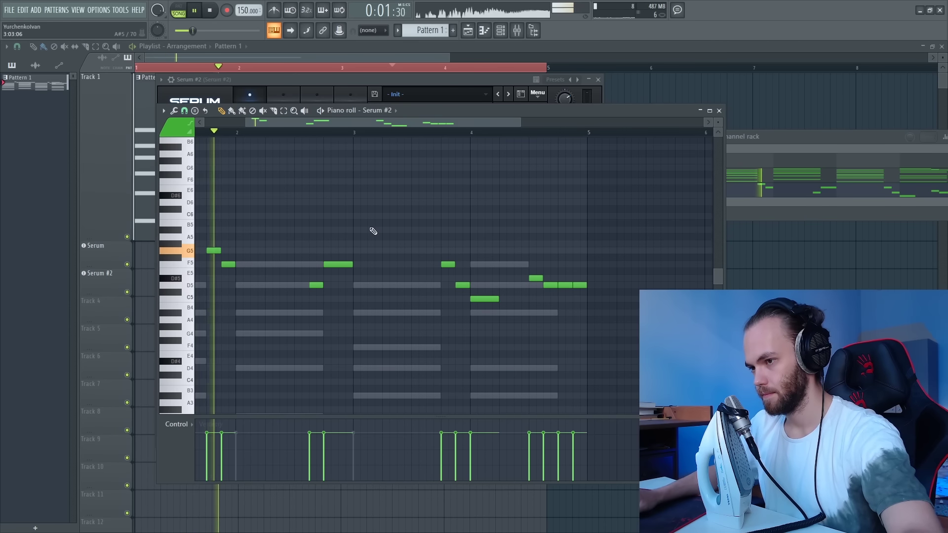
{"action": "left_click", "coordinate": [719, 111]}
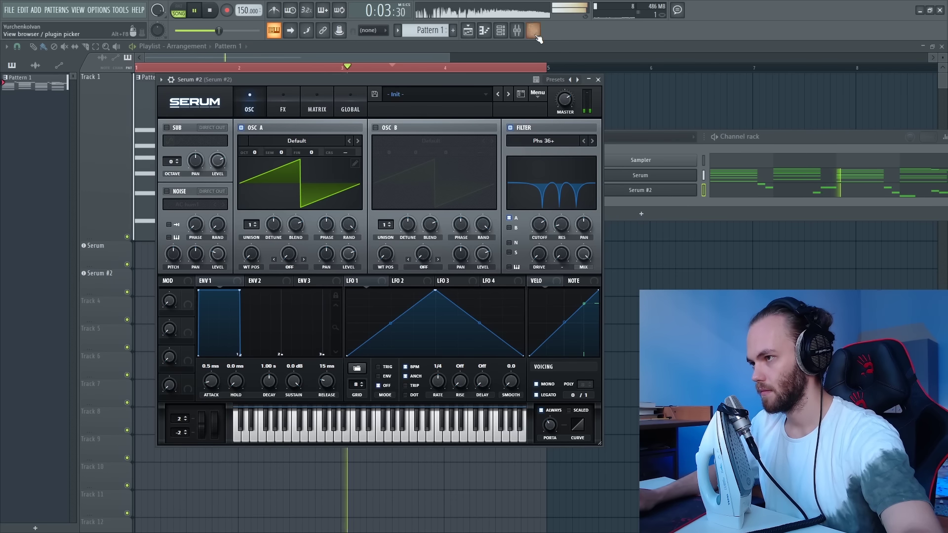
Step: Lower the volume of the chord Serum's mixer track slightly
{"action": "key", "text": "F9"}
{"action": "key", "text": "space"}
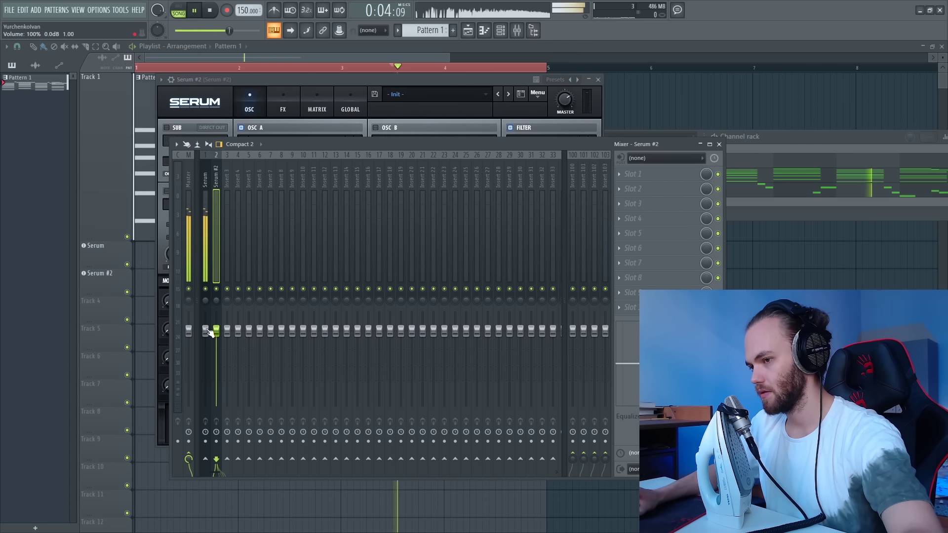
{"action": "left_click_drag", "start_coordinate": [206, 330], "coordinate": [206, 336]}
Step: Load EchoBoy on the Serum #2 mixer track and start playback to hear the echo
{"action": "left_click", "coordinate": [697, 249]}
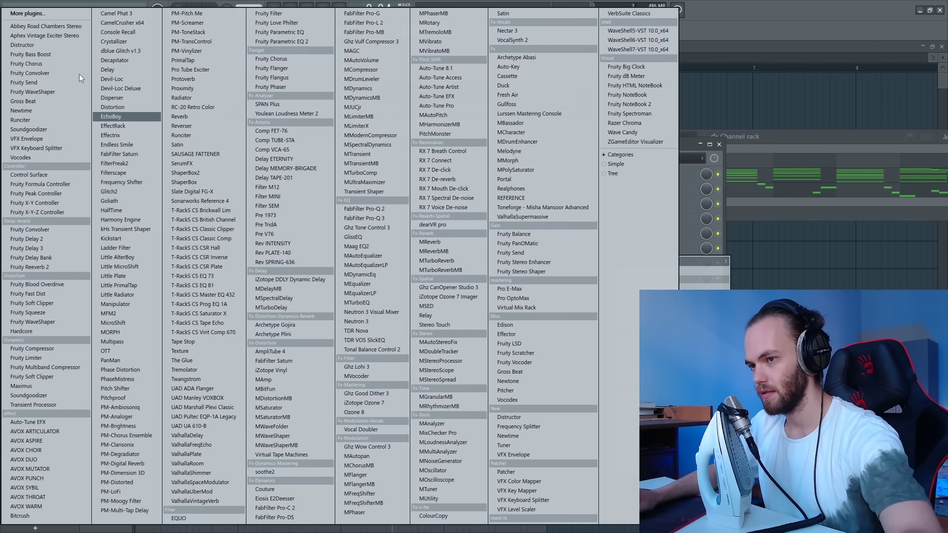
{"action": "left_click", "coordinate": [131, 116]}
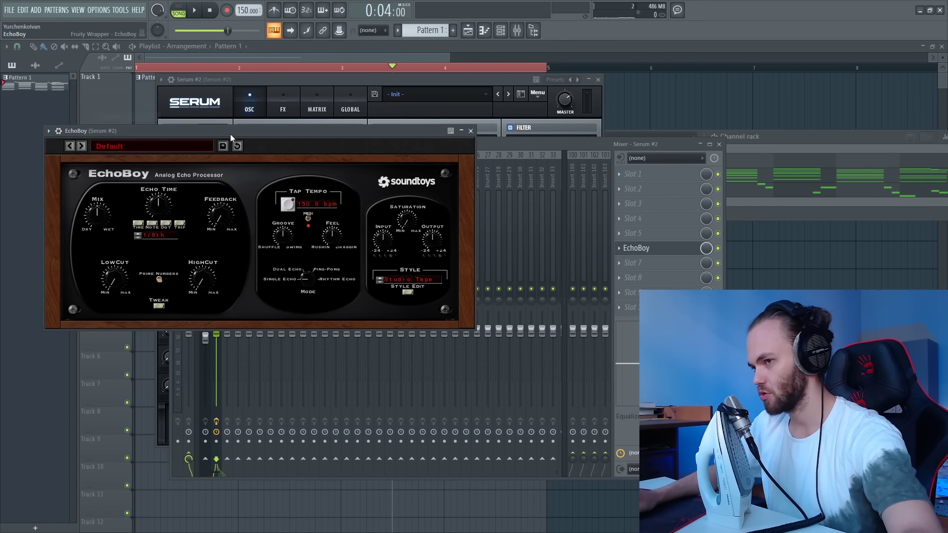
{"action": "left_click_drag", "start_coordinate": [230, 134], "coordinate": [449, 218]}
{"action": "key", "text": "space"}
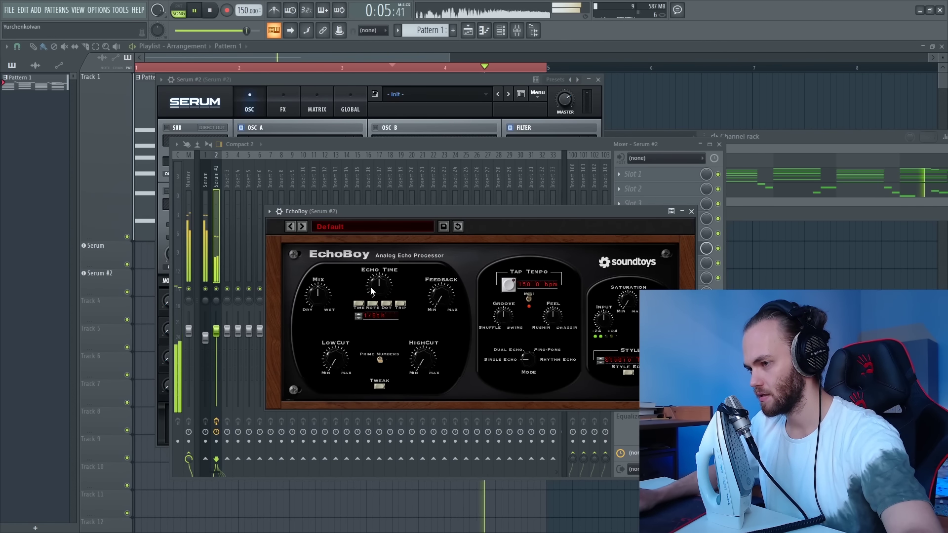
Step: Set EchoBoy to Ping-Pong mode with Pong at 1/4 note, and adjust its mix, feedback and LowCut, with HighCut at 0.37
{"action": "left_click_drag", "start_coordinate": [530, 365], "coordinate": [532, 351]}
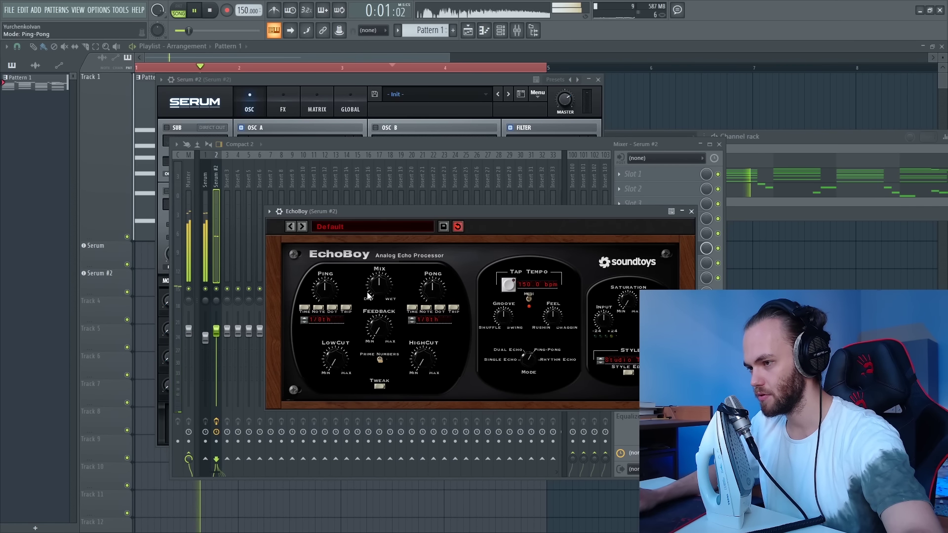
{"action": "left_click_drag", "start_coordinate": [368, 296], "coordinate": [412, 296]}
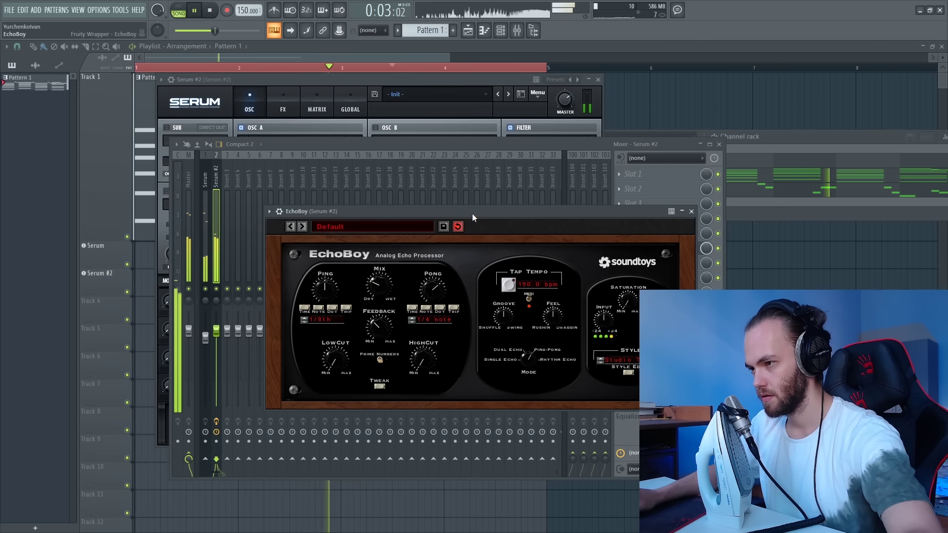
{"action": "left_click_drag", "start_coordinate": [334, 360], "coordinate": [336, 352]}
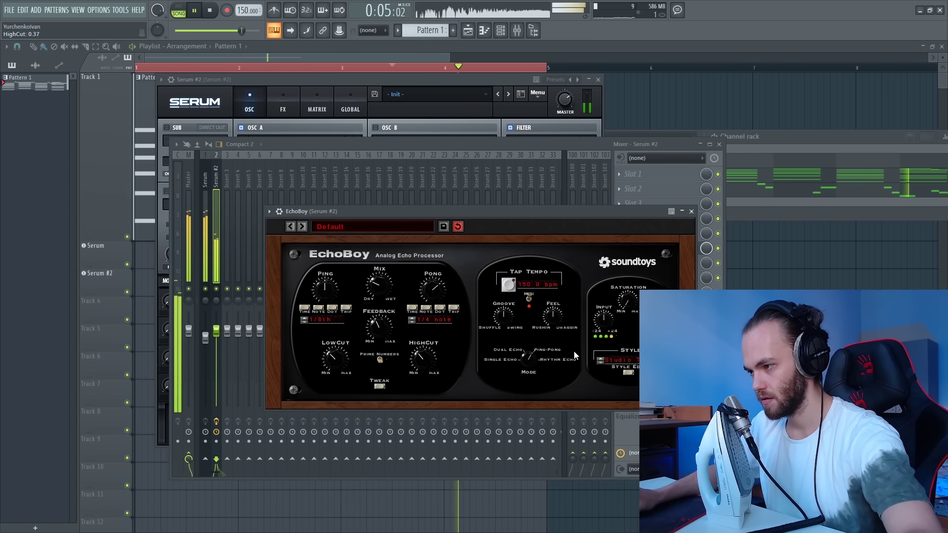
Step: Add ValhallaVintageVerb to the Serum #2 track with HighCut 4280 Hz, LowCut 470 Hz and a mix of about 24%
{"action": "left_click", "coordinate": [698, 262]}
{"action": "left_click", "coordinate": [617, 504]}
{"action": "left_click", "coordinate": [222, 499]}
{"action": "left_click_drag", "start_coordinate": [505, 301], "coordinate": [504, 289]}
{"action": "left_click_drag", "start_coordinate": [497, 249], "coordinate": [493, 270]}
{"action": "key", "text": "space"}
{"action": "left_click_drag", "start_coordinate": [103, 236], "coordinate": [98, 243]}
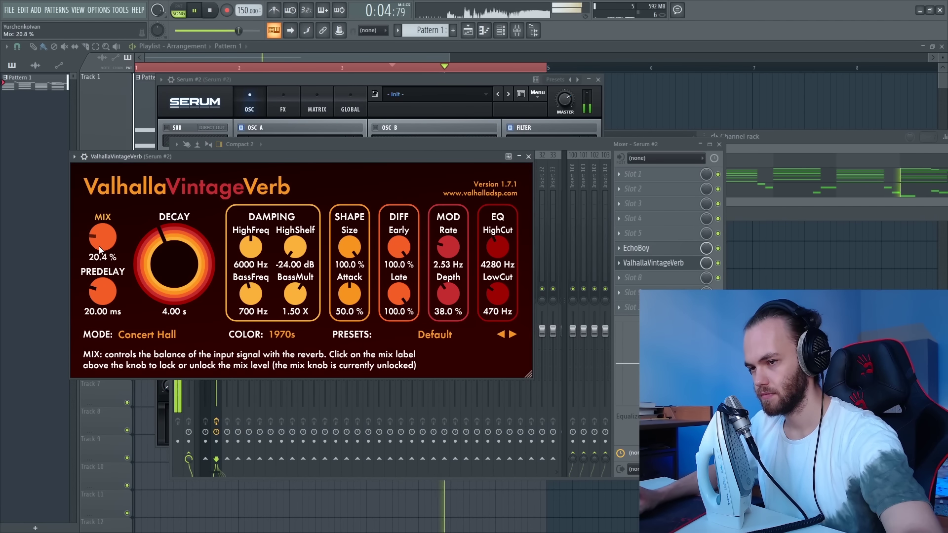
Step: Move EchoBoy below ValhallaVintageVerb in the effect chain, and set its Ping delay to 1/4 note and its feedback to 0
{"action": "left_click", "coordinate": [636, 248]}
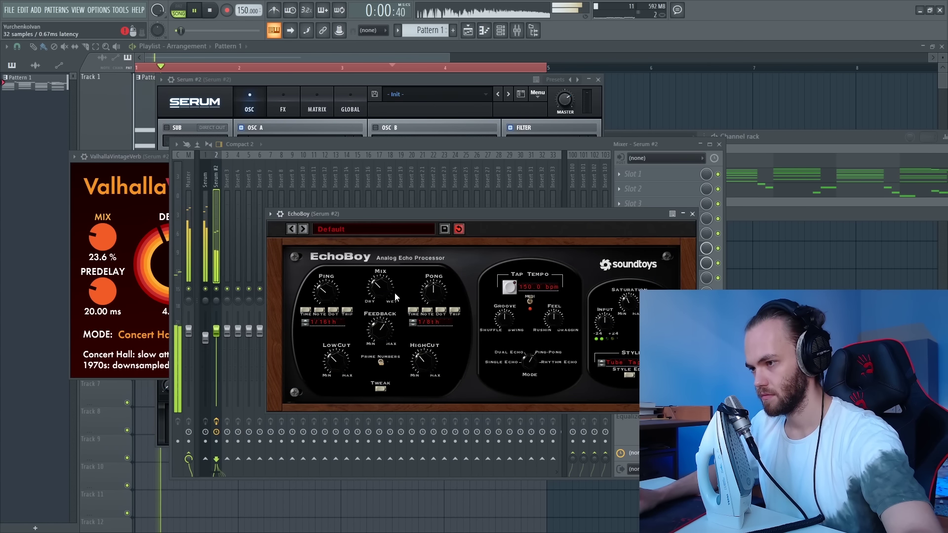
{"action": "scroll", "coordinate": [387, 335], "scroll_direction": "down", "scroll_amount": 2}
{"action": "left_click_drag", "start_coordinate": [333, 302], "coordinate": [341, 293]}
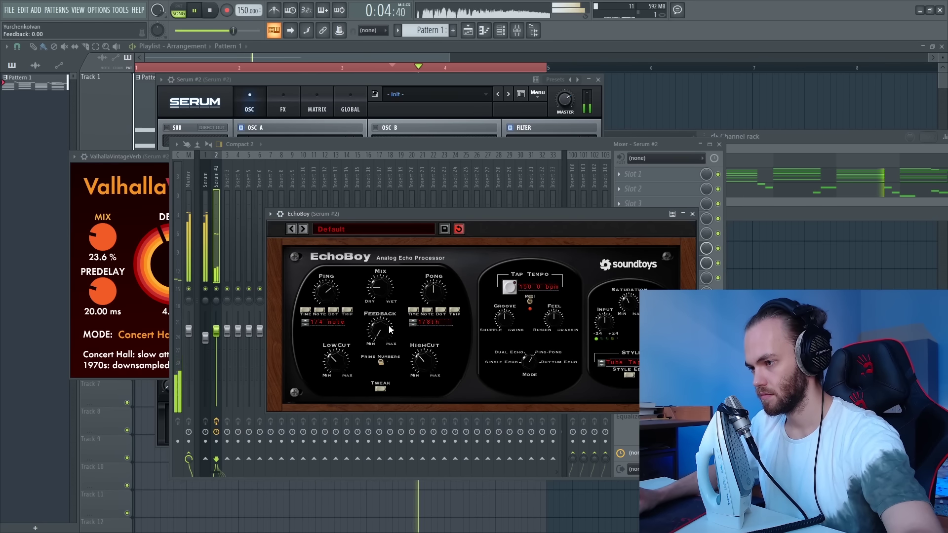
Step: Open the chord Serum, enable its filter and choose the Phs 24- type
{"action": "key", "text": "F12"}
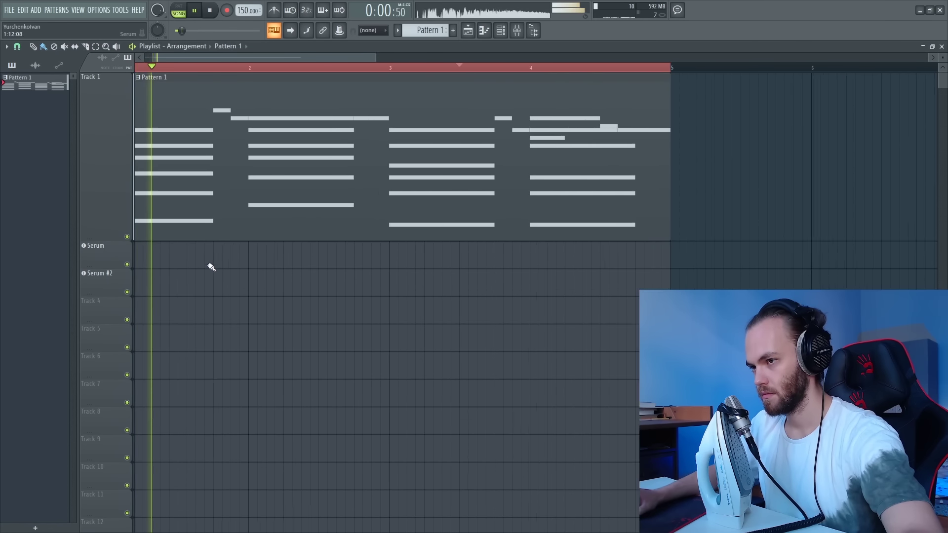
{"action": "scroll", "coordinate": [209, 266], "scroll_direction": "down", "scroll_amount": 3}
{"action": "left_click", "coordinate": [515, 33]}
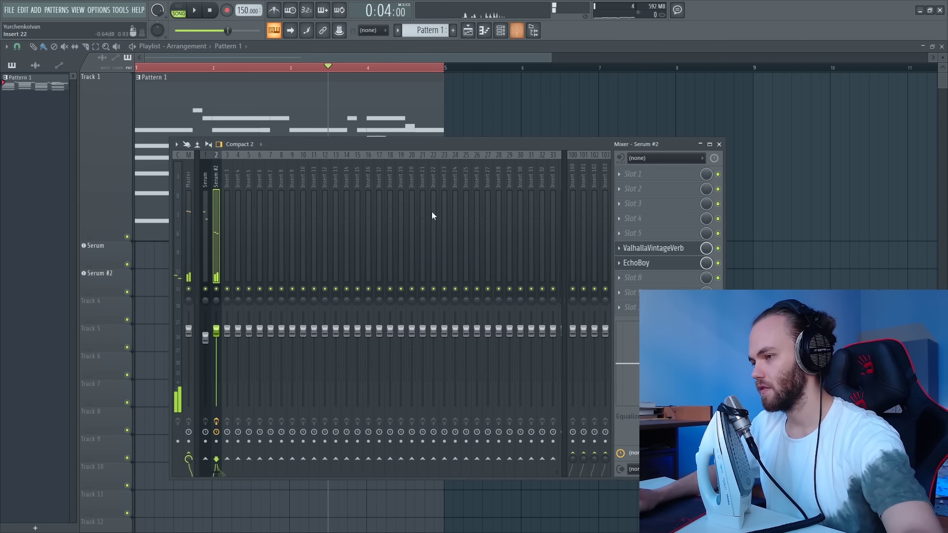
{"action": "key", "text": "F6"}
{"action": "left_click", "coordinate": [640, 175]}
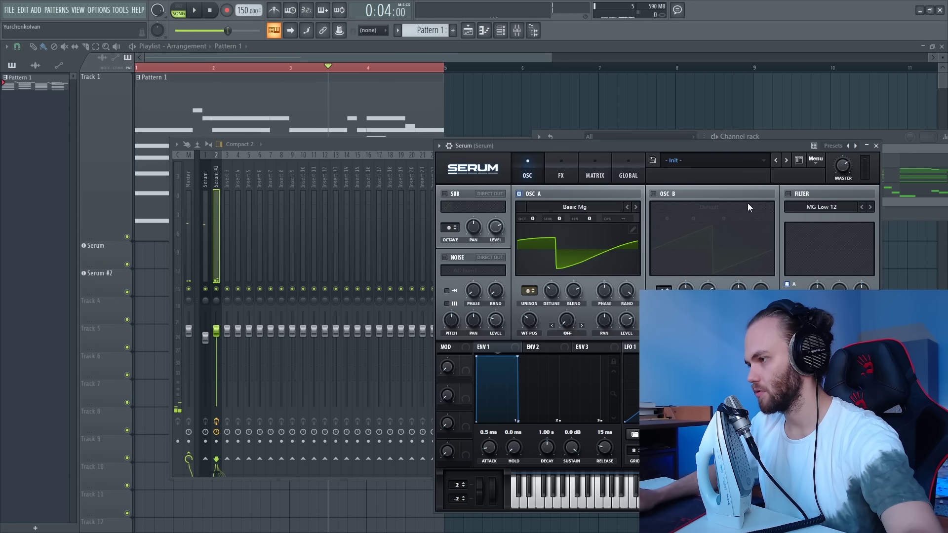
{"action": "left_click", "coordinate": [788, 194]}
{"action": "left_click", "coordinate": [833, 217]}
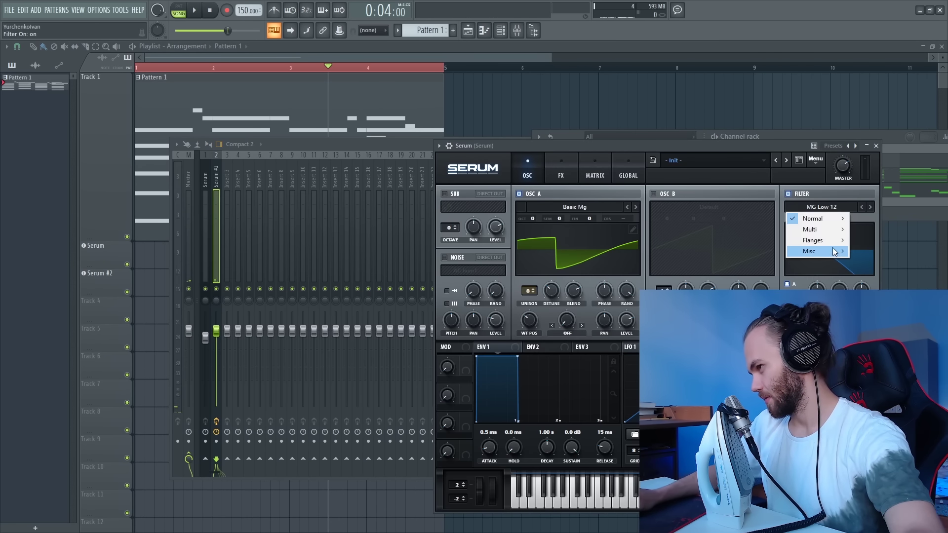
{"action": "mouse_move", "coordinate": [835, 246]}
{"action": "left_click", "coordinate": [873, 395]}
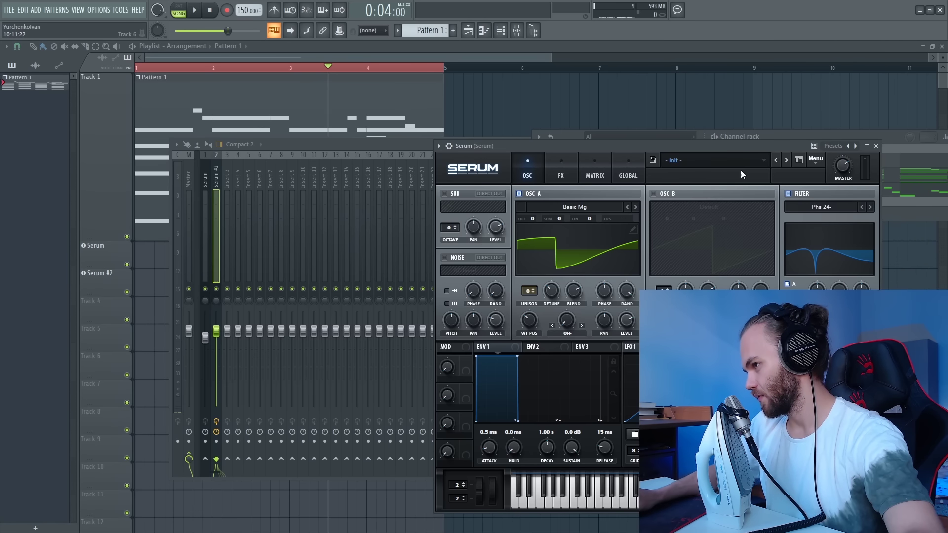
Step: Change the chord Serum's filter to Phs 36+ during playback and set its cutoff to about 440 Hz
{"action": "left_click_drag", "start_coordinate": [740, 158], "coordinate": [574, 166]}
{"action": "key", "text": "space"}
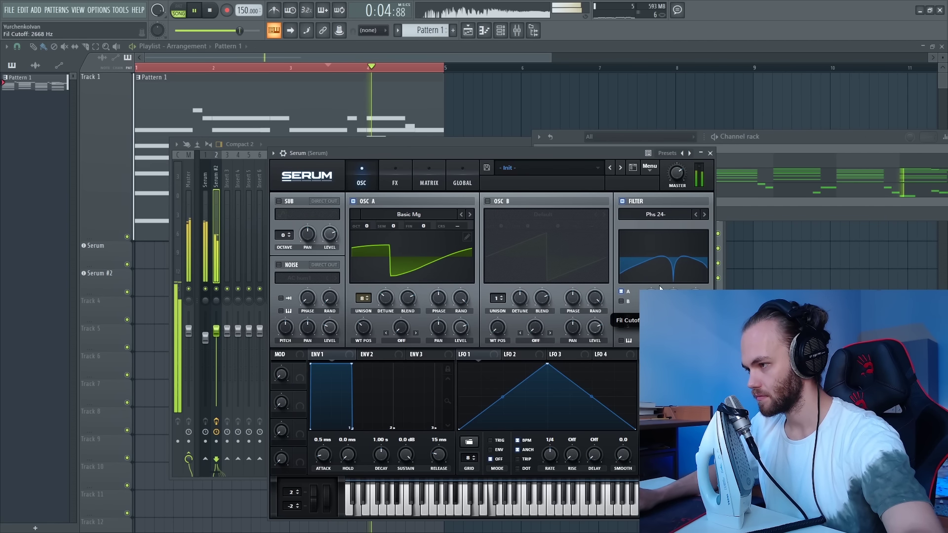
{"action": "left_click", "coordinate": [704, 214]}
{"action": "left_click_drag", "start_coordinate": [651, 298], "coordinate": [651, 330]}
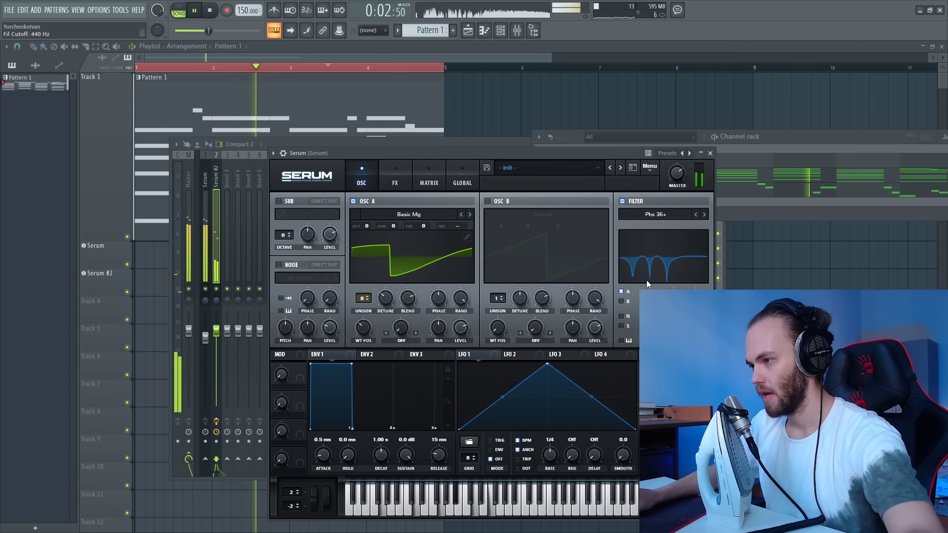
Step: Modulate the filter cutoff with Envelope 2, using 1.62 s decay and 0% sustain, and lower the cutoff to about 53 Hz
{"action": "key", "text": "space"}
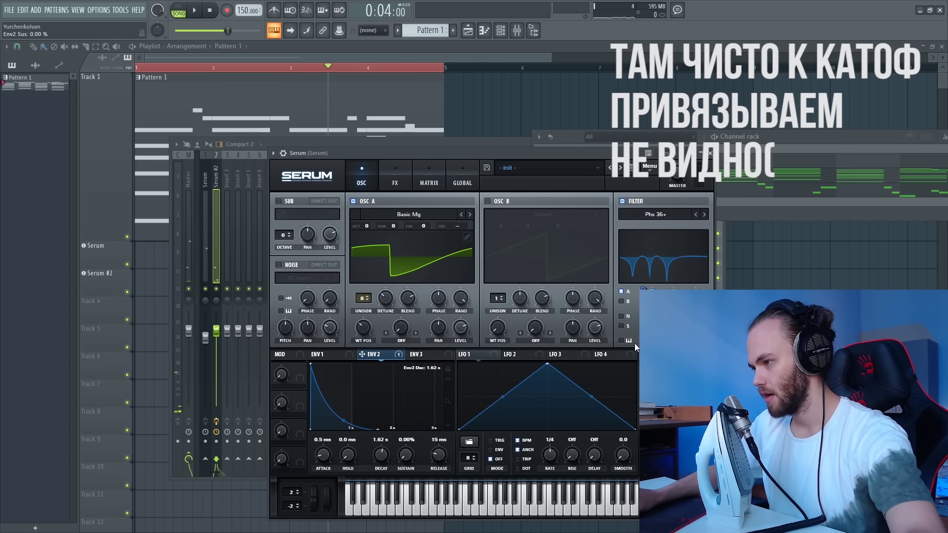
{"action": "key", "text": "space"}
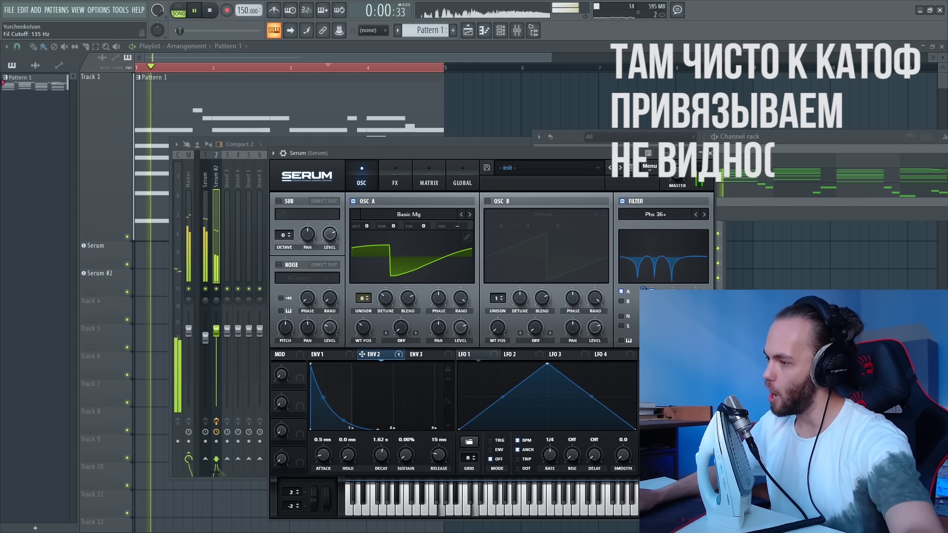
{"action": "left_click_drag", "start_coordinate": [642, 301], "coordinate": [641, 309]}
{"action": "key", "text": "space"}
{"action": "key", "text": "space"}
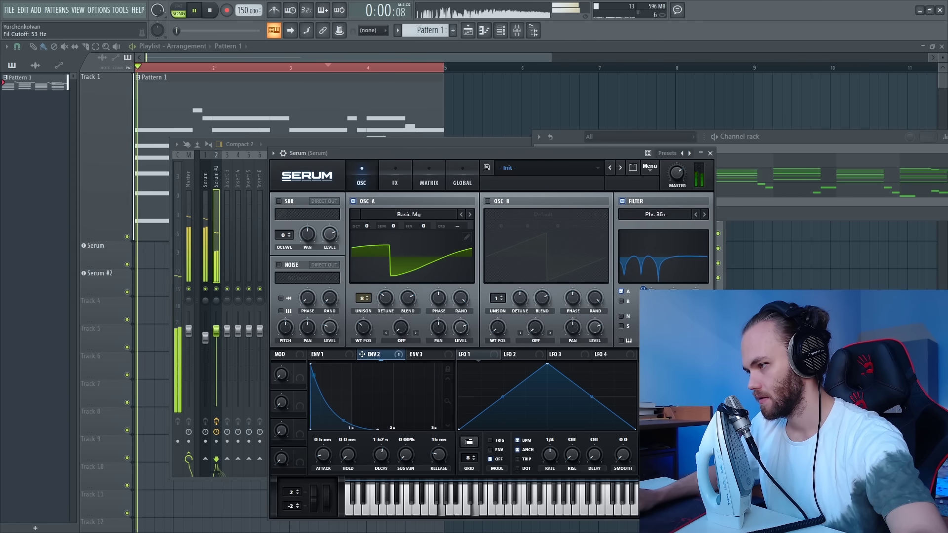
Step: Close the open windows and add a third Serum instance to the channel rack
{"action": "key", "text": "F12"}
{"action": "scroll", "coordinate": [560, 290], "scroll_direction": "up", "scroll_amount": 3}
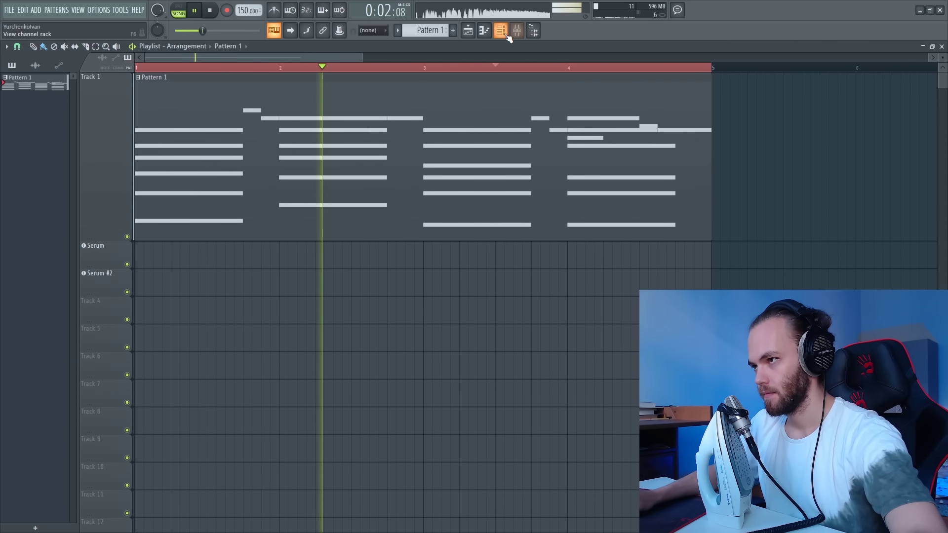
{"action": "key", "text": "F6"}
{"action": "key", "text": "space"}
{"action": "left_click", "coordinate": [593, 209]}
{"action": "left_click", "coordinate": [778, 183]}
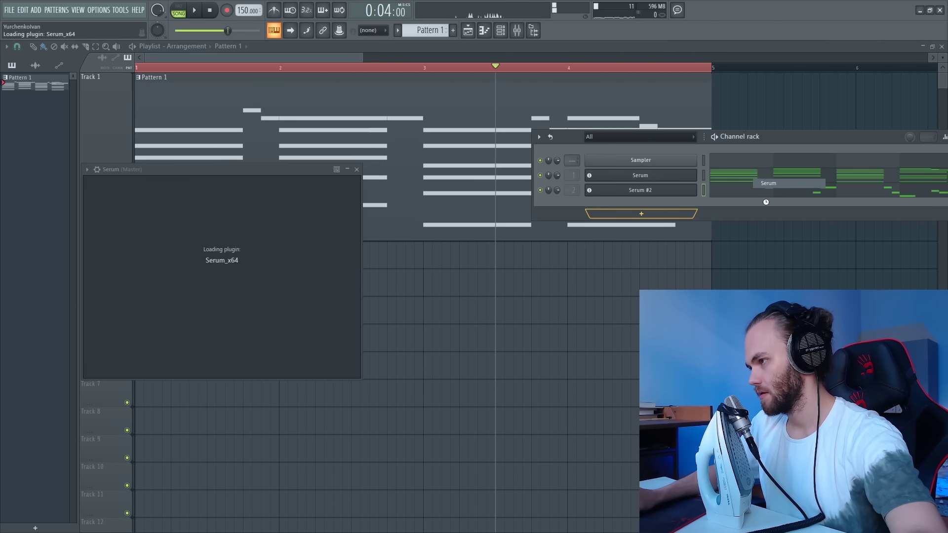
{"action": "left_click_drag", "start_coordinate": [336, 177], "coordinate": [484, 194]}
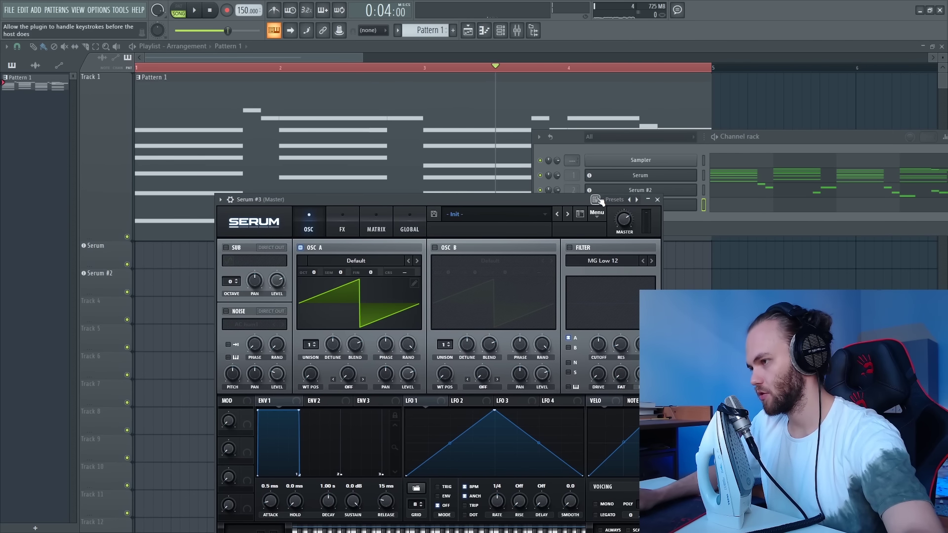
Step: Route Serum #3 to its own mixer track and playlist track
{"action": "right_click", "coordinate": [656, 206]}
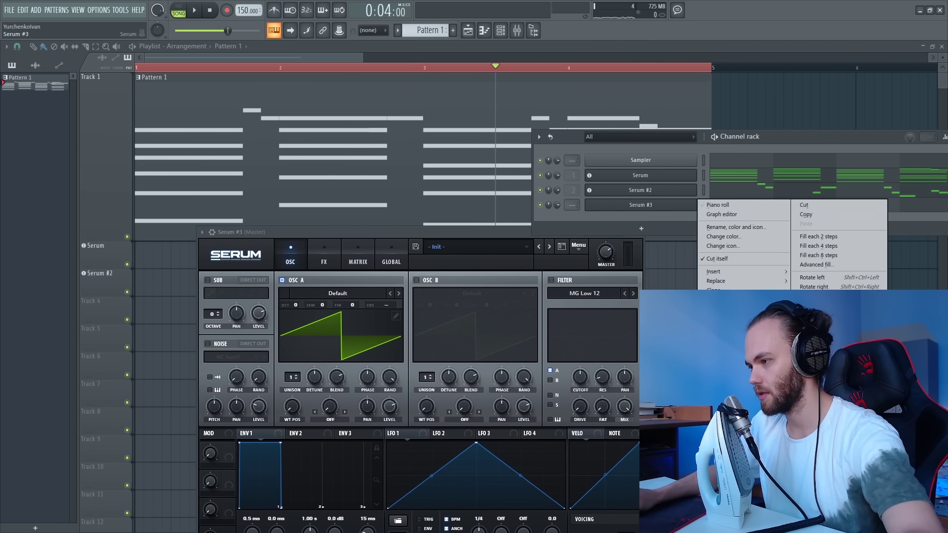
{"action": "key", "text": "ctrl+l"}
{"action": "key", "text": "F9"}
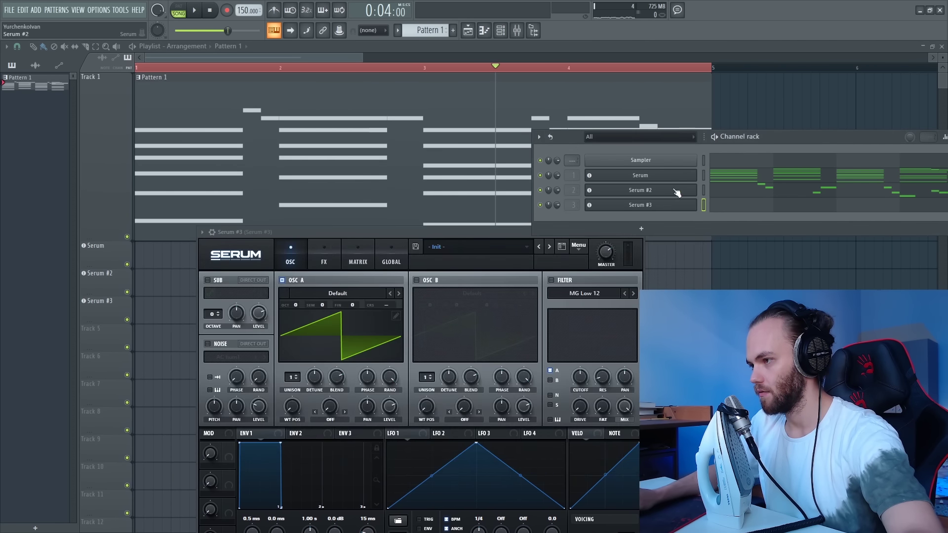
Step: Load the Analog_BD_Sin wavetable into Serum #3's oscillator A
{"action": "left_click_drag", "start_coordinate": [416, 230], "coordinate": [372, 185]}
{"action": "left_click", "coordinate": [356, 247]}
{"action": "left_click", "coordinate": [356, 247]}
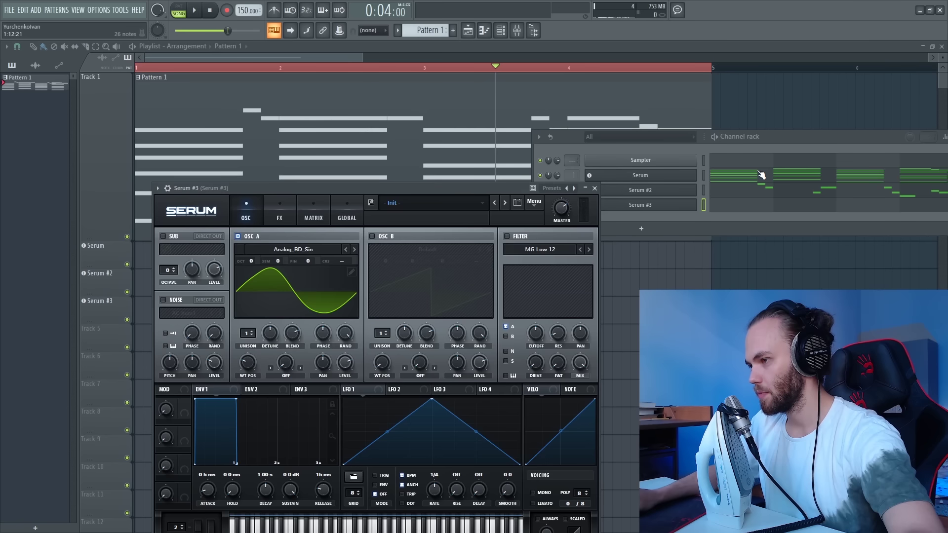
Step: Copy the lowest note of each of the four chords from Serum's piano roll into Serum #3's piano roll
{"action": "left_click", "coordinate": [761, 174]}
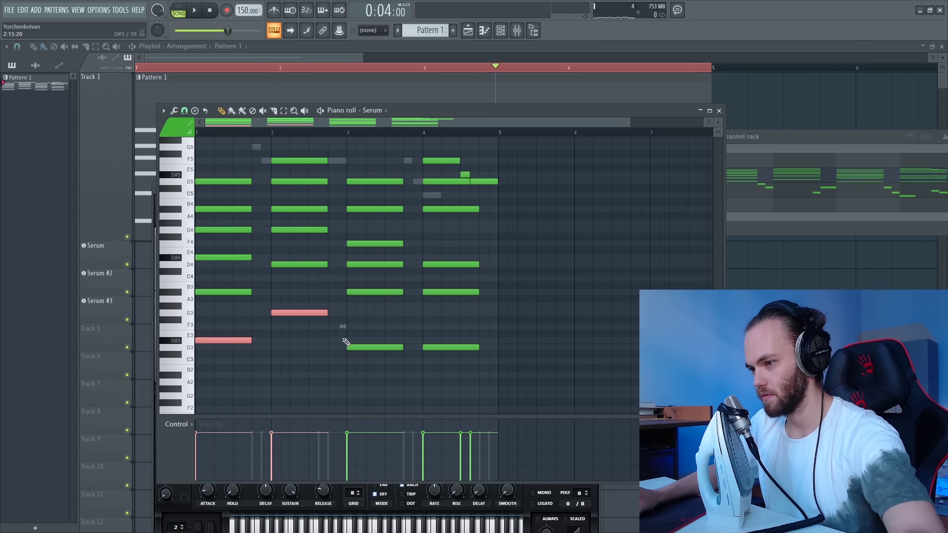
{"action": "left_click", "coordinate": [385, 111]}
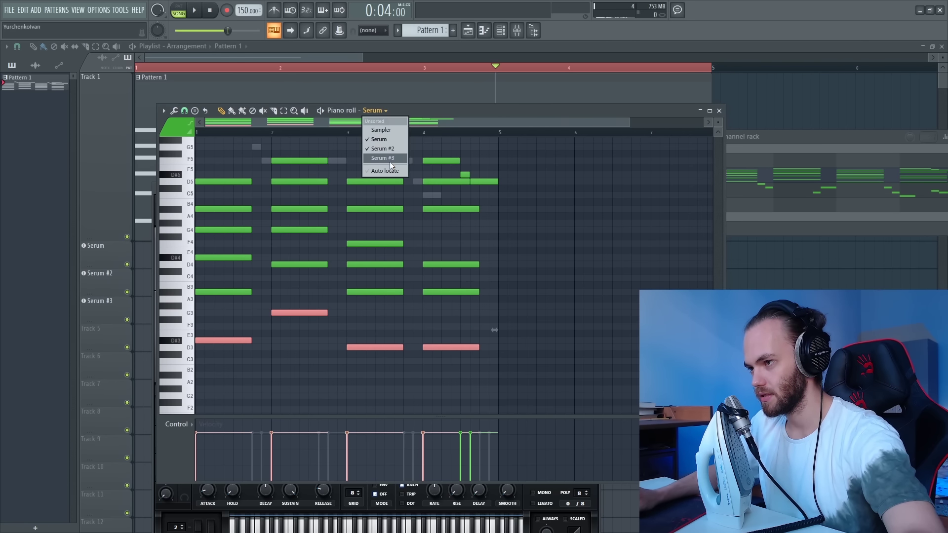
{"action": "left_click", "coordinate": [384, 148]}
{"action": "scroll", "coordinate": [234, 155], "scroll_direction": "up", "scroll_amount": 2}
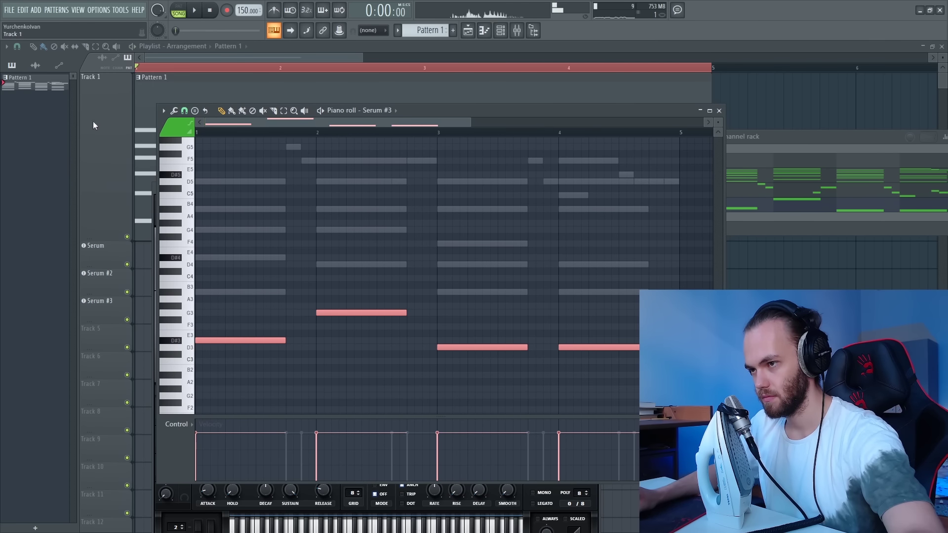
Step: Solo Serum #3 in the channel rack and play back its bass notes
{"action": "key", "text": "F6"}
{"action": "left_click", "coordinate": [640, 204]}
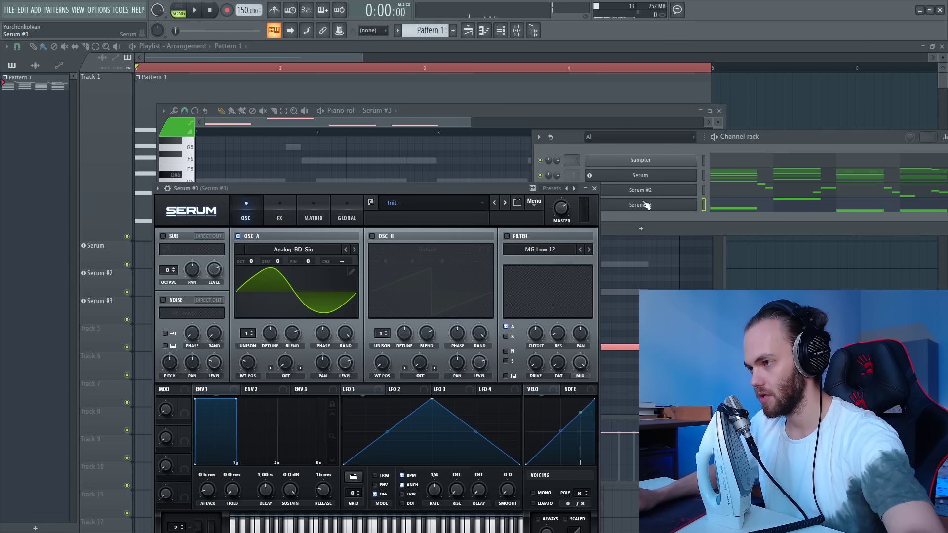
{"action": "left_click", "coordinate": [594, 188]}
{"action": "right_click", "coordinate": [540, 205]}
{"action": "left_click", "coordinate": [563, 213]}
{"action": "key", "text": "space"}
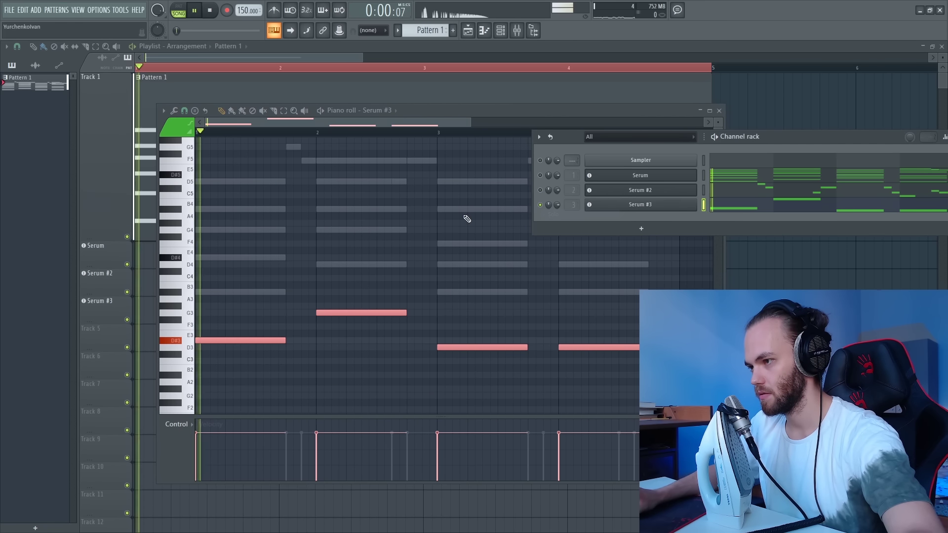
Step: Set Serum #3's oscillator A octave to -1 and enable the noise oscillator with the CymMicBleed sample
{"action": "left_click", "coordinate": [635, 205]}
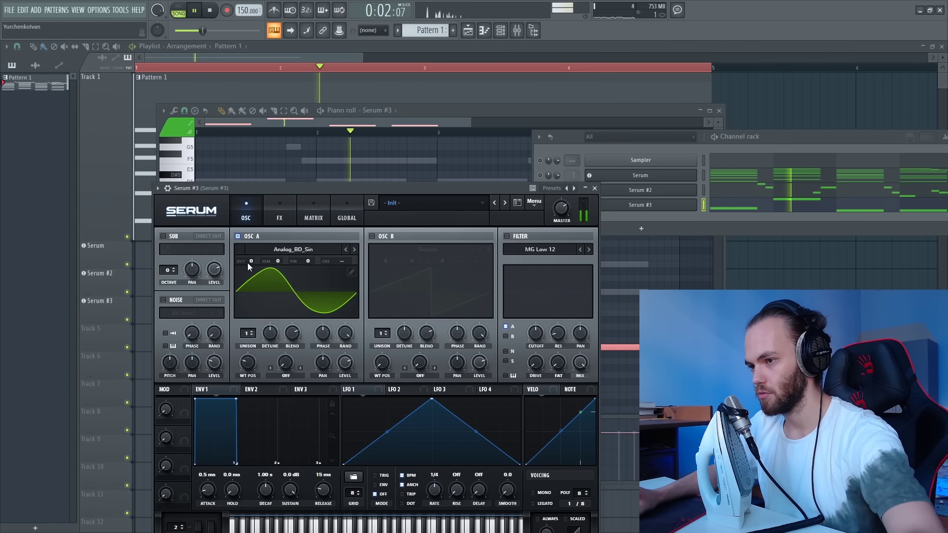
{"action": "left_click_drag", "start_coordinate": [249, 261], "coordinate": [250, 273]}
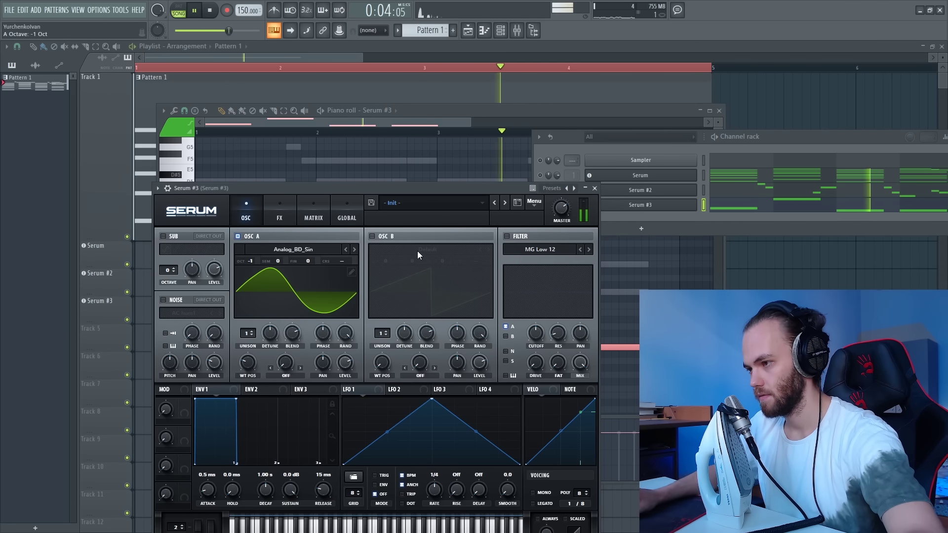
{"action": "left_click", "coordinate": [164, 300]}
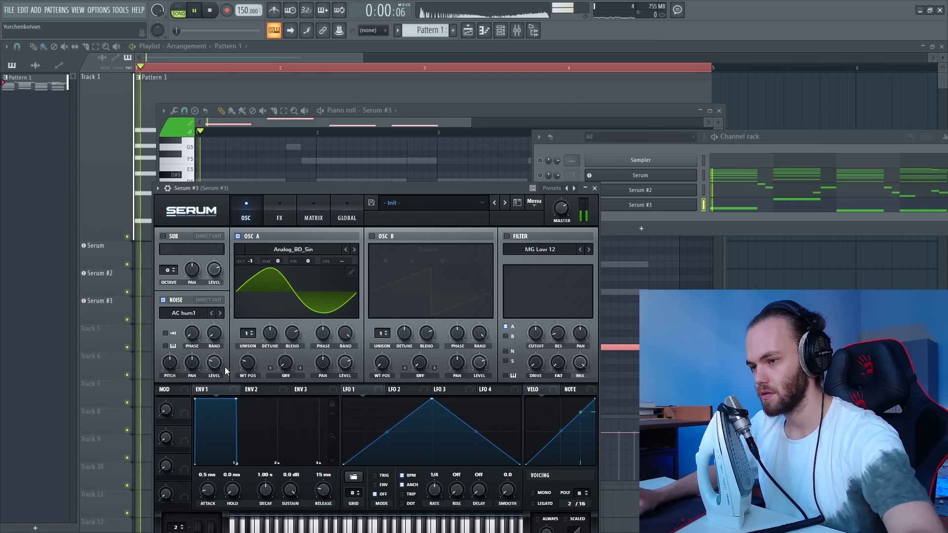
{"action": "left_click", "coordinate": [221, 314]}
{"action": "left_click", "coordinate": [221, 314]}
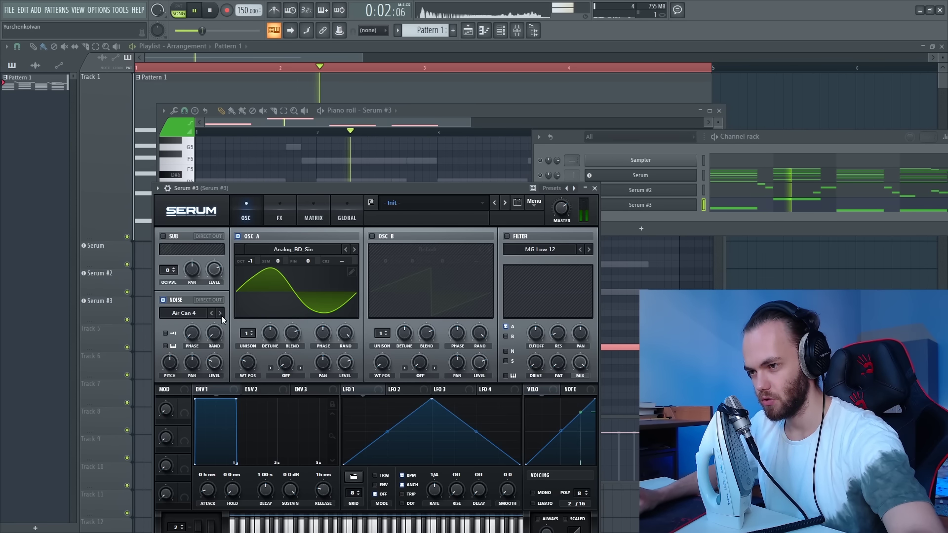
Step: Add a Tube distortion effect to Serum #3 with the drive at 82%
{"action": "left_click", "coordinate": [266, 207]}
{"action": "left_click", "coordinate": [167, 252]}
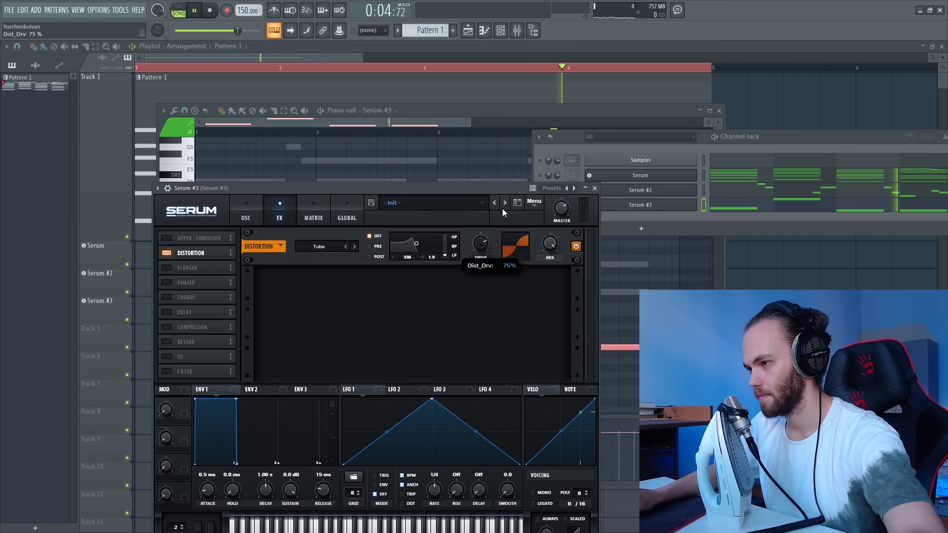
{"action": "left_click_drag", "start_coordinate": [502, 208], "coordinate": [506, 203]}
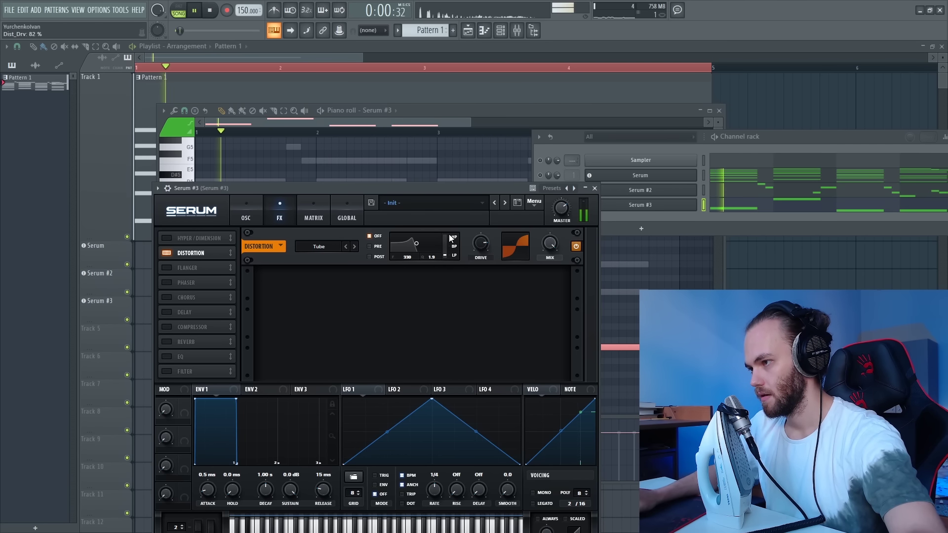
Step: Add a compressor to Serum #3 in multiband mode with the low band at about 179%
{"action": "left_click", "coordinate": [167, 327]}
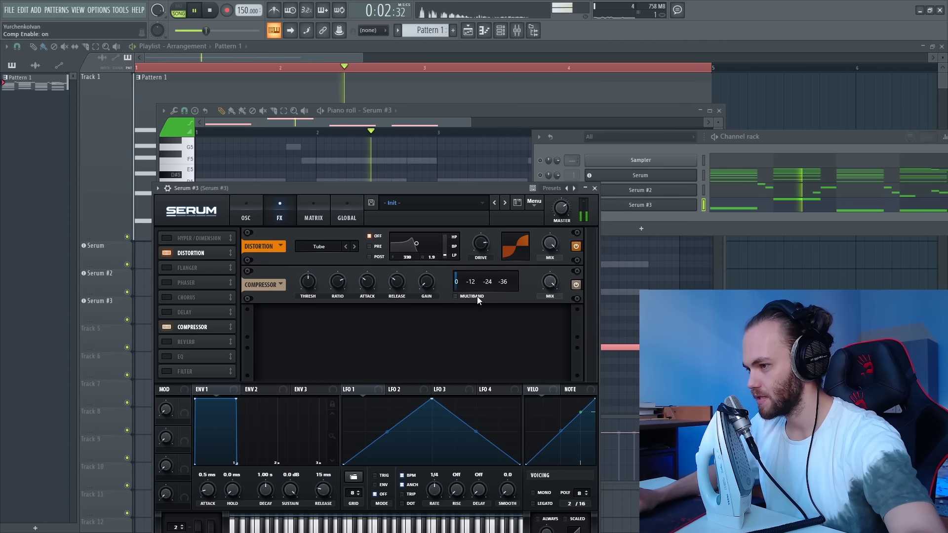
{"action": "left_click", "coordinate": [455, 297]}
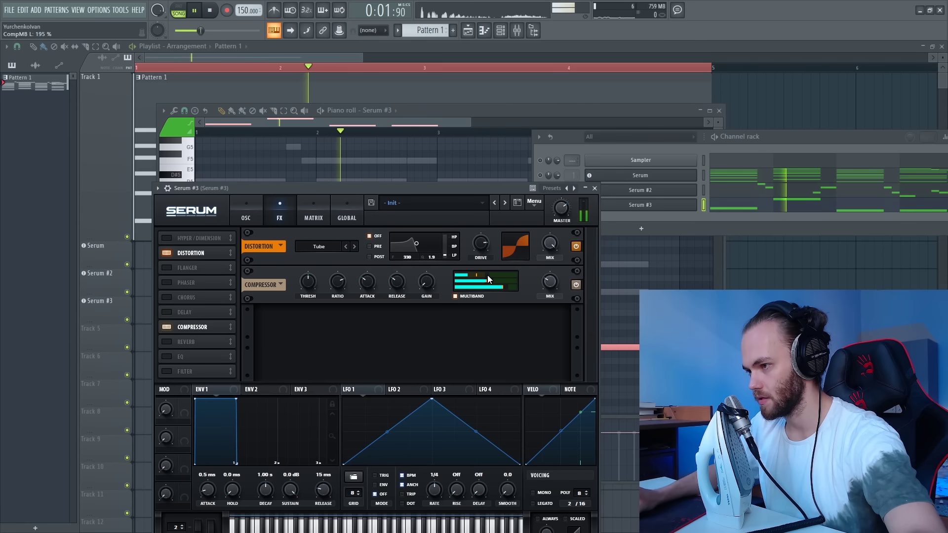
{"action": "left_click_drag", "start_coordinate": [501, 289], "coordinate": [505, 291]}
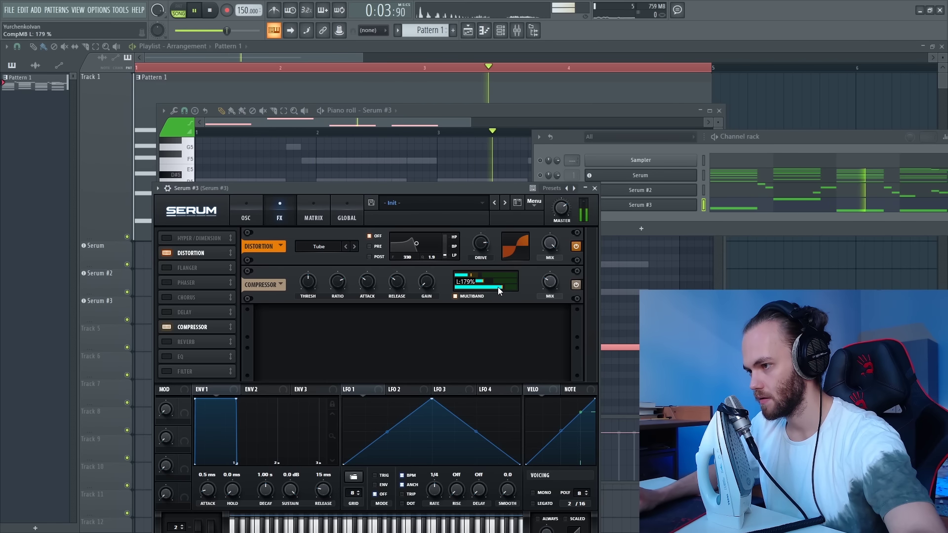
Step: Raise oscillator A's wavetable position for a slightly distorted sine, and close the Serum #3 window
{"action": "left_click", "coordinate": [245, 213]}
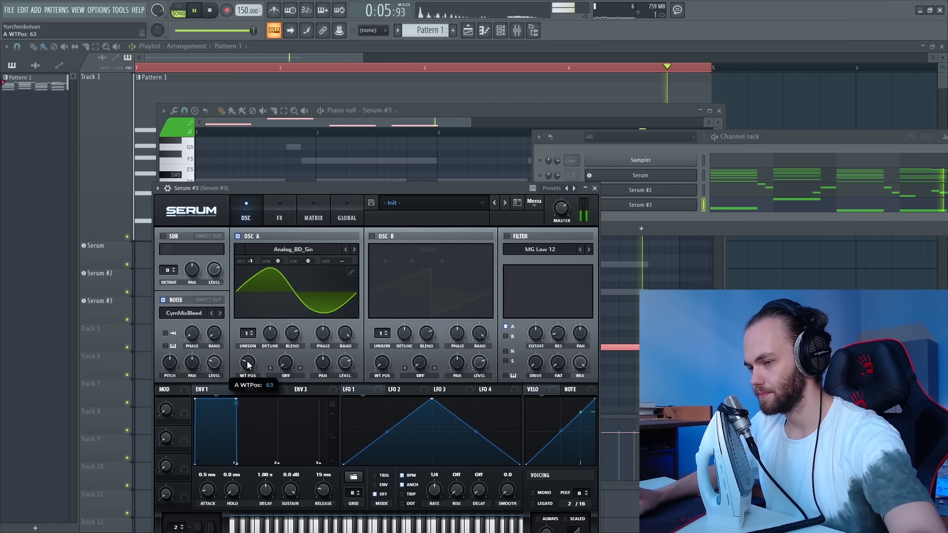
{"action": "left_click_drag", "start_coordinate": [255, 348], "coordinate": [267, 332]}
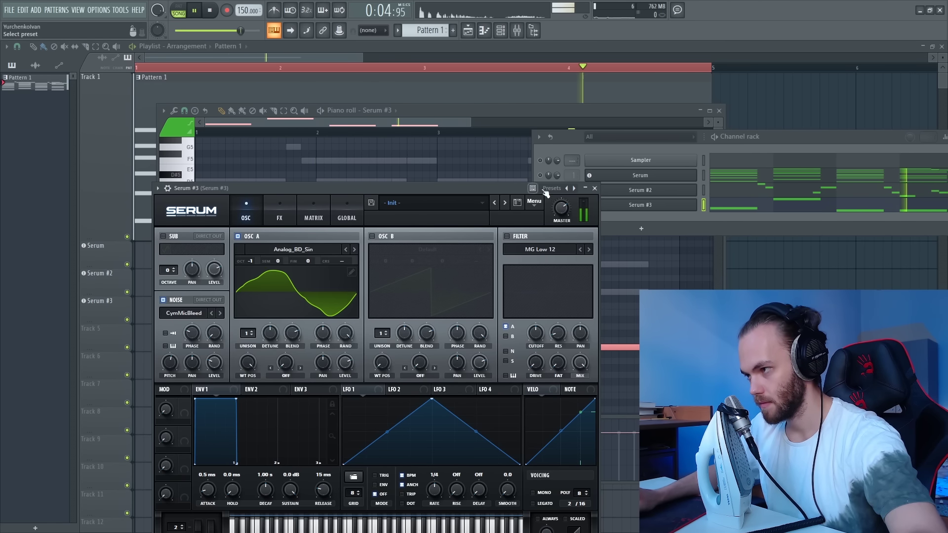
{"action": "left_click", "coordinate": [594, 188]}
Step: Turn off the solo on Serum #3 in the channel rack and close all open windows
{"action": "left_click", "coordinate": [517, 30]}
{"action": "key", "text": "space"}
{"action": "right_click", "coordinate": [249, 299]}
{"action": "key", "text": "Escape"}
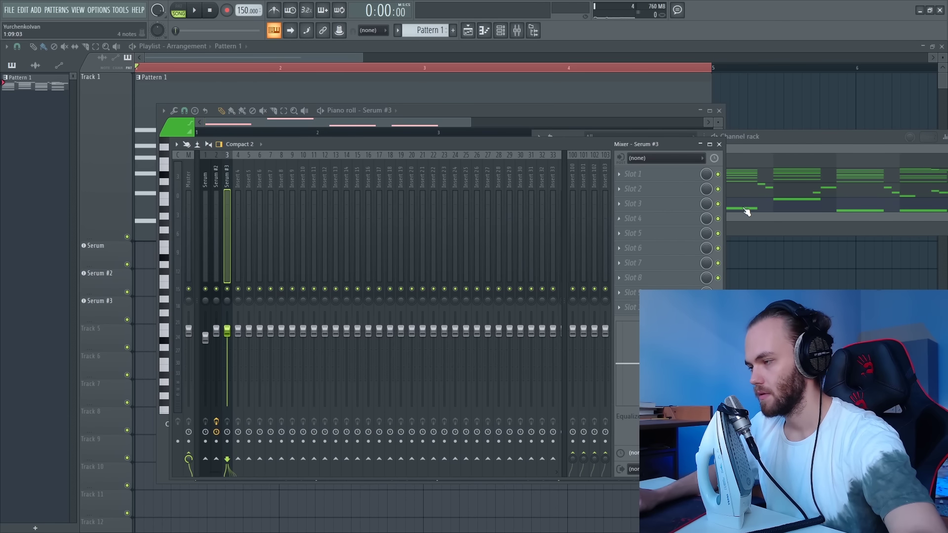
{"action": "key", "text": "F6"}
{"action": "right_click", "coordinate": [545, 212]}
{"action": "left_click", "coordinate": [570, 214]}
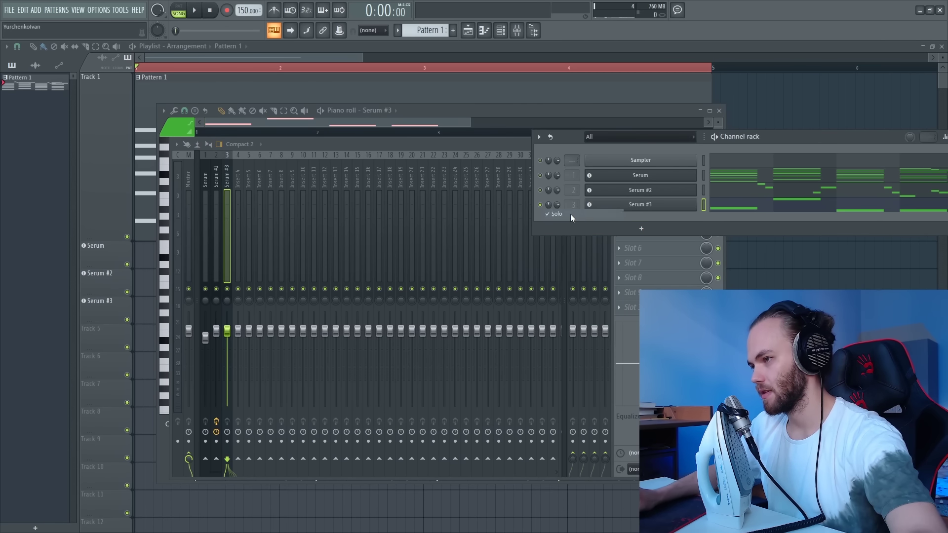
{"action": "key", "text": "F12"}
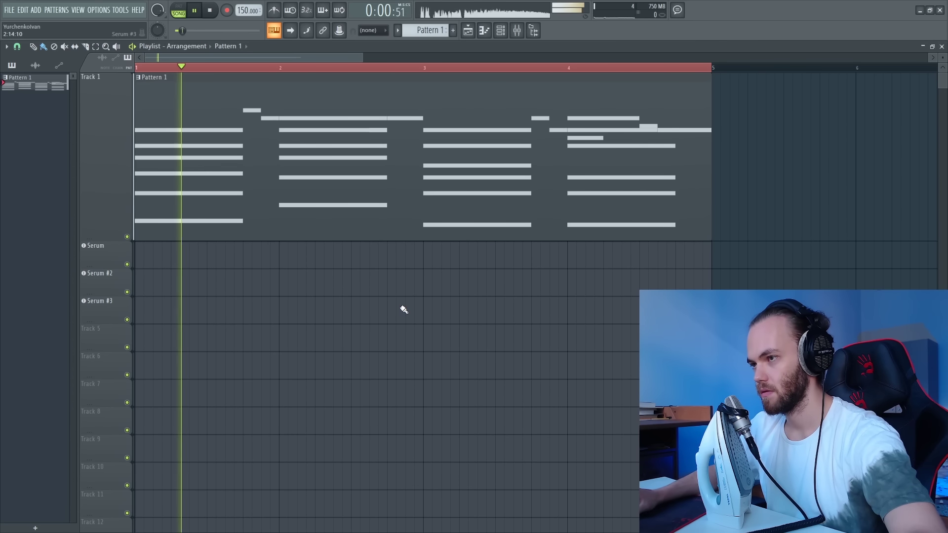
Step: Compare the mix with Serum #3 muted and unmuted, and raise its mixer fader slightly
{"action": "left_click", "coordinate": [516, 30]}
{"action": "left_click", "coordinate": [227, 289]}
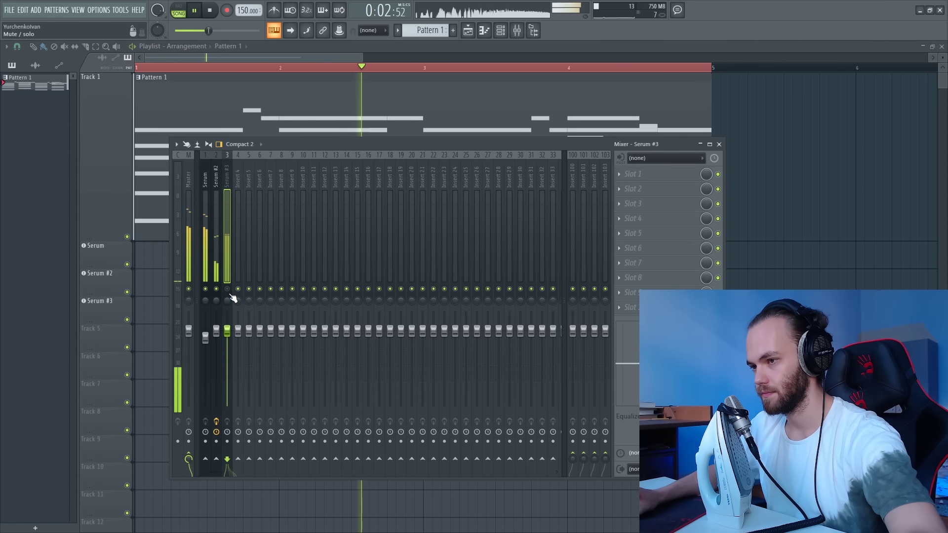
{"action": "left_click", "coordinate": [227, 290]}
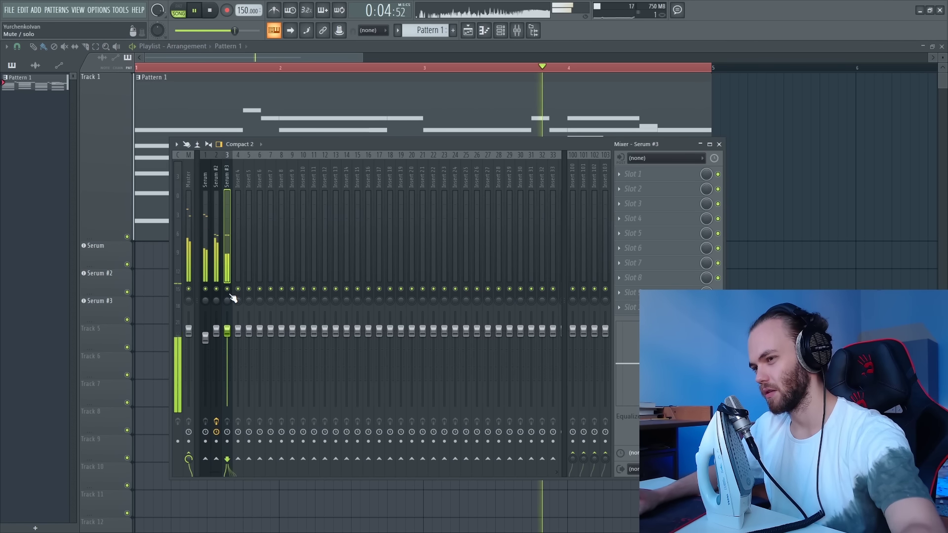
{"action": "left_click_drag", "start_coordinate": [238, 331], "coordinate": [235, 320]}
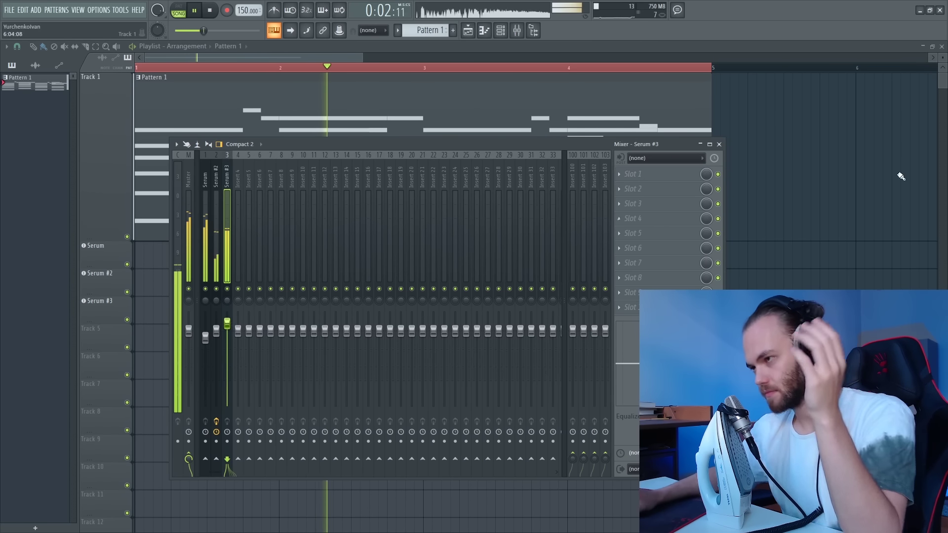
Step: Close the mixer, show the sample browser beside the playlist and collapse the 808s folder
{"action": "key", "text": "F9"}
{"action": "scroll", "coordinate": [321, 186], "scroll_direction": "down", "scroll_amount": 3}
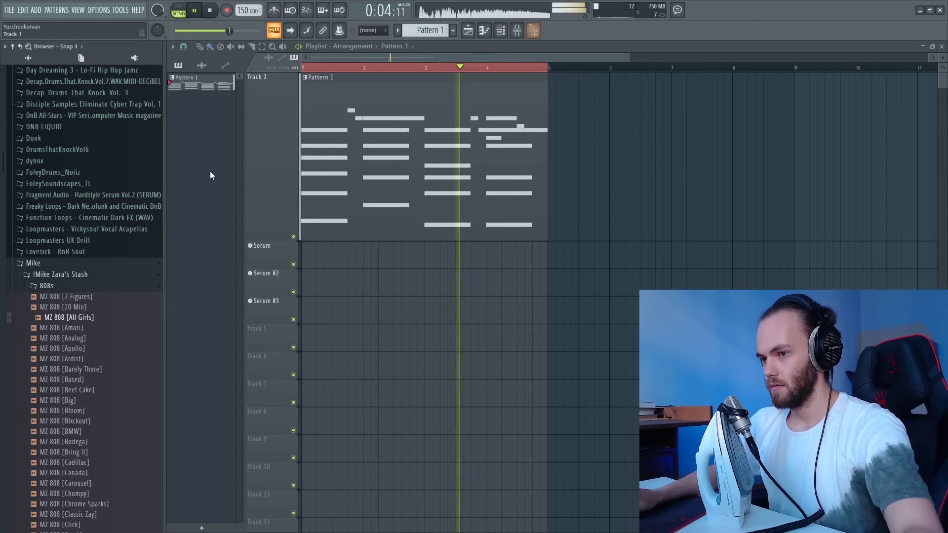
{"action": "key", "text": "alt+F8"}
{"action": "left_click", "coordinate": [71, 269]}
{"action": "left_click", "coordinate": [70, 269]}
{"action": "left_click", "coordinate": [74, 285]}
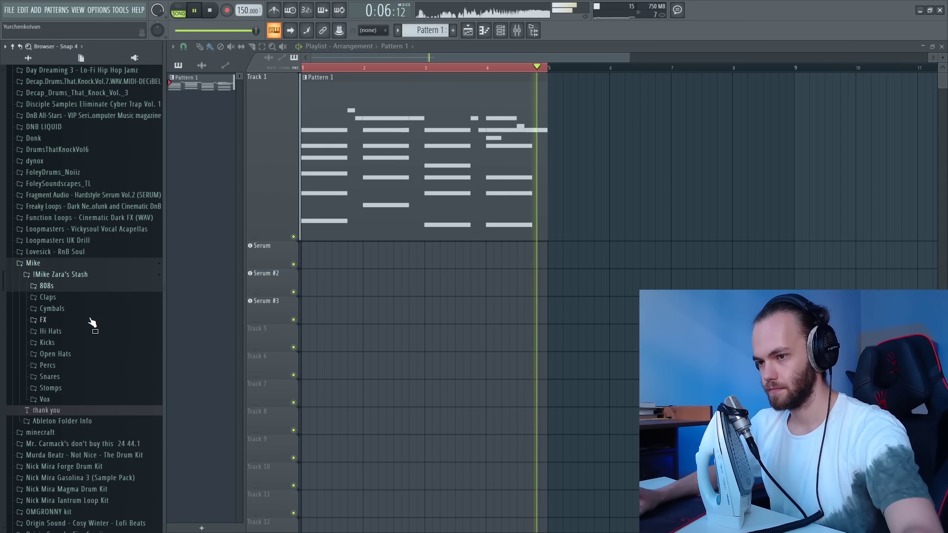
Step: Add the MZ Hi Hat [All Star] sample from the Hi Hats folder to the playlist as its own track
{"action": "left_click", "coordinate": [96, 331]}
{"action": "key", "text": "space"}
{"action": "left_click", "coordinate": [110, 364]}
{"action": "left_click_drag", "start_coordinate": [245, 275], "coordinate": [261, 335]}
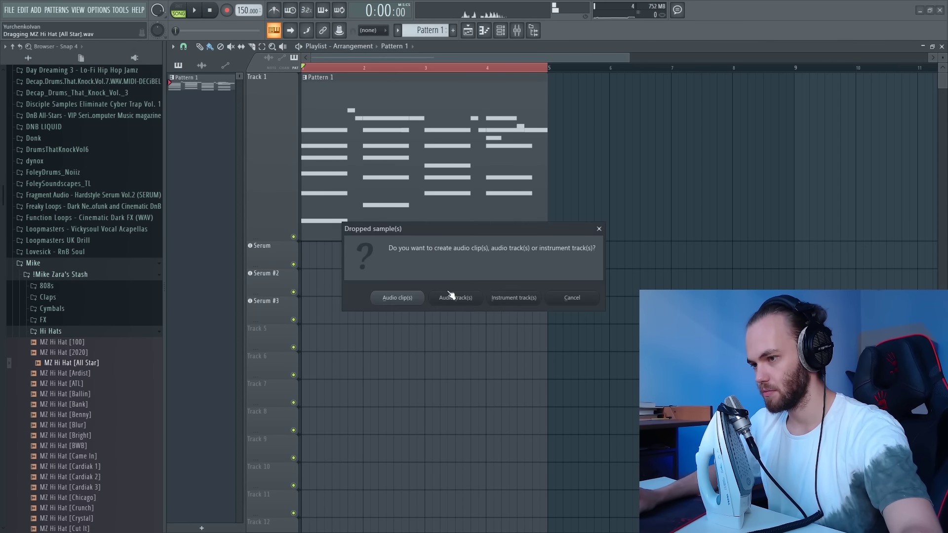
{"action": "left_click", "coordinate": [452, 296]}
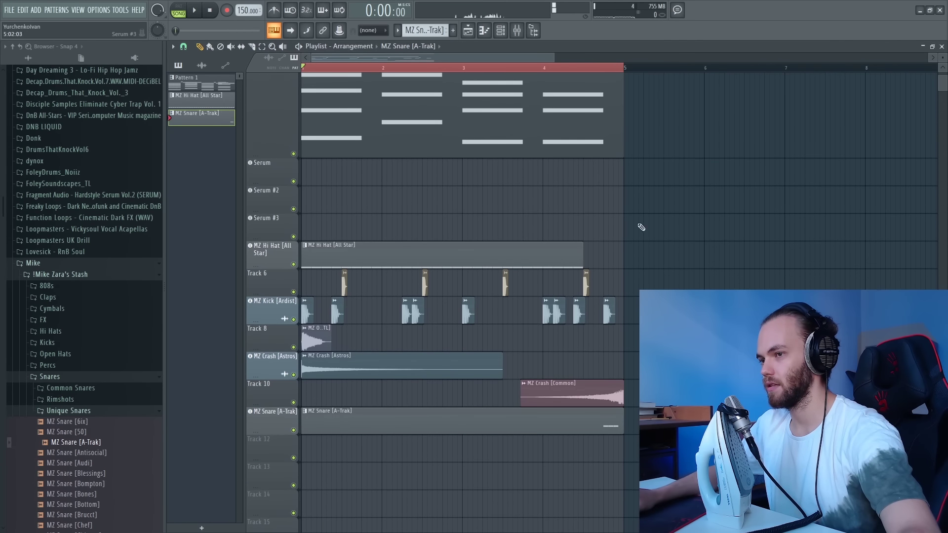
Step: Play the arrangement and duplicate all of its four-bar clips so that the copy starts at bar 5
{"action": "key", "text": "space"}
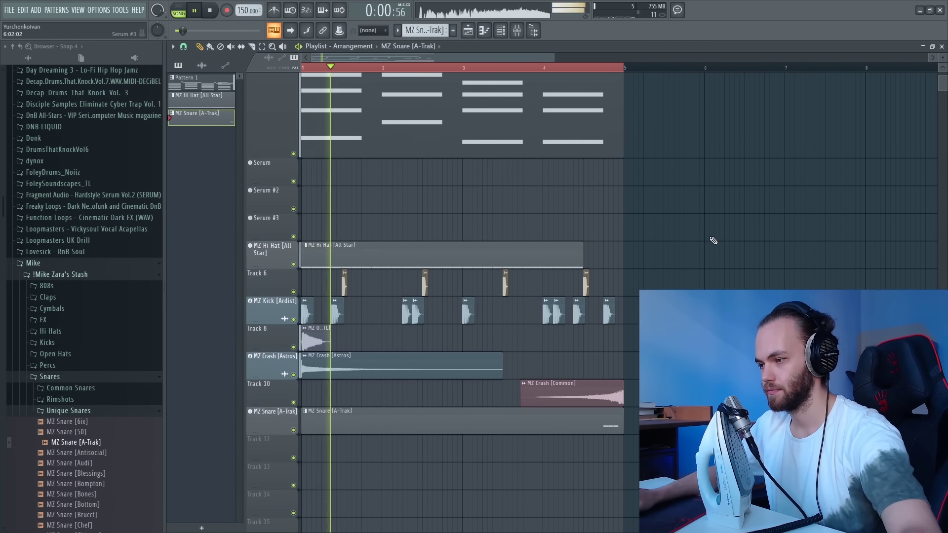
{"action": "scroll", "coordinate": [713, 240], "scroll_direction": "up", "scroll_amount": 3}
{"action": "key", "text": "ctrl+a"}
{"action": "key", "text": "ctrl+b"}
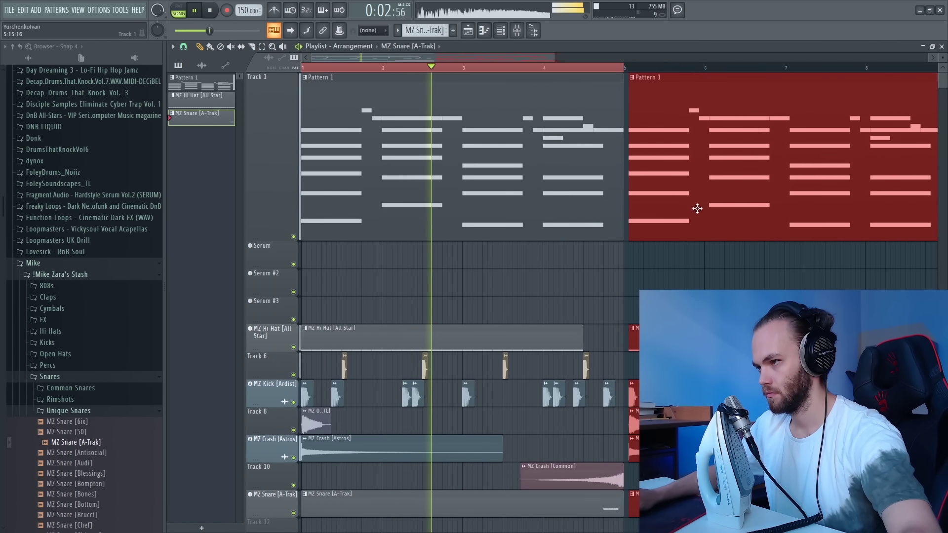
{"action": "scroll", "coordinate": [691, 211], "scroll_direction": "down", "scroll_amount": 2}
{"action": "key", "text": "ctrl+a"}
{"action": "left_click", "coordinate": [801, 217]}
{"action": "scroll", "coordinate": [802, 218], "scroll_direction": "down", "scroll_amount": 3}
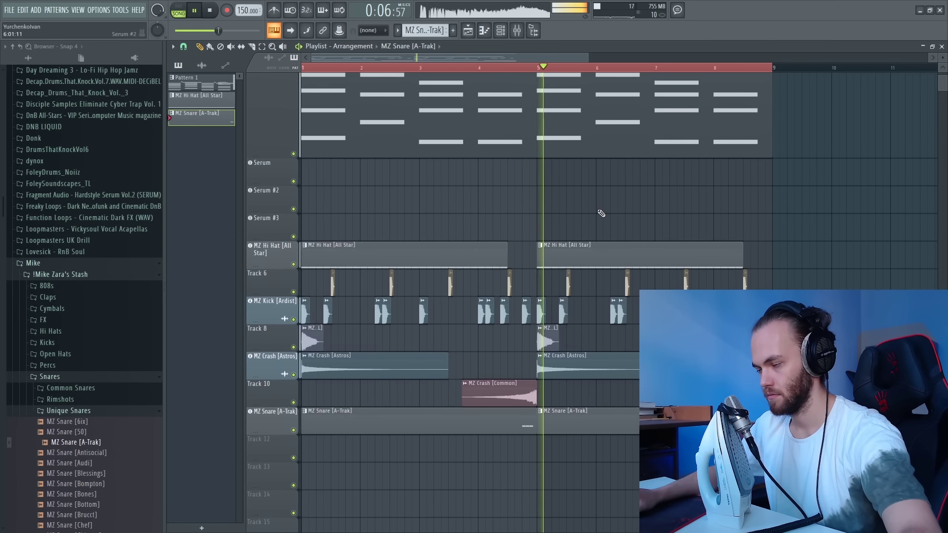
Step: Examine the channel settings of the MZ Crash [Astros] sample, close them and stop playback
{"action": "double_click", "coordinate": [375, 367]}
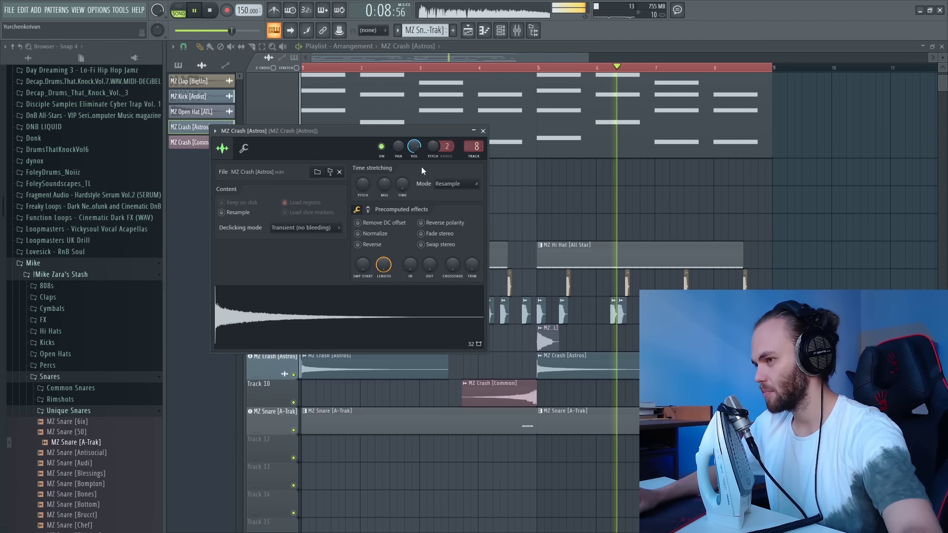
{"action": "left_click", "coordinate": [482, 131]}
{"action": "scroll", "coordinate": [857, 206], "scroll_direction": "up", "scroll_amount": 3}
{"action": "key", "text": "space"}
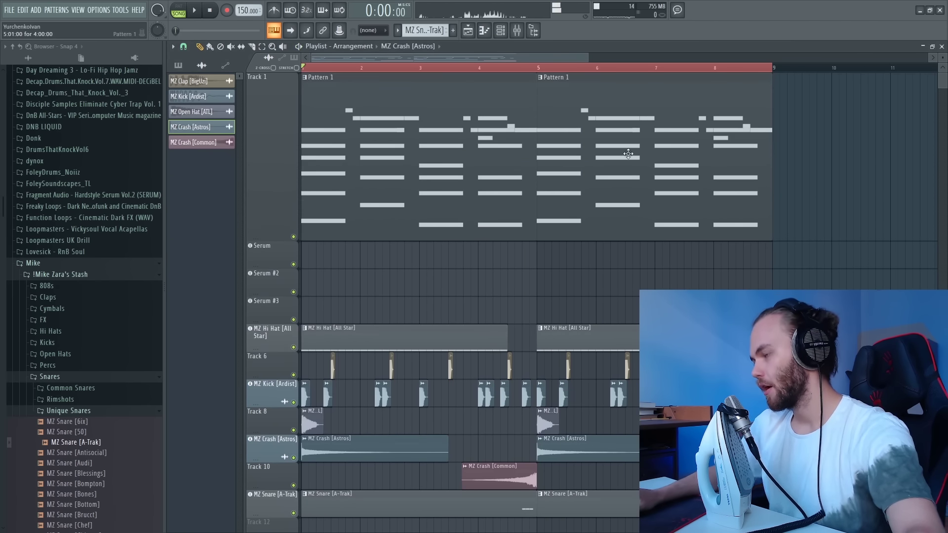
Step: Duplicate the whole eight-bar arrangement and align the copy to start at bar 9
{"action": "scroll", "coordinate": [421, 273], "scroll_direction": "down", "scroll_amount": 3}
{"action": "key", "text": "ctrl+a"}
{"action": "key", "text": "ctrl+b"}
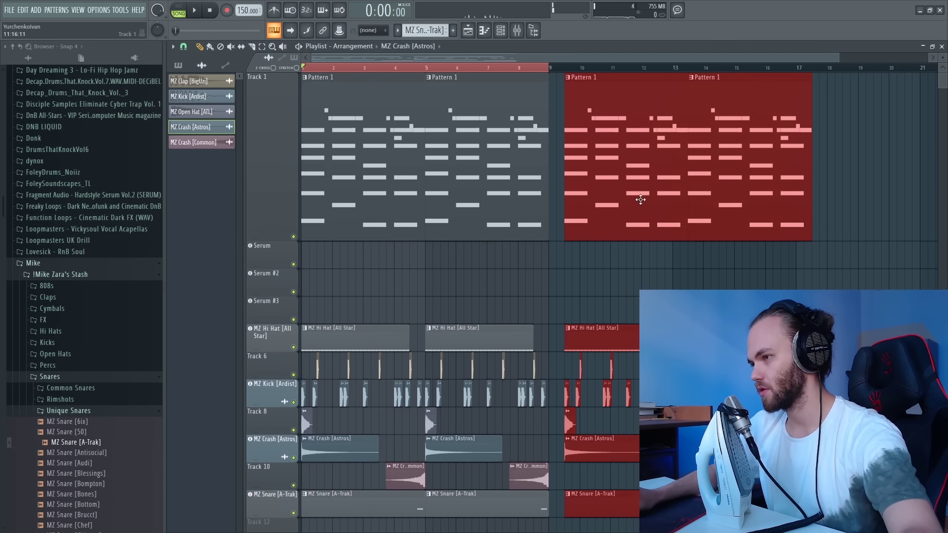
{"action": "left_click_drag", "start_coordinate": [640, 199], "coordinate": [625, 199]}
{"action": "scroll", "coordinate": [800, 75], "scroll_direction": "up", "scroll_amount": 3}
{"action": "left_click", "coordinate": [675, 138]}
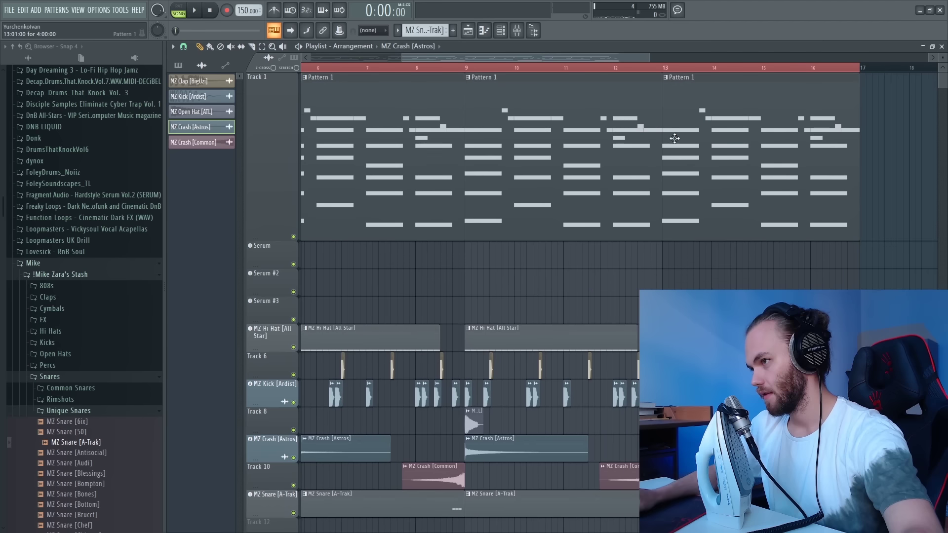
Step: Make the Pattern 1 clip at bar 9 unique and open its Serum notes in the piano roll
{"action": "left_click", "coordinate": [466, 77]}
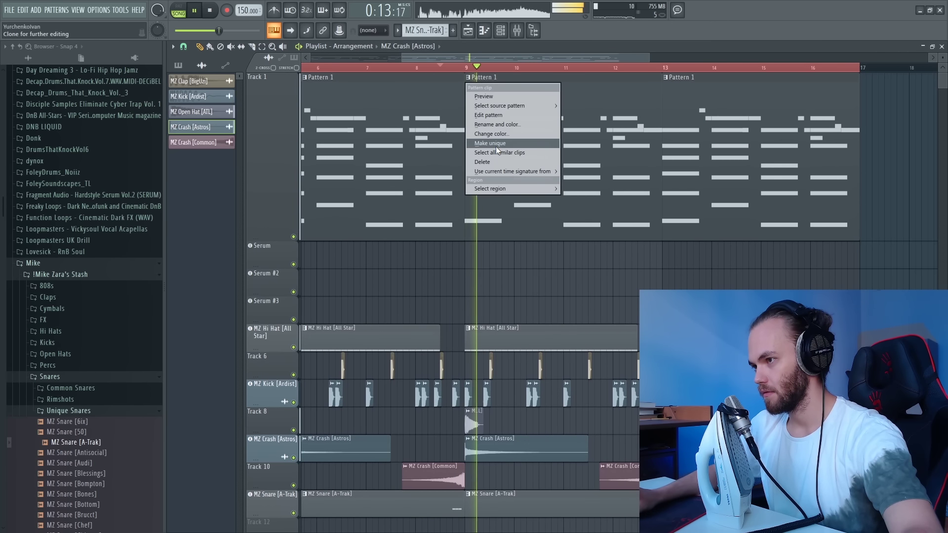
{"action": "left_click", "coordinate": [524, 120]}
{"action": "double_click", "coordinate": [524, 120]}
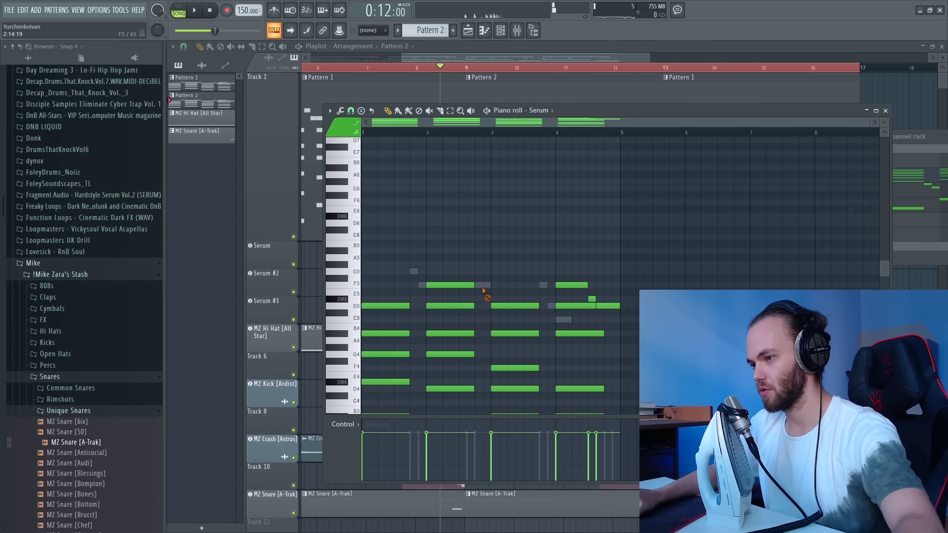
Step: Clear the lead notes from Pattern 2 and replace the Pattern 1 clip at bar 13 with Pattern 2
{"action": "double_click", "coordinate": [484, 286]}
{"action": "key", "text": "F7"}
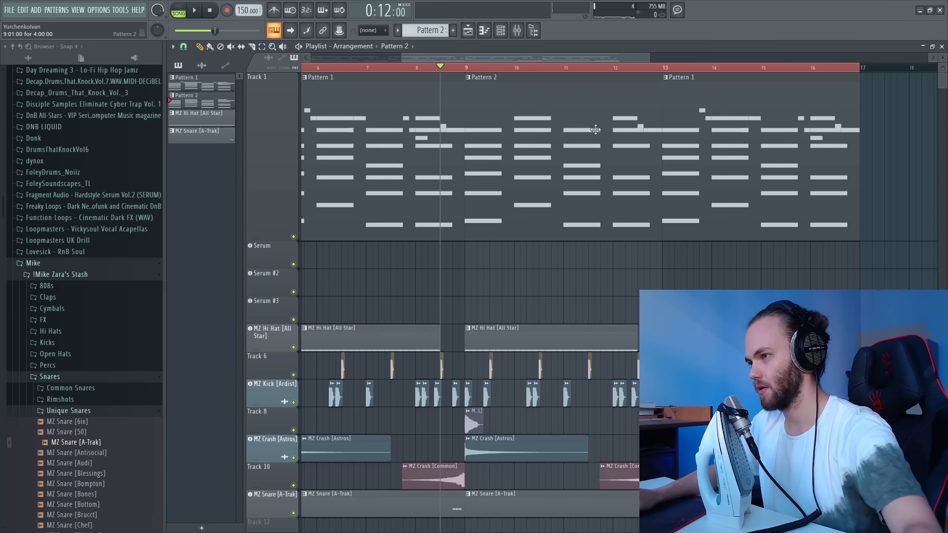
{"action": "left_click_drag", "start_coordinate": [504, 148], "coordinate": [662, 176]}
{"action": "key", "text": "space"}
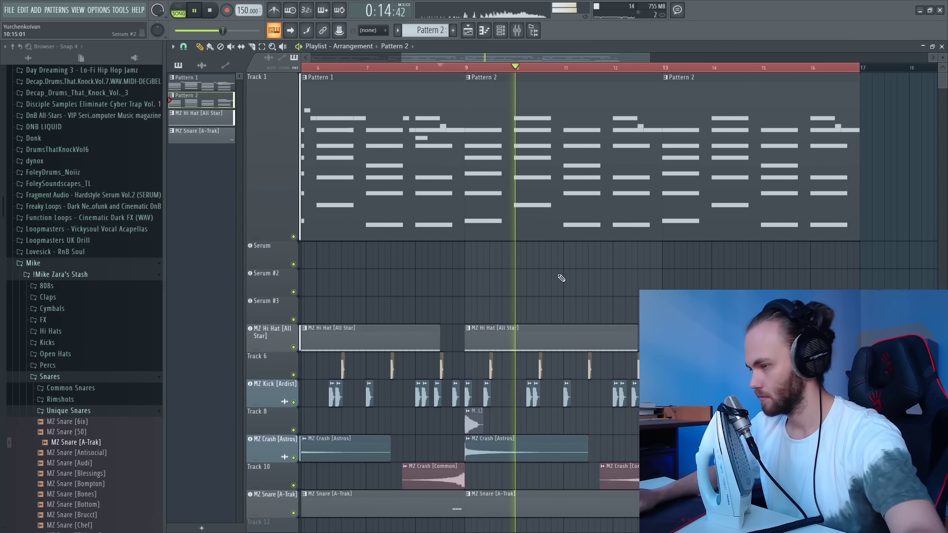
Step: Duplicate bars 9 to 16 of the arrangement and align the copy to start at bar 17
{"action": "scroll", "coordinate": [559, 279], "scroll_direction": "down", "scroll_amount": 2}
{"action": "scroll", "coordinate": [553, 296], "scroll_direction": "up", "scroll_amount": 2, "text": "ctrl"}
{"action": "scroll", "coordinate": [551, 301], "scroll_direction": "up", "scroll_amount": 2}
{"action": "scroll", "coordinate": [567, 296], "scroll_direction": "down", "scroll_amount": 2, "text": "ctrl"}
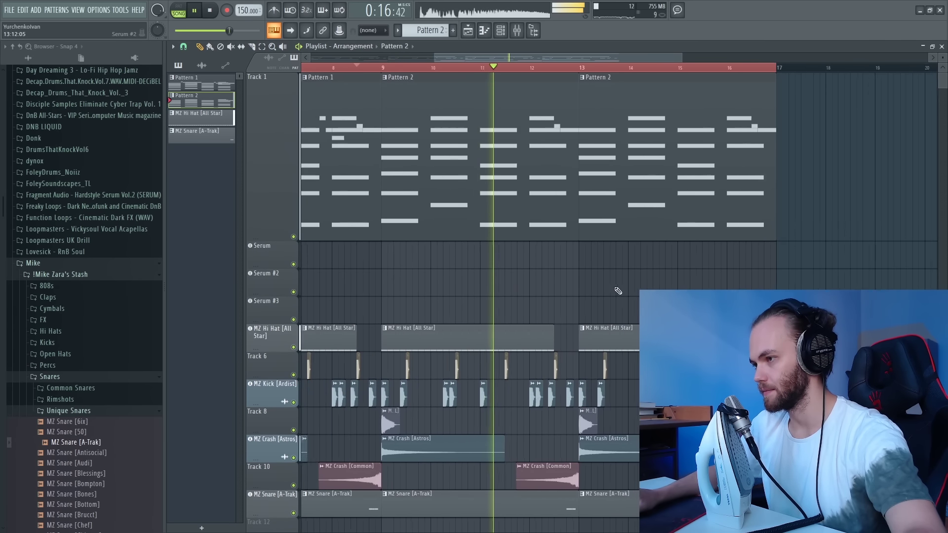
{"action": "scroll", "coordinate": [572, 294], "scroll_direction": "down", "scroll_amount": 1, "text": "ctrl"}
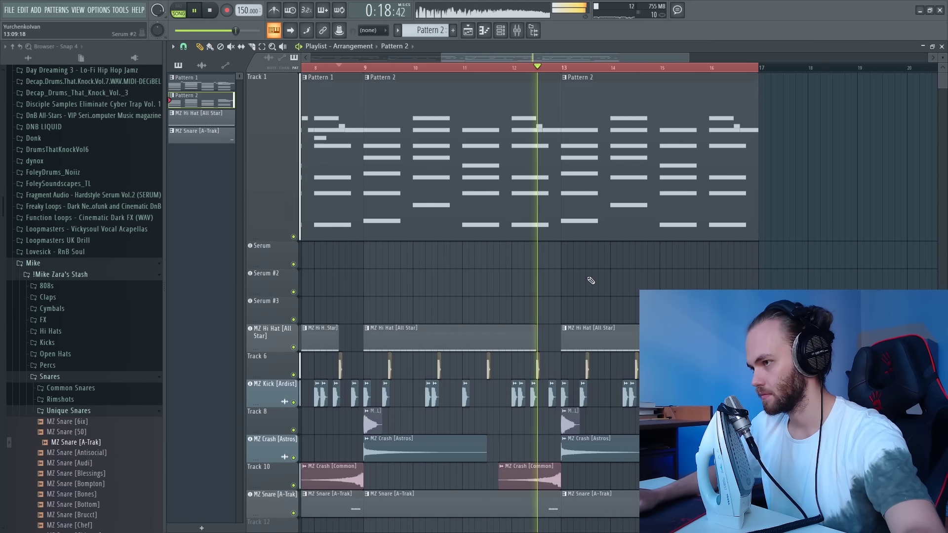
{"action": "scroll", "coordinate": [590, 281], "scroll_direction": "down", "scroll_amount": 2, "text": "ctrl"}
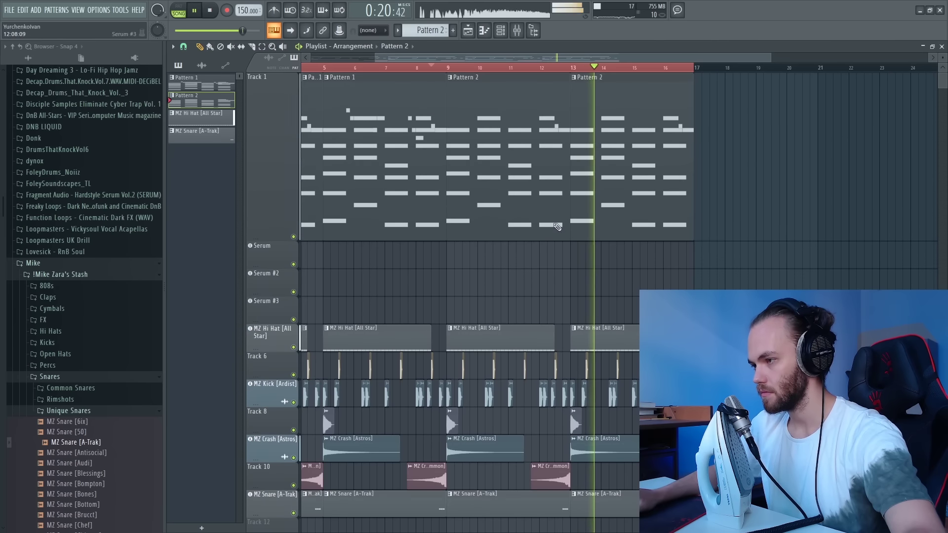
{"action": "left_click_drag", "start_coordinate": [500, 68], "coordinate": [698, 67]}
{"action": "key", "text": "ctrl+b"}
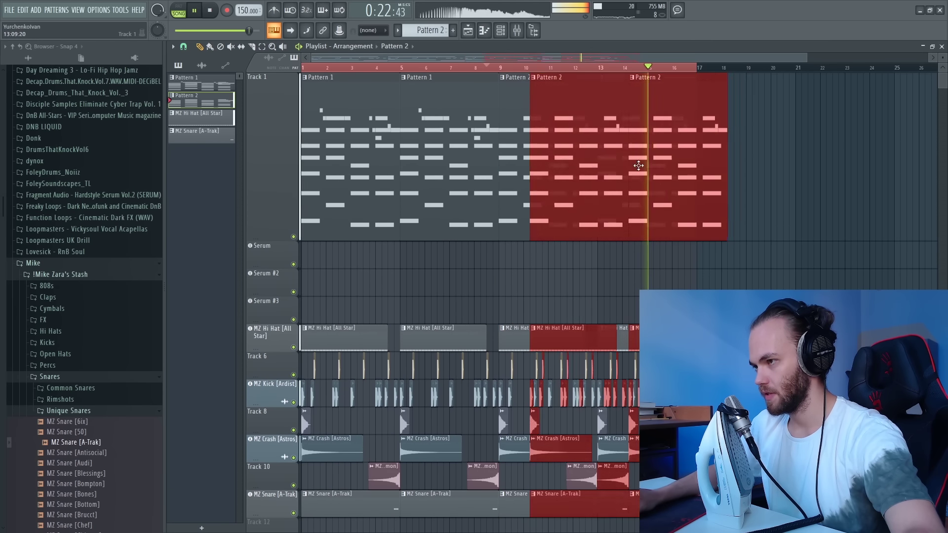
{"action": "key", "text": "ctrl+a"}
{"action": "left_click", "coordinate": [894, 71]}
{"action": "scroll", "coordinate": [691, 148], "scroll_direction": "up", "scroll_amount": 2, "text": "ctrl"}
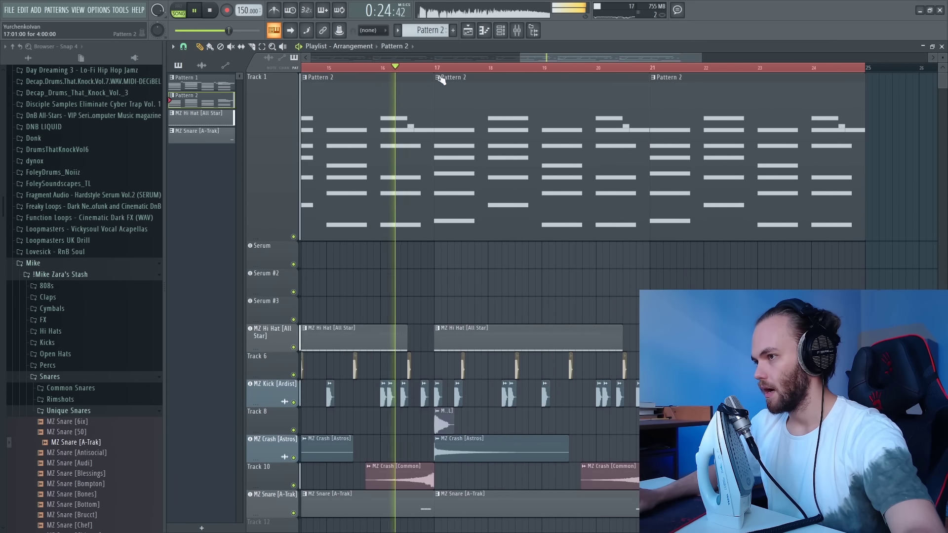
Step: Check the channel levels in the mixer, close it and stop playback
{"action": "key", "text": "F9"}
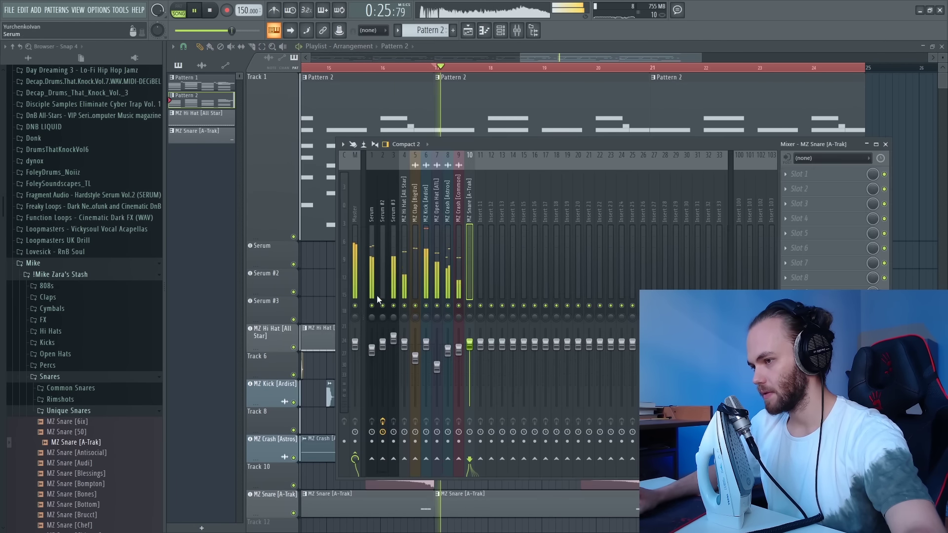
{"action": "key", "text": "F9"}
{"action": "key", "text": "space"}
Step: Render Pattern 1 to an audio clip on Track 1 and time-stretch it to four bars in Resample mode
{"action": "left_click", "coordinate": [427, 30]}
{"action": "left_click", "coordinate": [551, 212]}
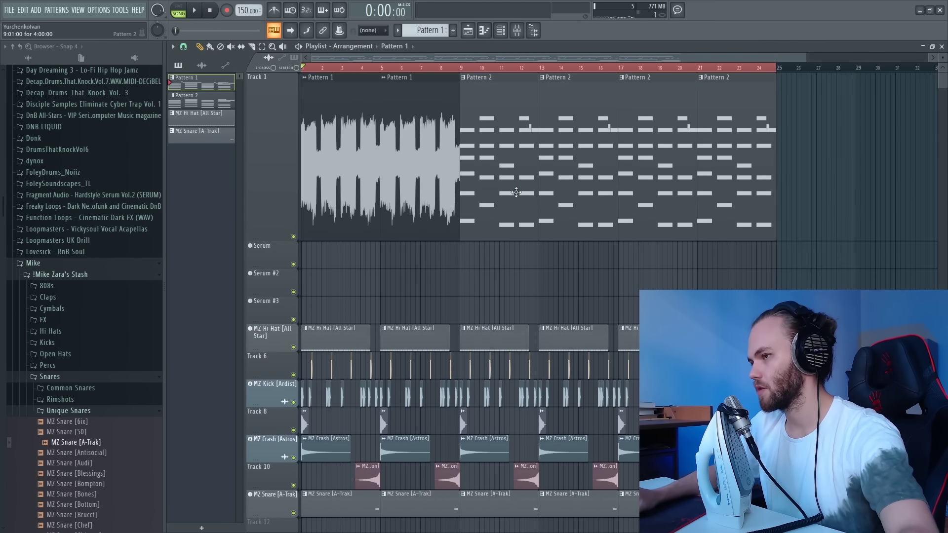
{"action": "double_click", "coordinate": [504, 217]}
{"action": "left_click_drag", "start_coordinate": [440, 223], "coordinate": [440, 217]}
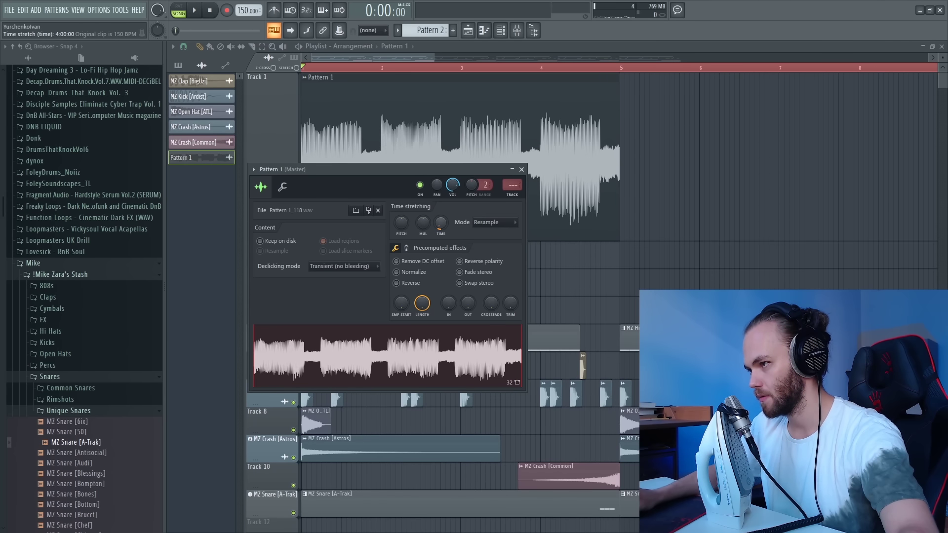
{"action": "key", "text": "Escape"}
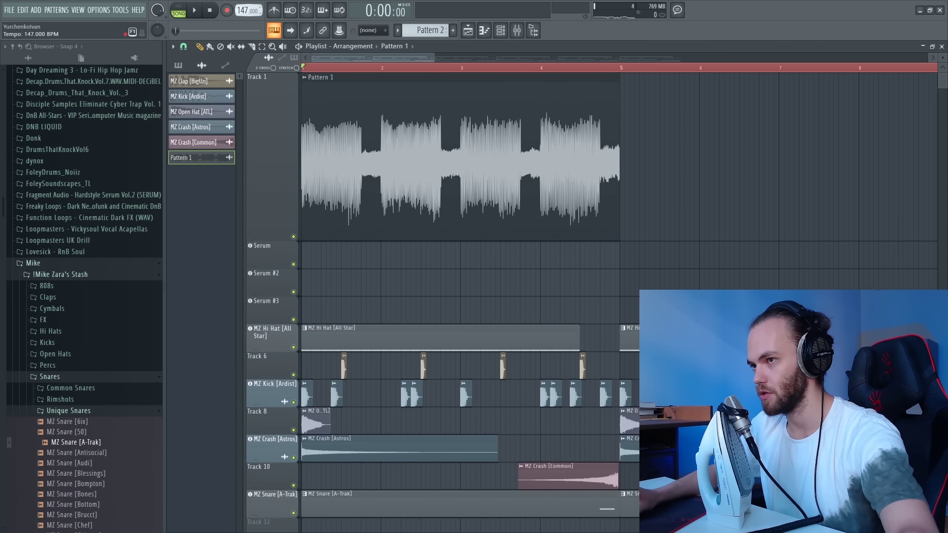
Step: Try the arrangement with the stretched Pattern 1 audio clip at 140 BPM and stop playback
{"action": "scroll", "coordinate": [578, 209], "scroll_direction": "down", "scroll_amount": 3}
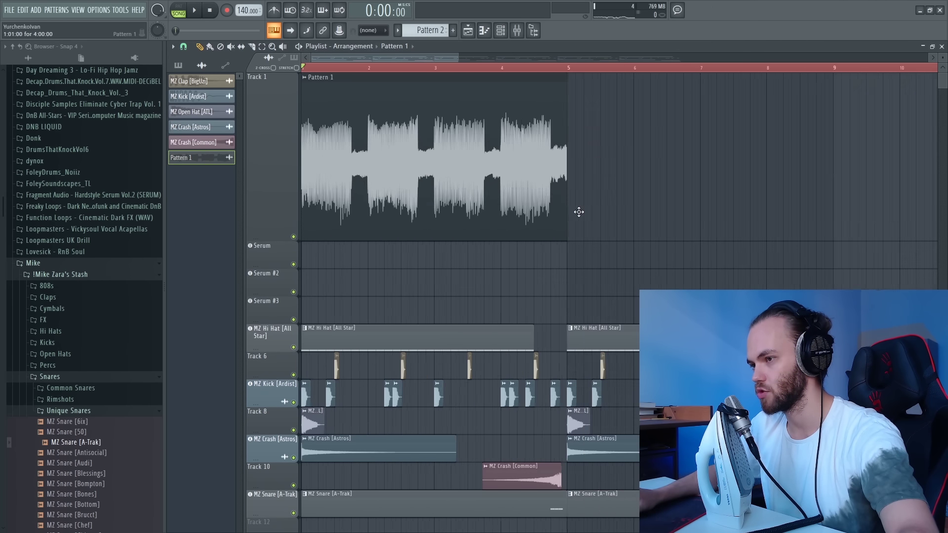
{"action": "key", "text": "space"}
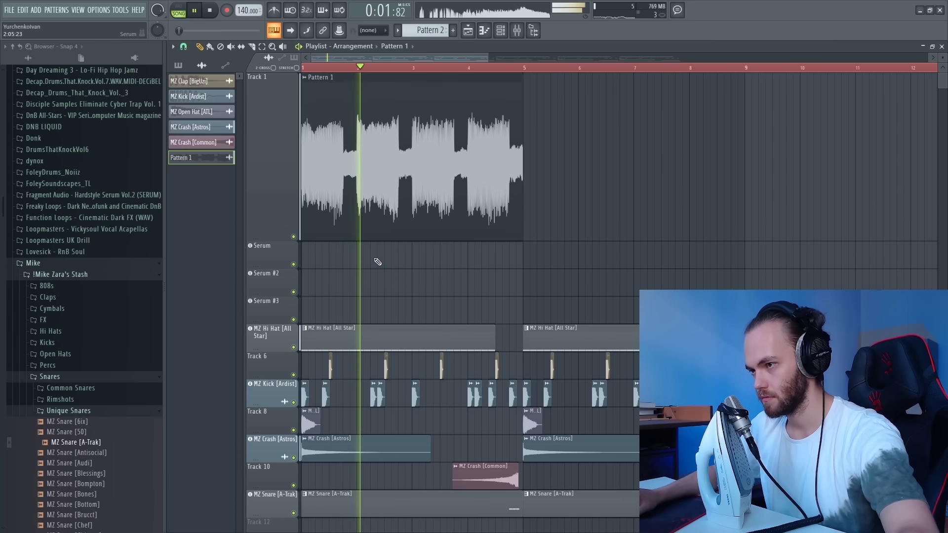
{"action": "double_click", "coordinate": [494, 218]}
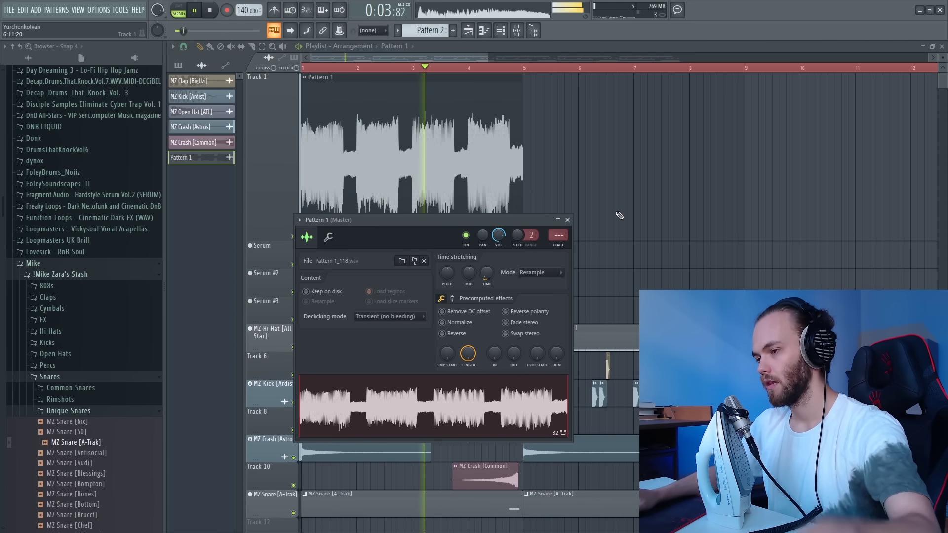
{"action": "key", "text": "space"}
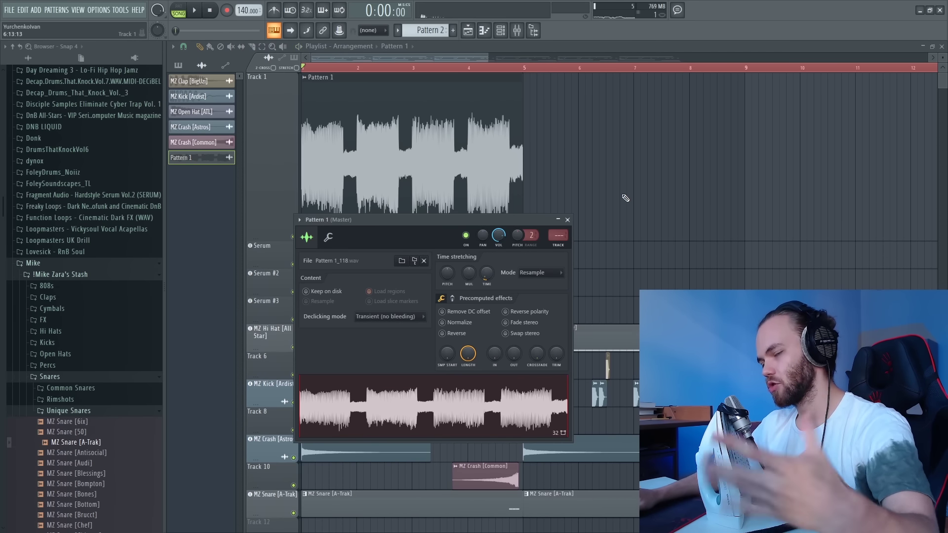
{"action": "key", "text": "Escape"}
Step: Restore the 150 BPM tempo, replace the Pattern 1 audio clip with the note pattern at bar 1 and open its notes
{"action": "right_click", "coordinate": [395, 148]}
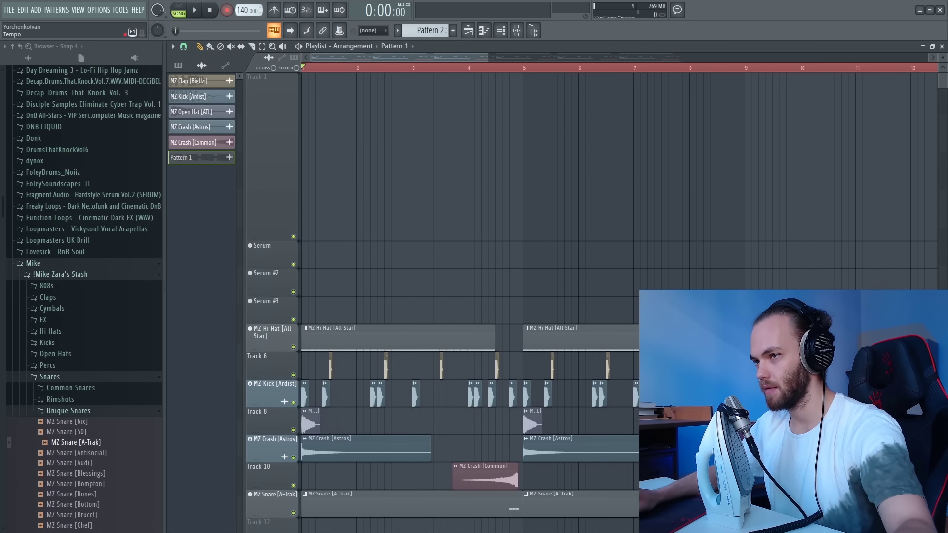
{"action": "left_click", "coordinate": [186, 66]}
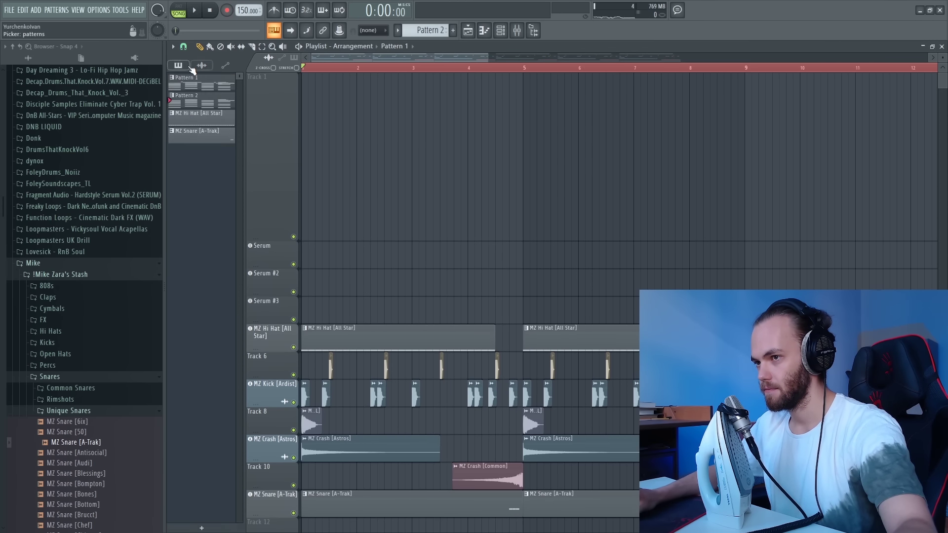
{"action": "left_click", "coordinate": [379, 130]}
{"action": "double_click", "coordinate": [378, 130]}
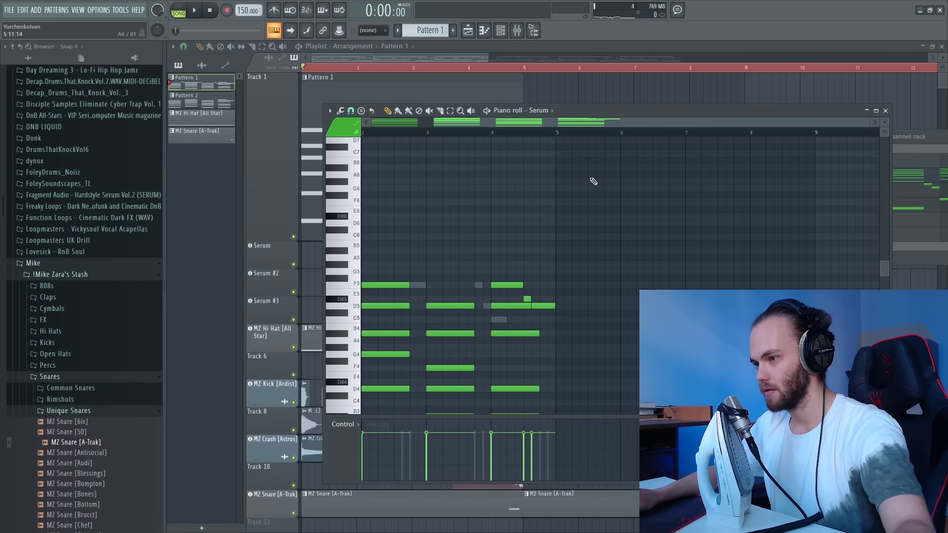
Step: On the Serum #2 mixer track, set ValhallaVintageVerb's mix to 18.4% and decay to 2.72 s during playback
{"action": "left_click", "coordinate": [517, 30]}
{"action": "key", "text": "space"}
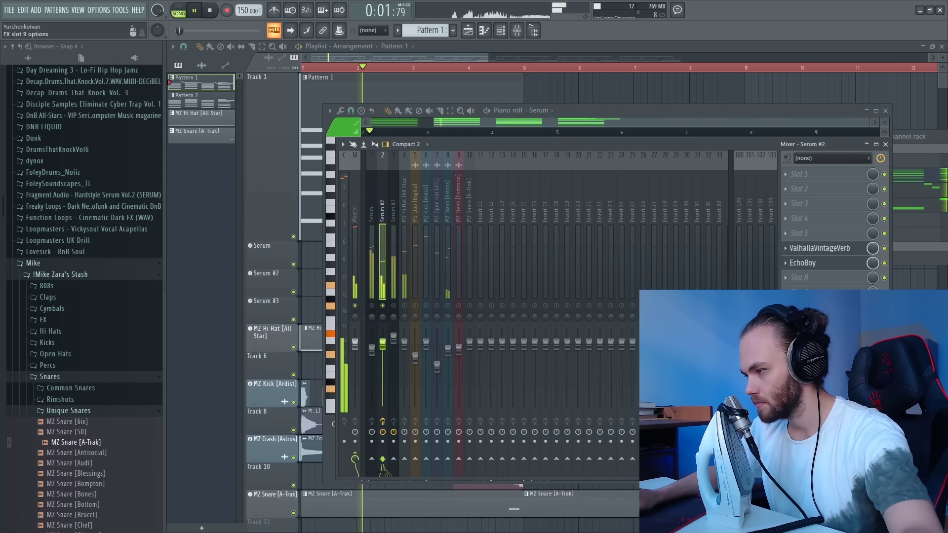
{"action": "left_click", "coordinate": [847, 253]}
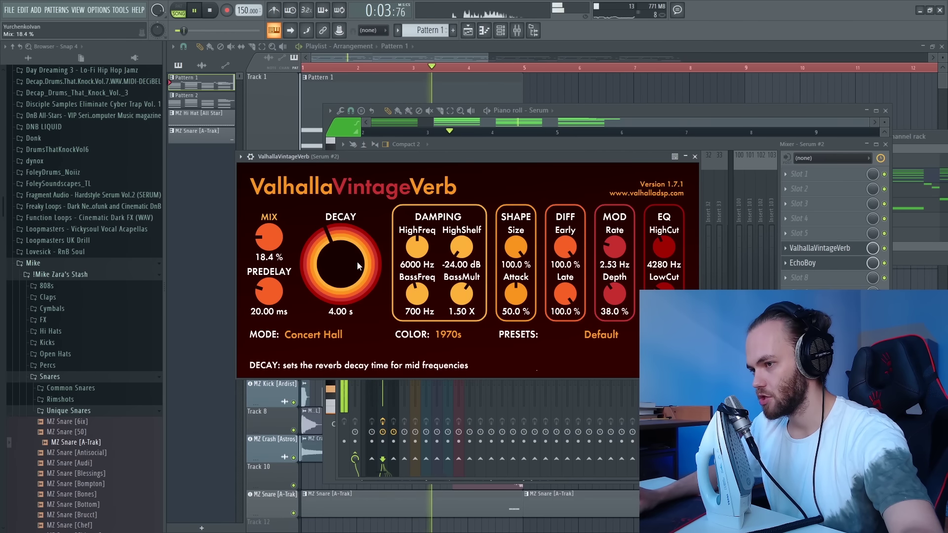
{"action": "scroll", "coordinate": [273, 241], "scroll_direction": "down", "scroll_amount": 4}
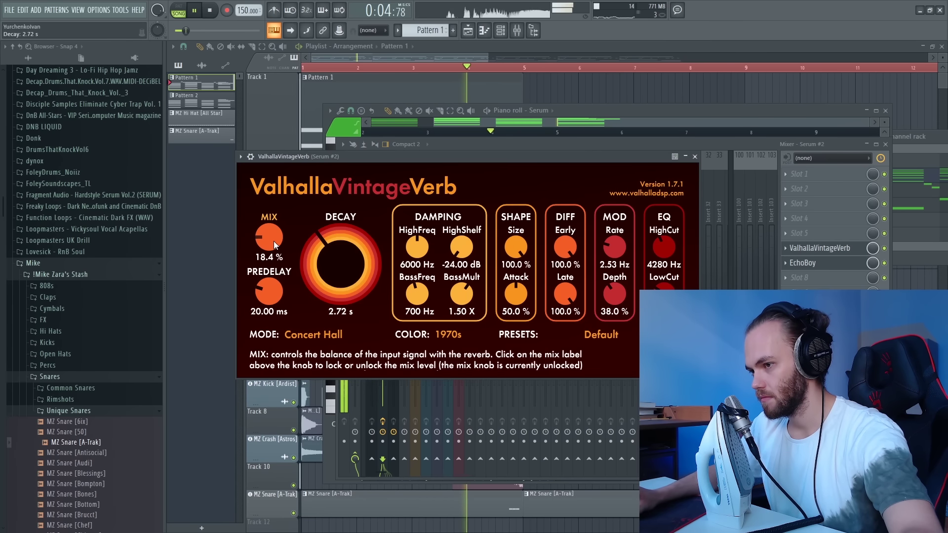
{"action": "left_click", "coordinate": [693, 157]}
Step: Open the Serum #2 synth and enable its Chorus and Hyper/Dimension effects while auditioning the sound
{"action": "left_click", "coordinate": [501, 31]}
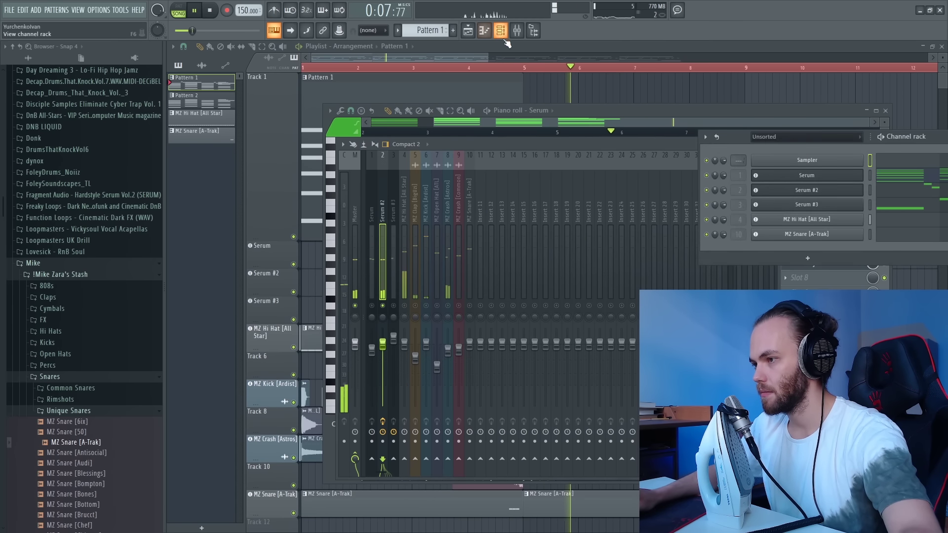
{"action": "key", "text": "space"}
{"action": "left_click", "coordinate": [843, 192]}
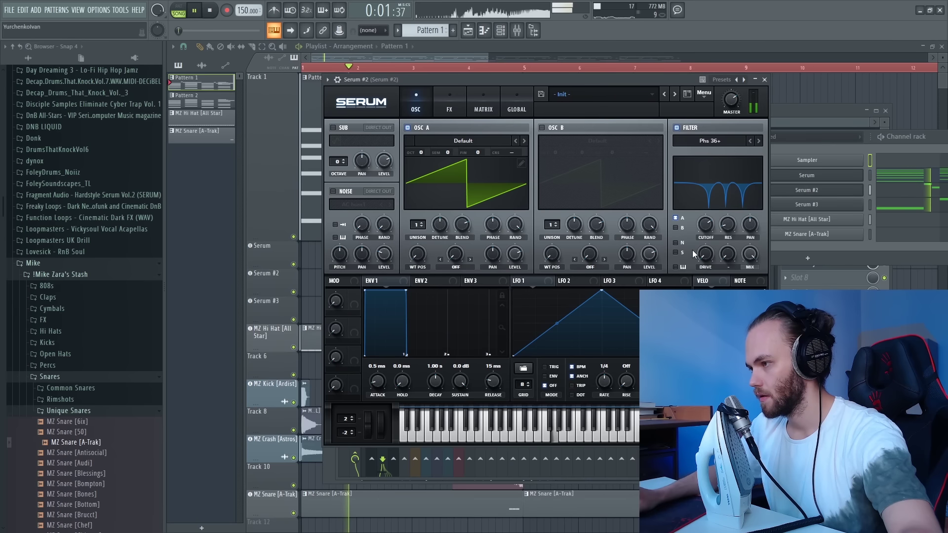
{"action": "key", "text": "space"}
{"action": "left_click", "coordinate": [444, 101]}
{"action": "left_click", "coordinate": [336, 188]}
{"action": "key", "text": "space"}
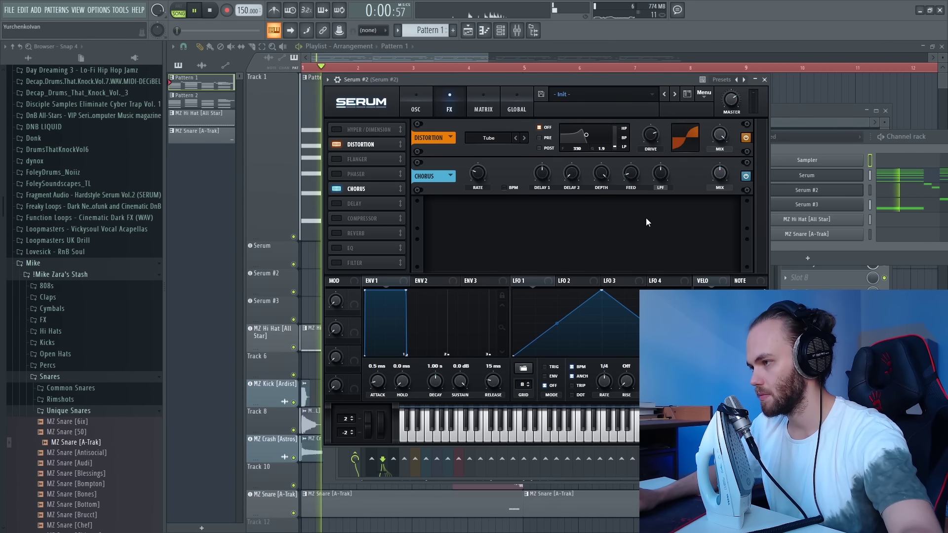
{"action": "left_click", "coordinate": [336, 129]}
Step: Lower the Serum #2 filter cutoff and modulate it by 23 with Env 2, using 2.77 s decay and 0% sustain
{"action": "left_click", "coordinate": [415, 101]}
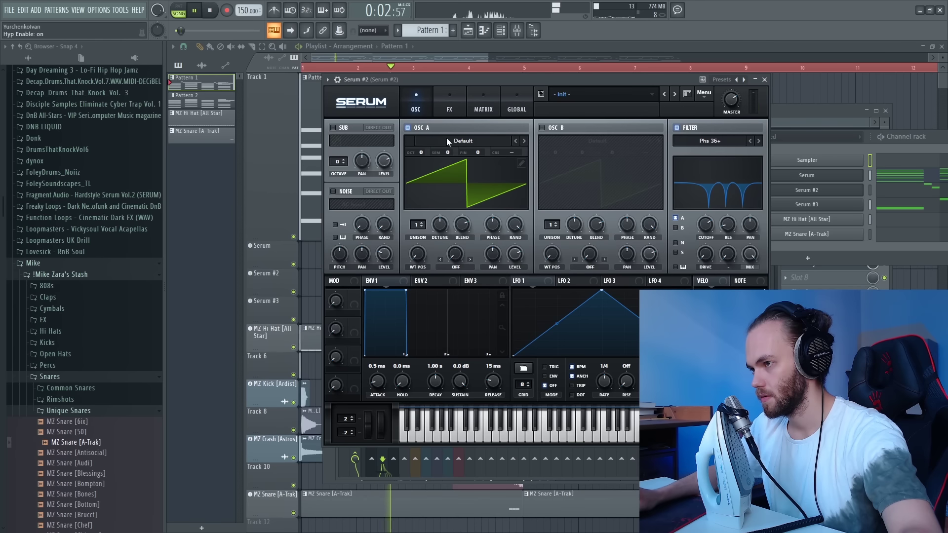
{"action": "left_click_drag", "start_coordinate": [709, 226], "coordinate": [706, 245]}
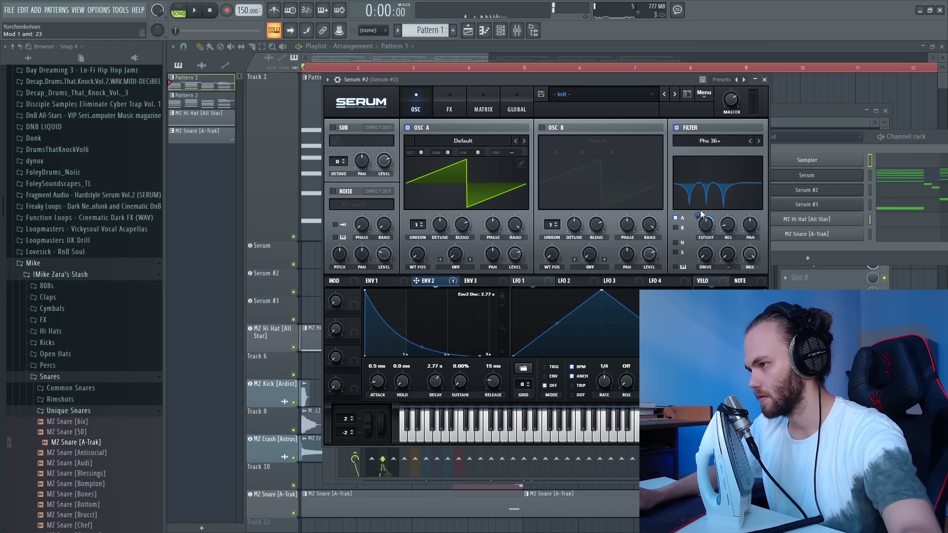
{"action": "key", "text": "space"}
{"action": "left_click_drag", "start_coordinate": [703, 226], "coordinate": [700, 248]}
{"action": "left_click", "coordinate": [764, 79]}
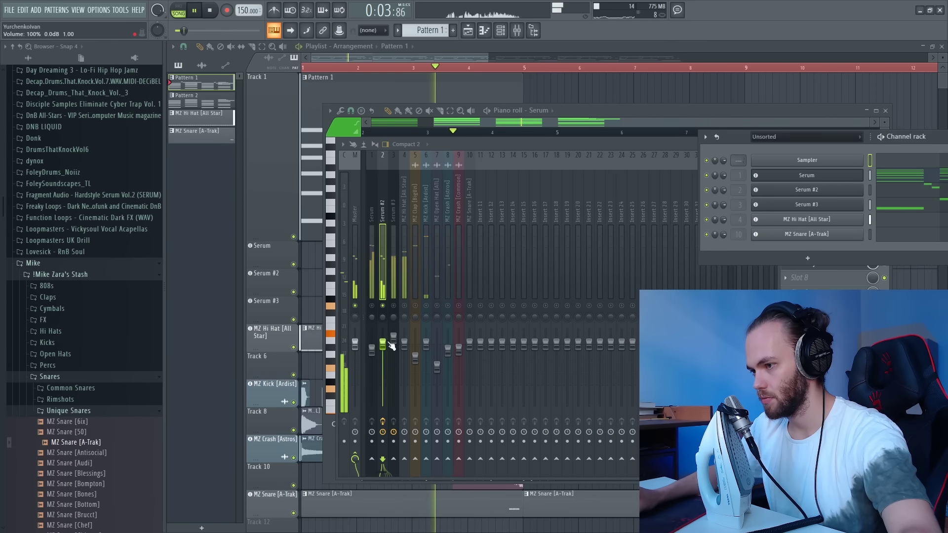
Step: Lower the Serum #2 mixer volume slightly, return to the playlist and stop playback
{"action": "left_click_drag", "start_coordinate": [385, 344], "coordinate": [383, 346]}
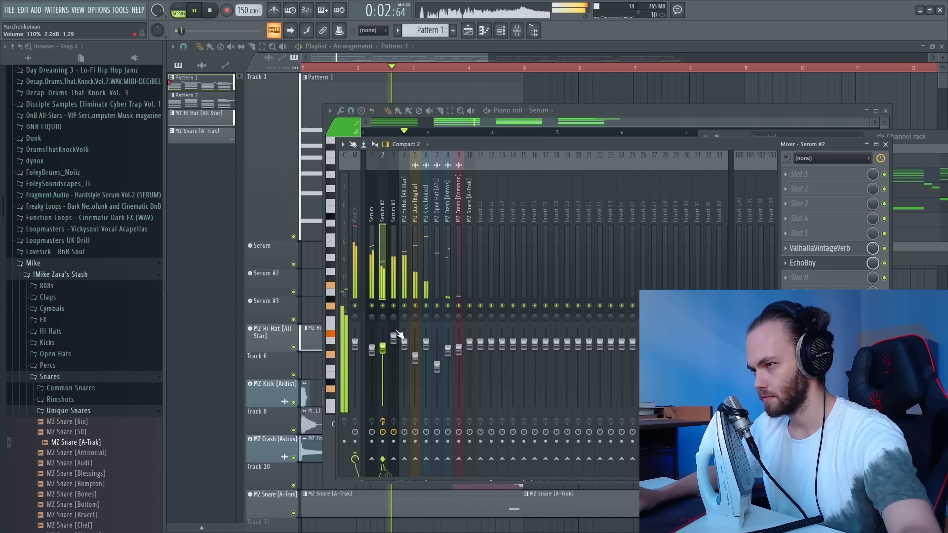
{"action": "left_click", "coordinate": [476, 44]}
{"action": "key", "text": "space"}
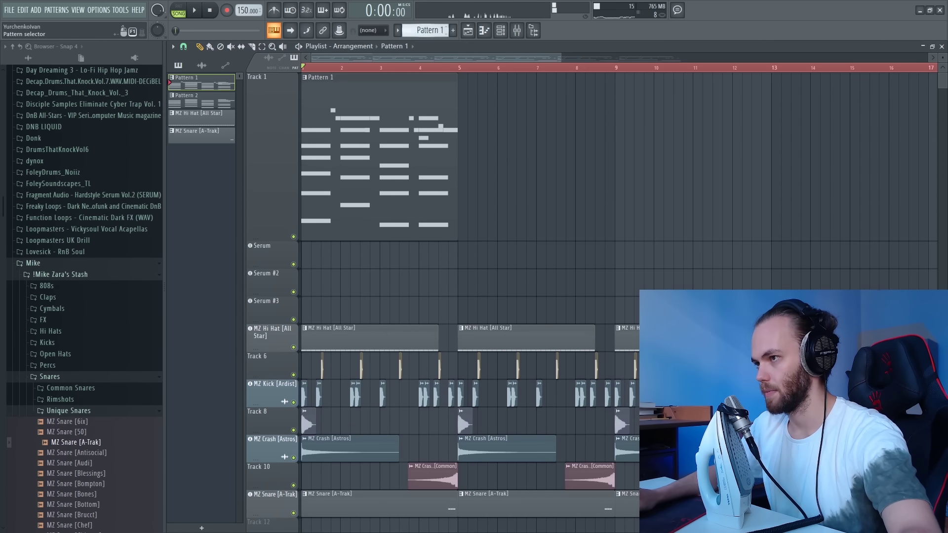
Step: Render the revised Pattern 1 to a WAV audio clip and place it on Track 1 at bars 1 and 5
{"action": "left_click", "coordinate": [427, 30]}
{"action": "left_click", "coordinate": [601, 219]}
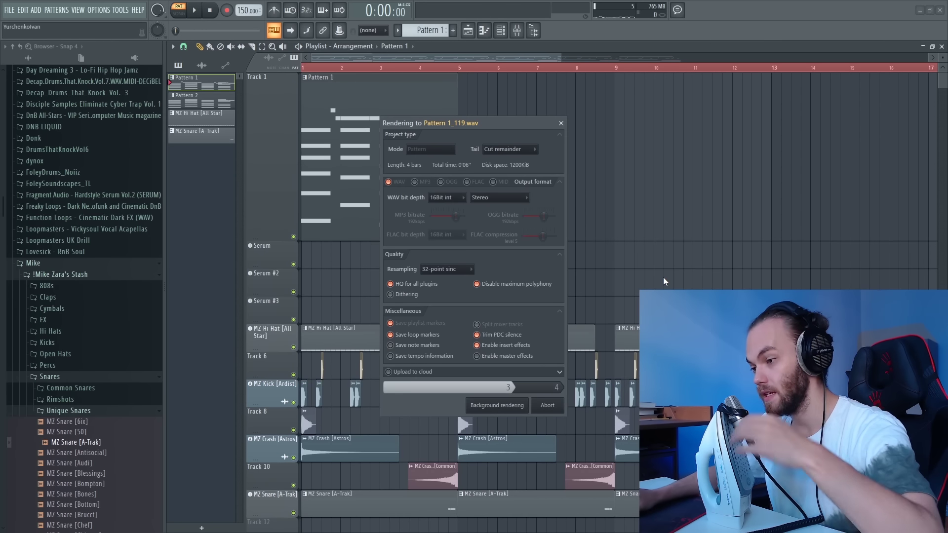
{"action": "key", "text": "space"}
{"action": "left_click_drag", "start_coordinate": [473, 148], "coordinate": [434, 148]}
Step: Set the tempo to 137 BPM and listen to the arrangement with the rendered clips
{"action": "scroll", "coordinate": [482, 274], "scroll_direction": "up", "scroll_amount": 3}
{"action": "scroll", "coordinate": [482, 275], "scroll_direction": "down", "scroll_amount": 3}
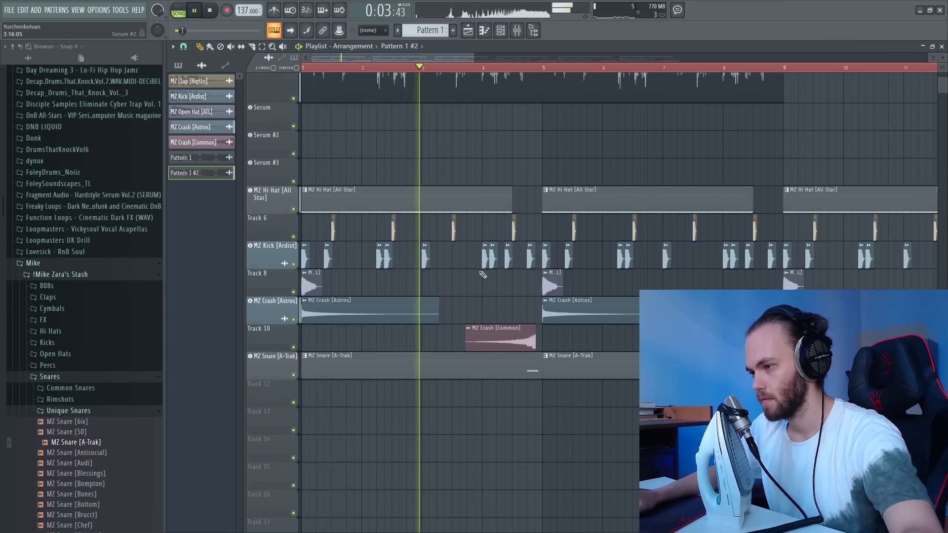
{"action": "scroll", "coordinate": [483, 275], "scroll_direction": "up", "scroll_amount": 3}
{"action": "scroll", "coordinate": [482, 275], "scroll_direction": "down", "scroll_amount": 3}
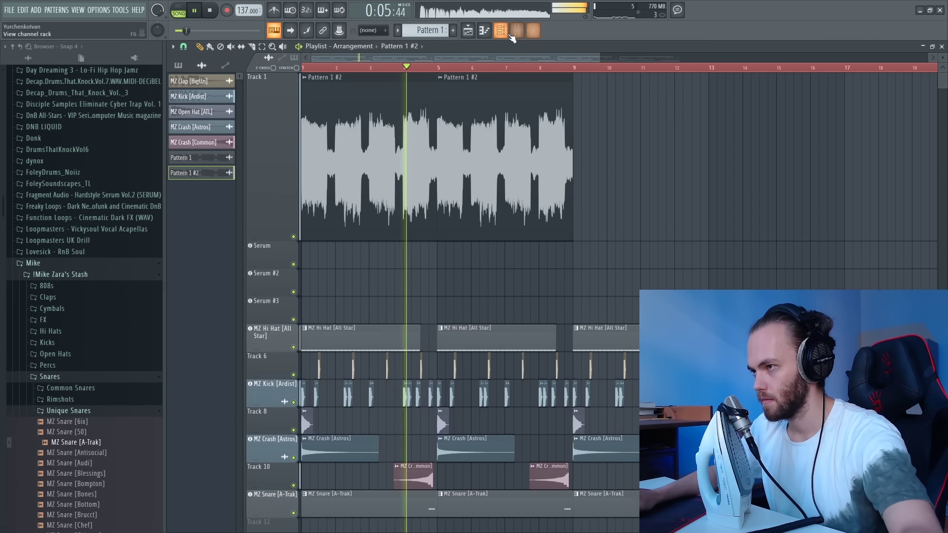
{"action": "scroll", "coordinate": [560, 199], "scroll_direction": "down", "scroll_amount": 1}
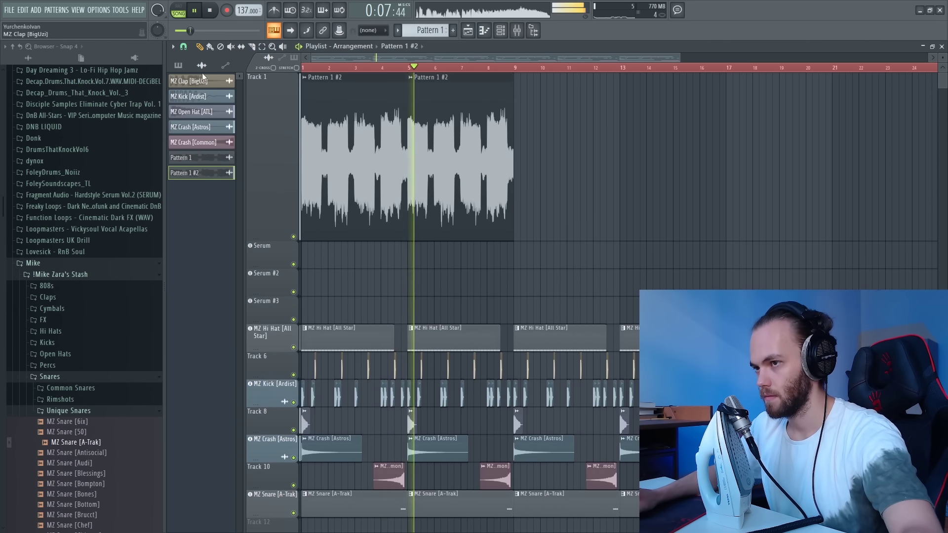
Step: Try a Pattern 2 clip on Track 1 at bar 9 and remove it
{"action": "left_click", "coordinate": [537, 135]}
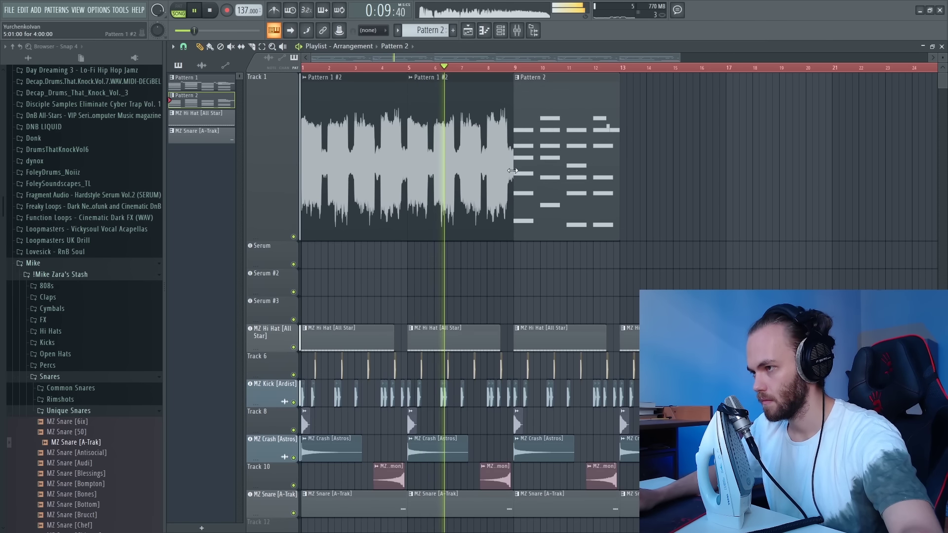
{"action": "right_click", "coordinate": [589, 167]}
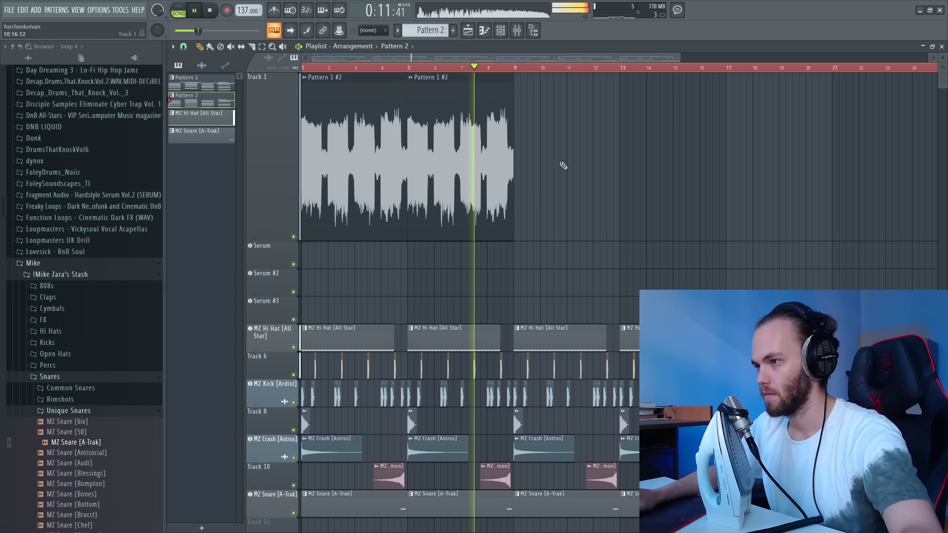
Step: Open Pattern 2's Serum chords in the piano roll, play them and examine how the notes are laid out
{"action": "left_click_drag", "start_coordinate": [592, 197], "coordinate": [563, 200]}
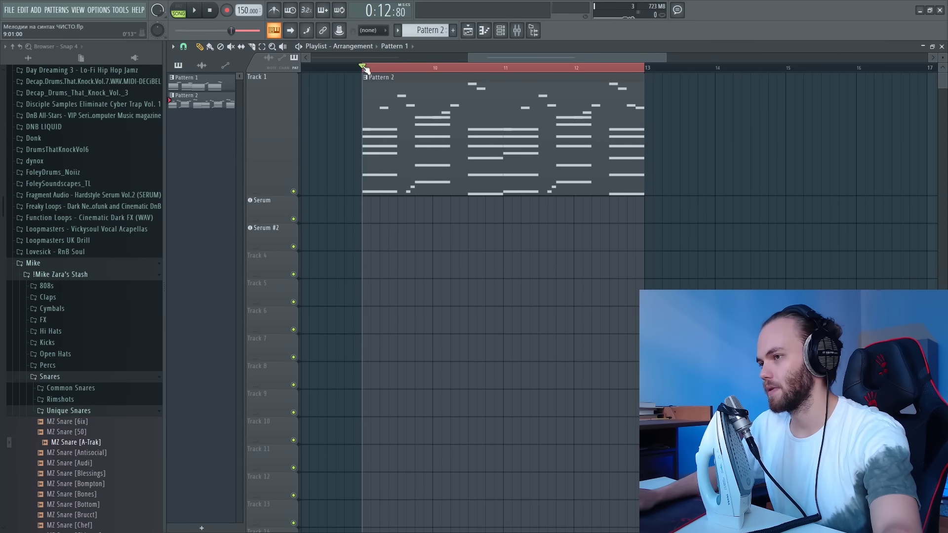
{"action": "double_click", "coordinate": [530, 164]}
{"action": "key", "text": "space"}
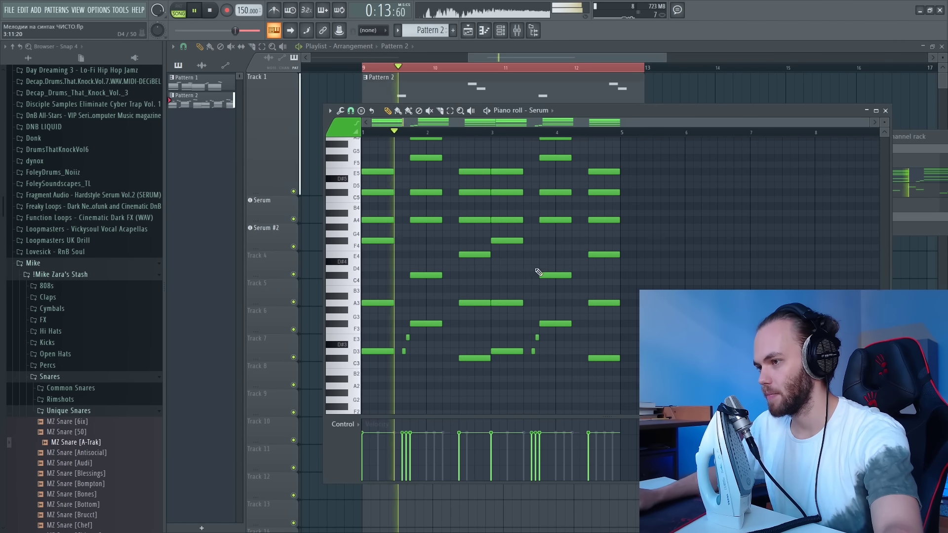
{"action": "scroll", "coordinate": [381, 316], "scroll_direction": "up", "scroll_amount": 5}
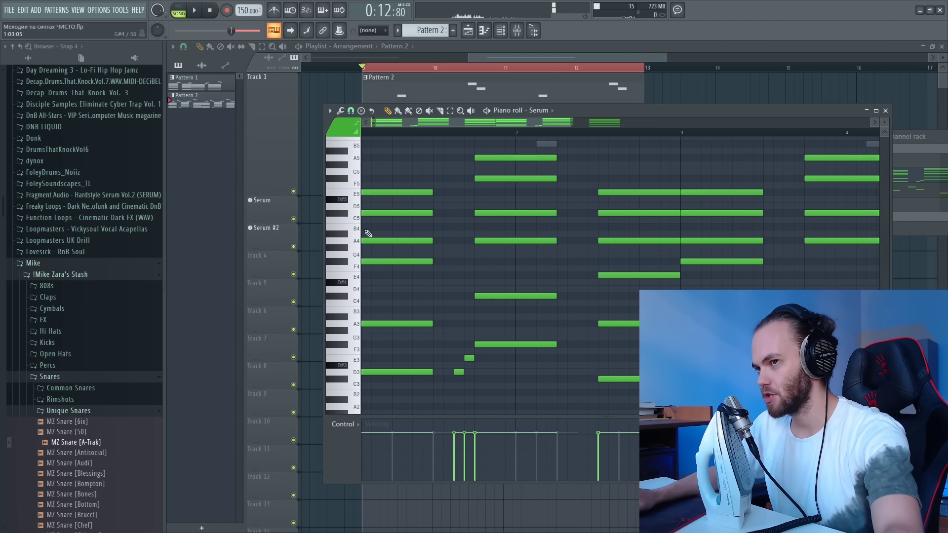
{"action": "scroll", "coordinate": [550, 285], "scroll_direction": "down", "scroll_amount": 1}
{"action": "scroll", "coordinate": [484, 234], "scroll_direction": "up", "scroll_amount": 1}
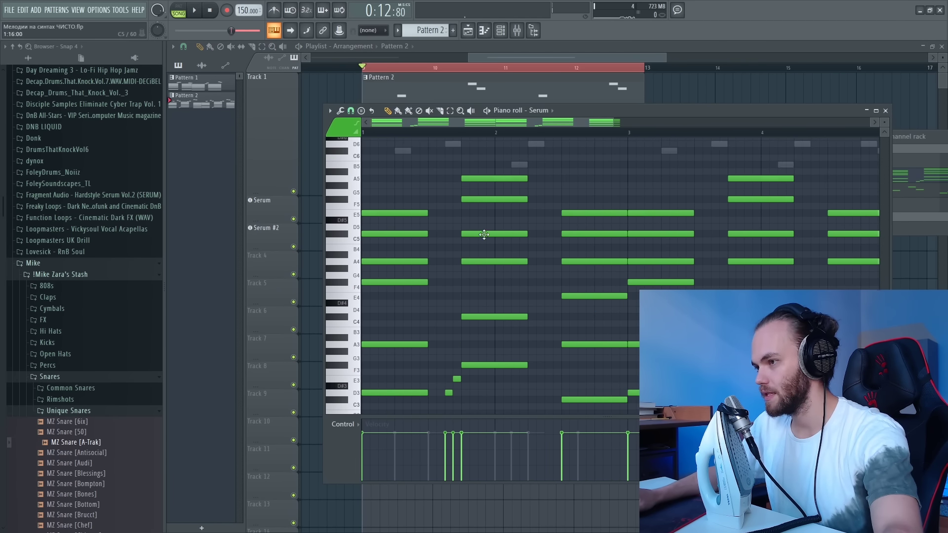
{"action": "left_click_drag", "start_coordinate": [490, 158], "coordinate": [494, 296]}
{"action": "scroll", "coordinate": [493, 296], "scroll_direction": "down", "scroll_amount": 1}
{"action": "left_click_drag", "start_coordinate": [365, 402], "coordinate": [422, 173]}
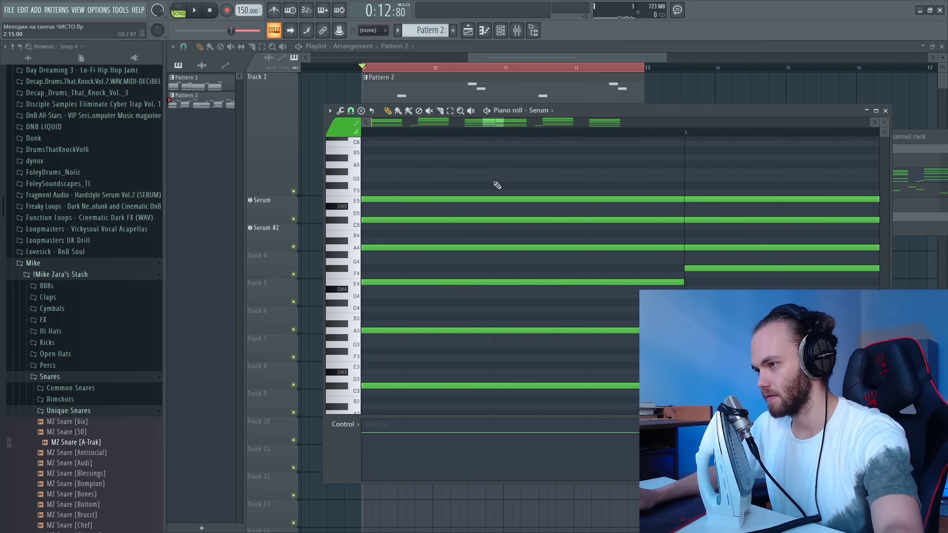
Step: Play Pattern 2 with and without the two short D3 and E3 bass notes leading into the second chord
{"action": "scroll", "coordinate": [497, 186], "scroll_direction": "up", "scroll_amount": 2}
{"action": "key", "text": "space"}
{"action": "scroll", "coordinate": [470, 365], "scroll_direction": "down", "scroll_amount": 1}
{"action": "key", "text": "space"}
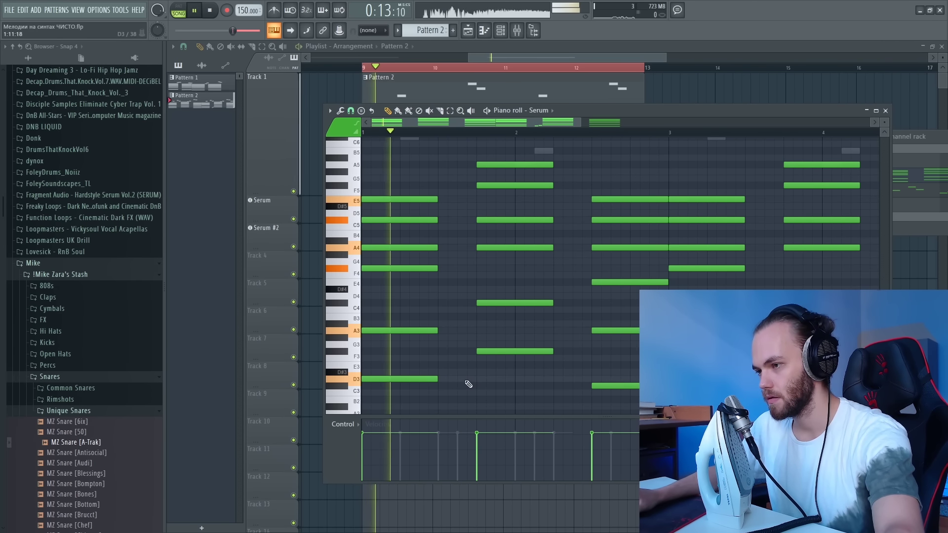
{"action": "key", "text": "space"}
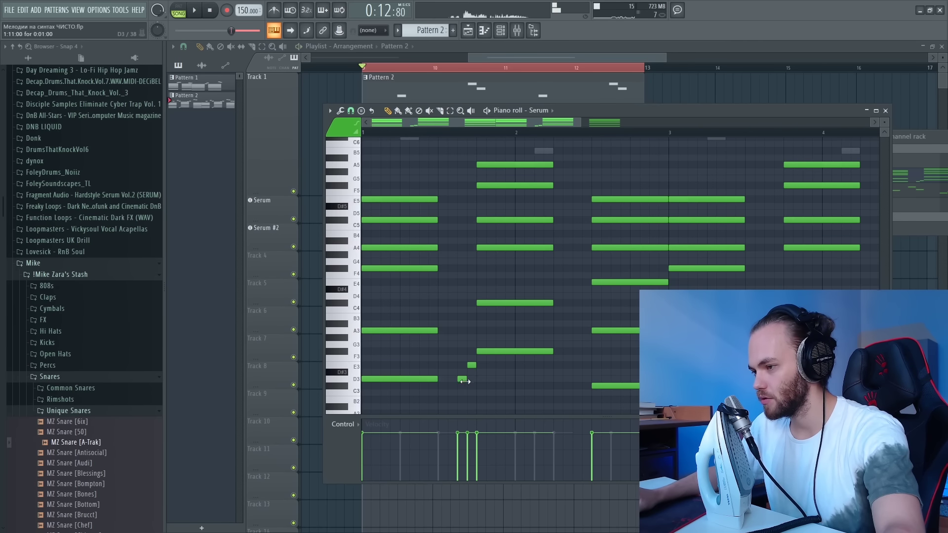
{"action": "key", "text": "space"}
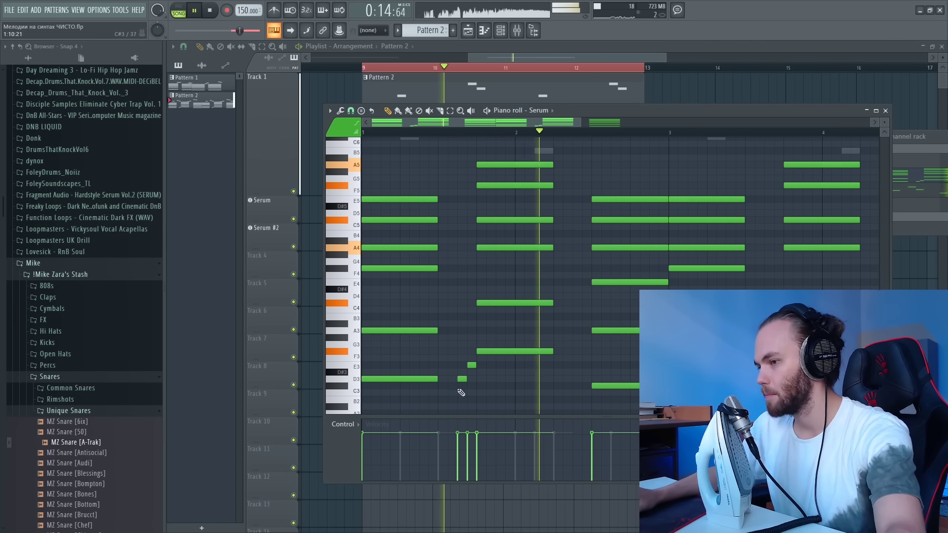
{"action": "scroll", "coordinate": [513, 387], "scroll_direction": "down", "scroll_amount": 3}
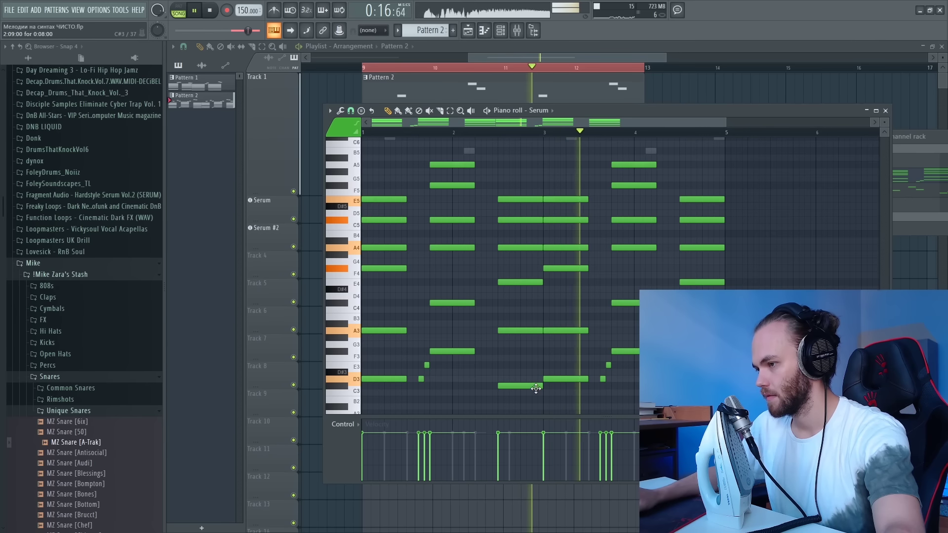
Step: View the Serum #2 melody of Pattern 2 and inspect the Serum synth's oscillator and effects settings
{"action": "left_click_drag", "start_coordinate": [535, 389], "coordinate": [725, 133]}
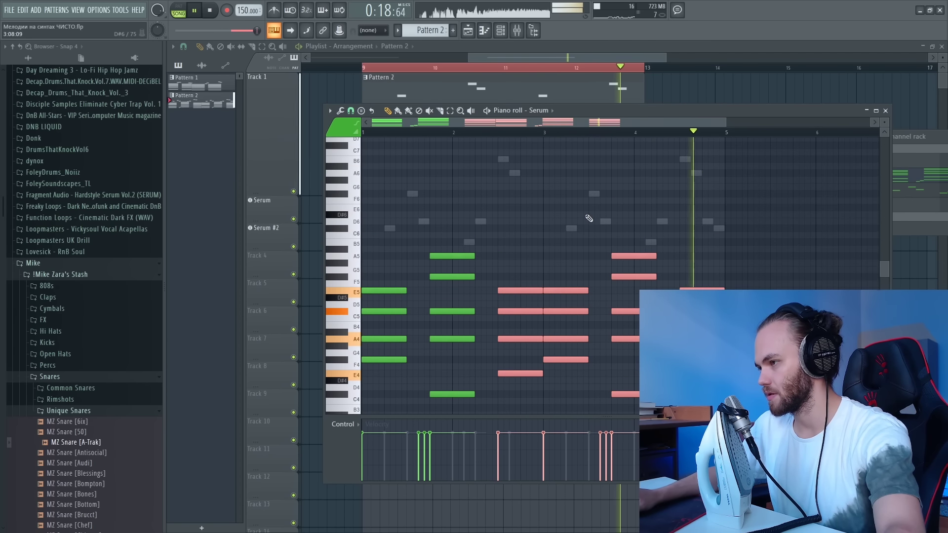
{"action": "double_click", "coordinate": [606, 221]}
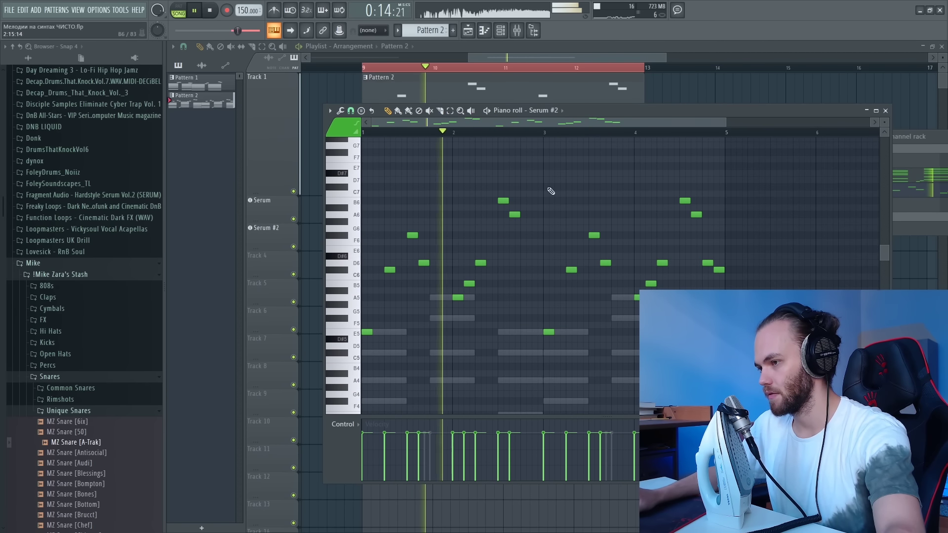
{"action": "key", "text": "F6"}
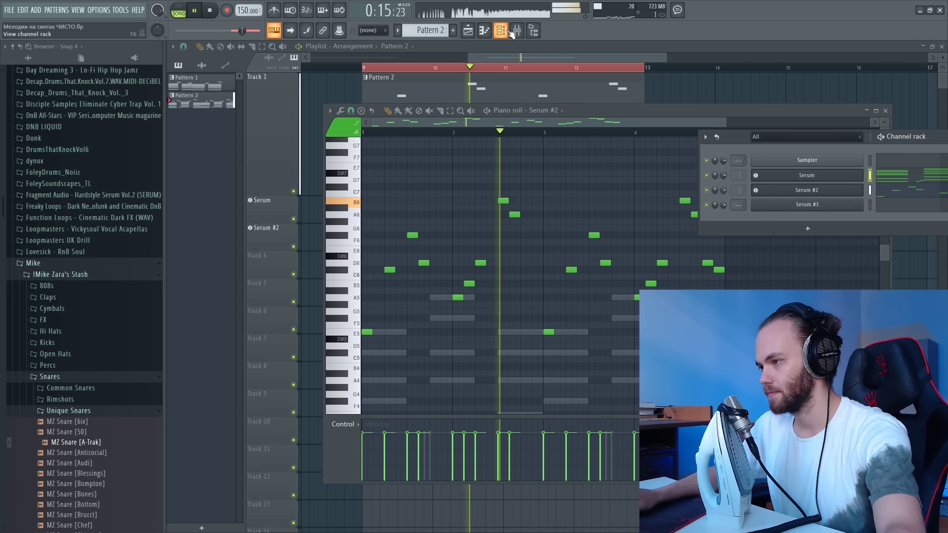
{"action": "left_click", "coordinate": [806, 181]}
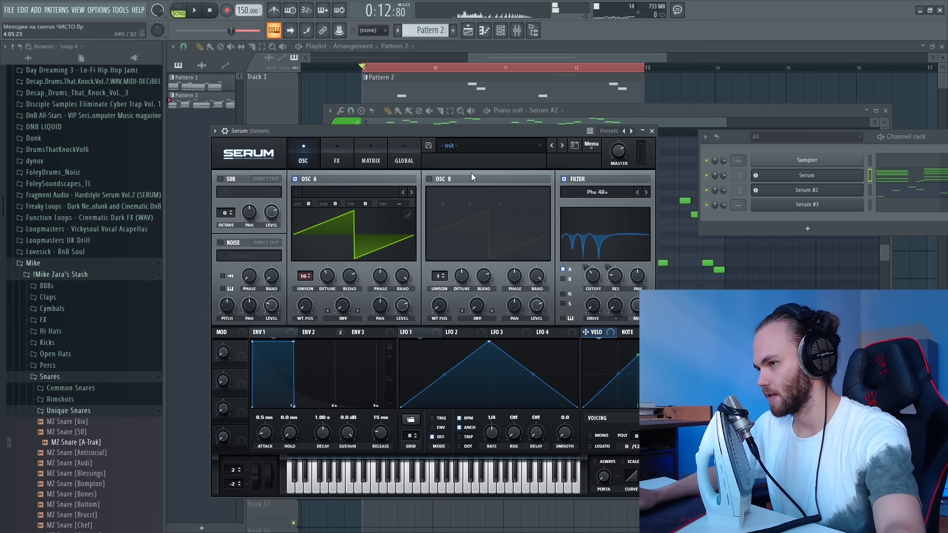
{"action": "left_click", "coordinate": [333, 154]}
{"action": "key", "text": "Escape"}
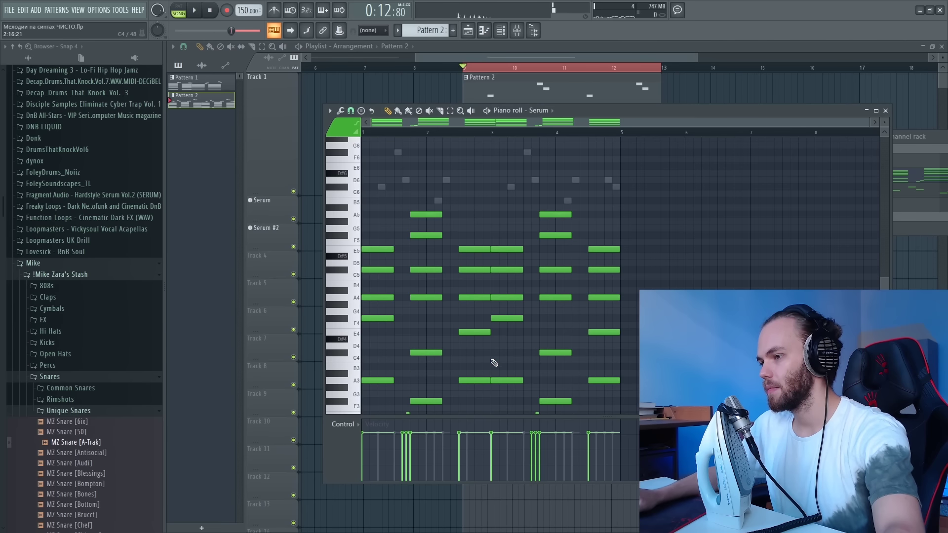
Step: Highlight the first two Serum chords in Pattern 2 and the short bass notes between them
{"action": "left_click_drag", "start_coordinate": [436, 180], "coordinate": [370, 417]}
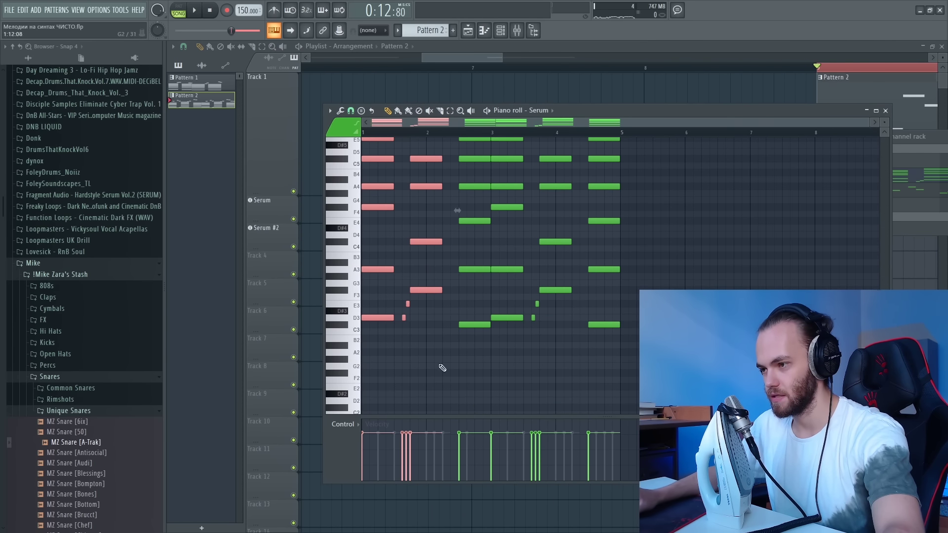
{"action": "left_click", "coordinate": [461, 342]}
{"action": "scroll", "coordinate": [459, 182], "scroll_direction": "up", "scroll_amount": 3}
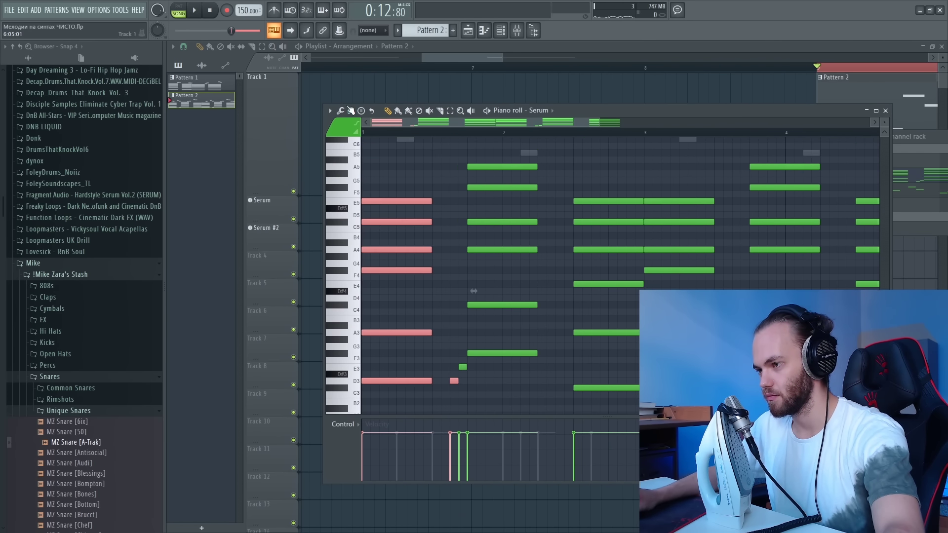
{"action": "mouse_move", "coordinate": [459, 183]}
{"action": "left_mouse_down"}
{"action": "mouse_move", "coordinate": [538, 355]}
{"action": "mouse_move", "coordinate": [553, 340]}
{"action": "mouse_move", "coordinate": [444, 380]}
{"action": "left_mouse_up"}
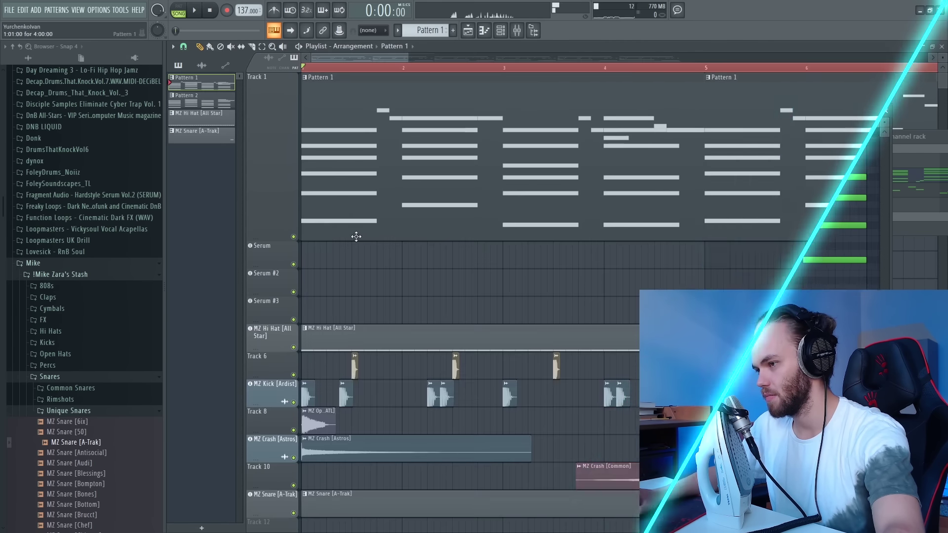
Step: Open Pattern 1's Serum chords in the piano roll and select the first chord
{"action": "double_click", "coordinate": [356, 236]}
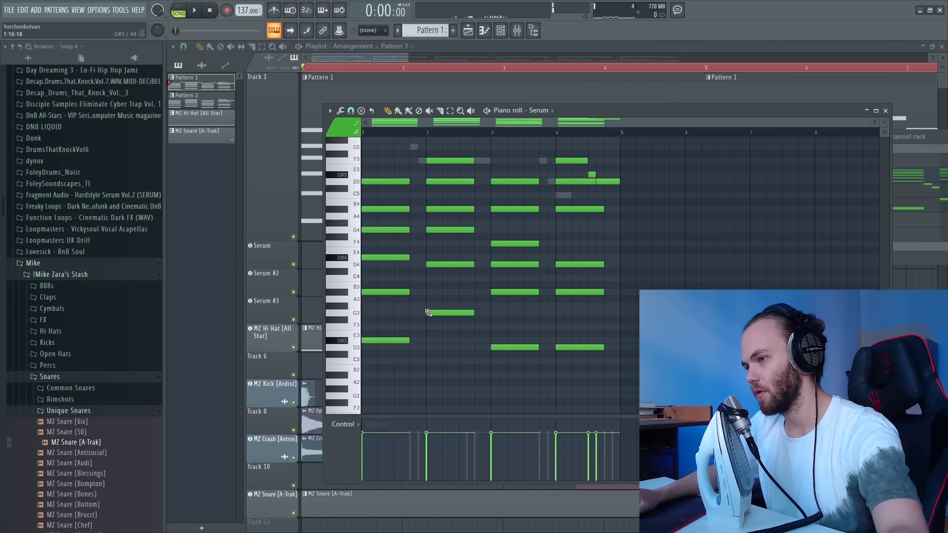
{"action": "left_click_drag", "start_coordinate": [413, 391], "coordinate": [386, 178]}
{"action": "scroll", "coordinate": [412, 202], "scroll_direction": "up", "scroll_amount": 1}
Step: Open the Serum synth, look through the Flanges filter types, keep Phs 36+ and listen to the sound
{"action": "key", "text": "F6"}
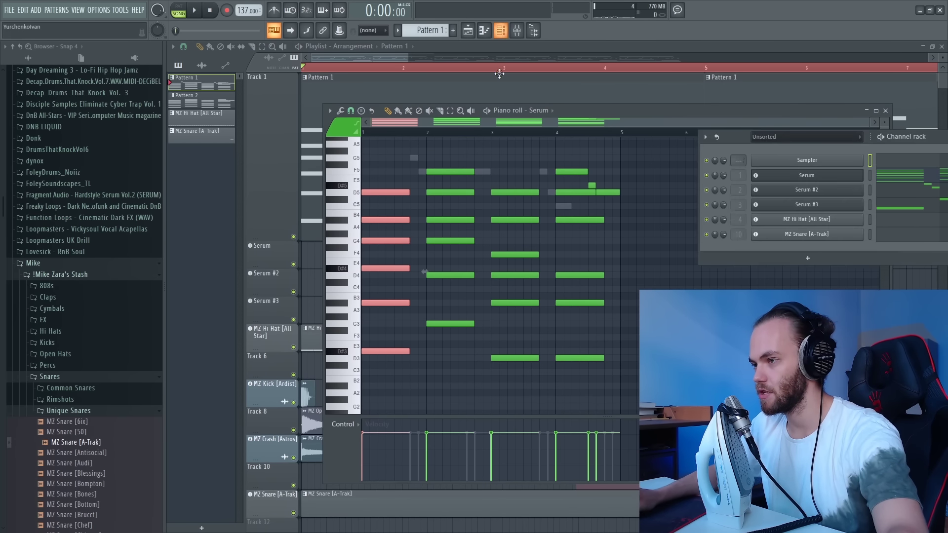
{"action": "left_click", "coordinate": [837, 178]}
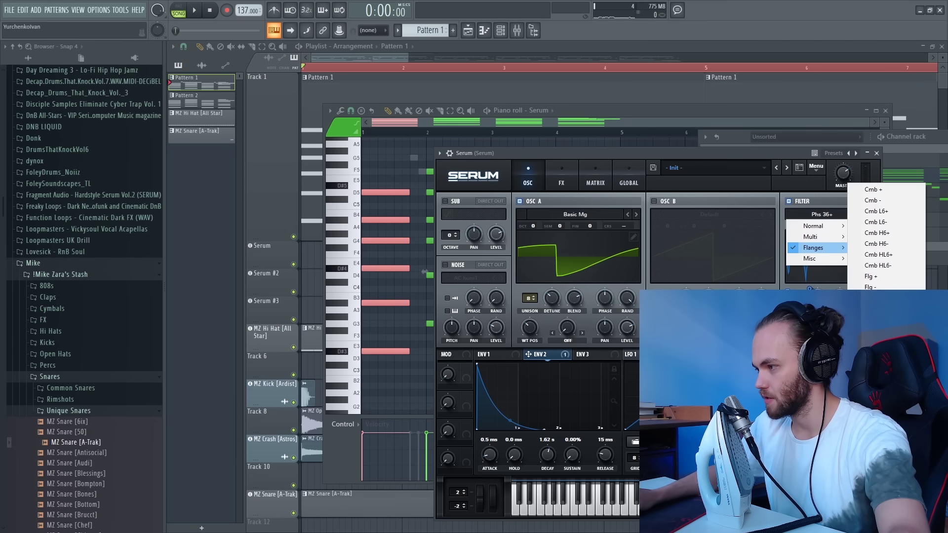
{"action": "left_click", "coordinate": [578, 299]}
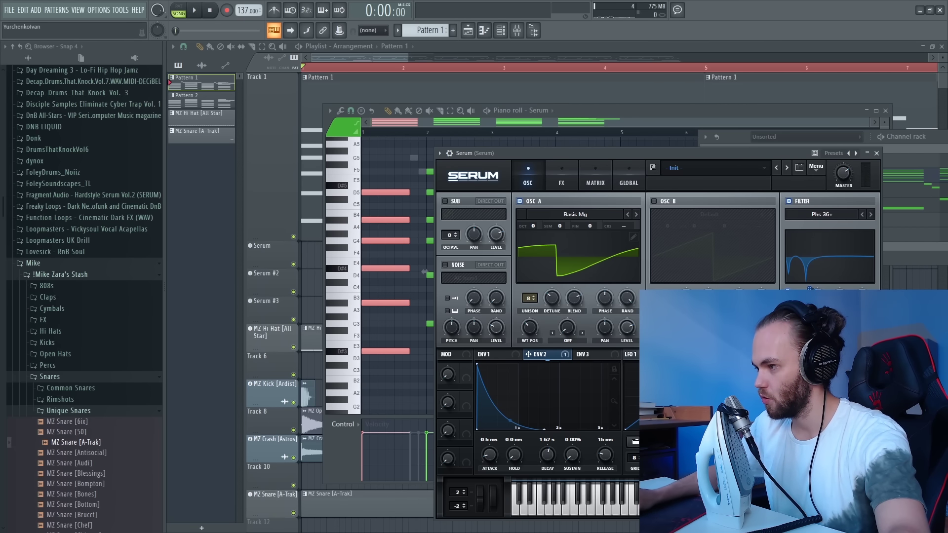
{"action": "key", "text": "space"}
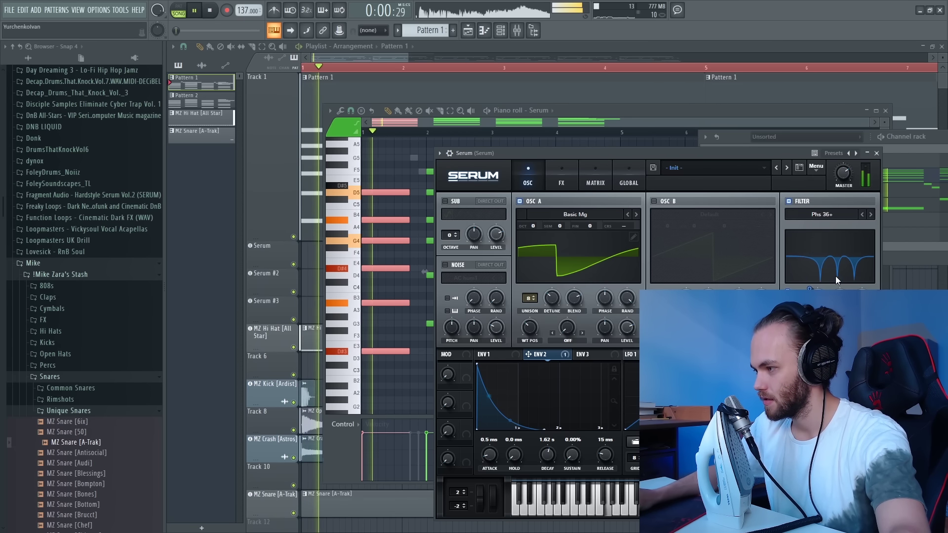
{"action": "key", "text": "space"}
Step: Enable the Serum synth's compressor in multiband mode and adjust its mix while Pattern 1 plays
{"action": "left_click", "coordinate": [560, 178]}
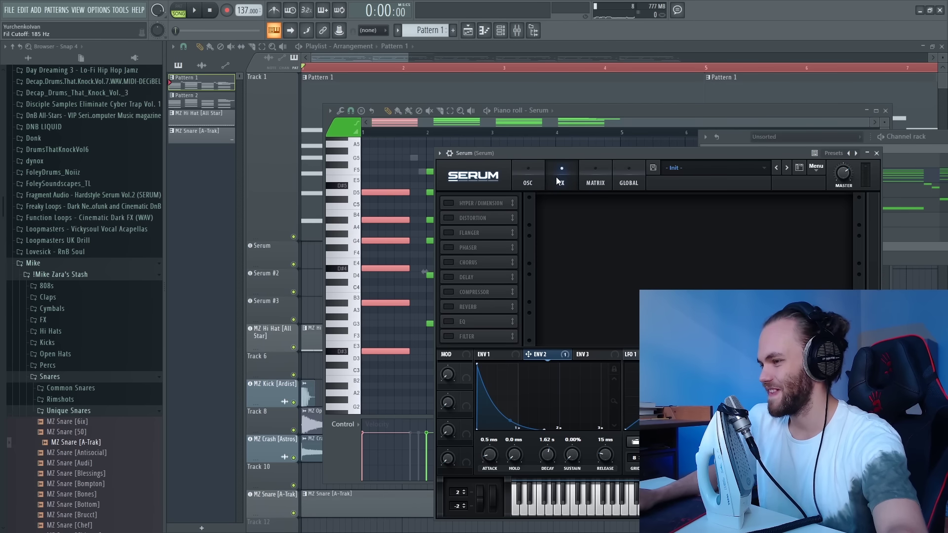
{"action": "left_click", "coordinate": [449, 292]}
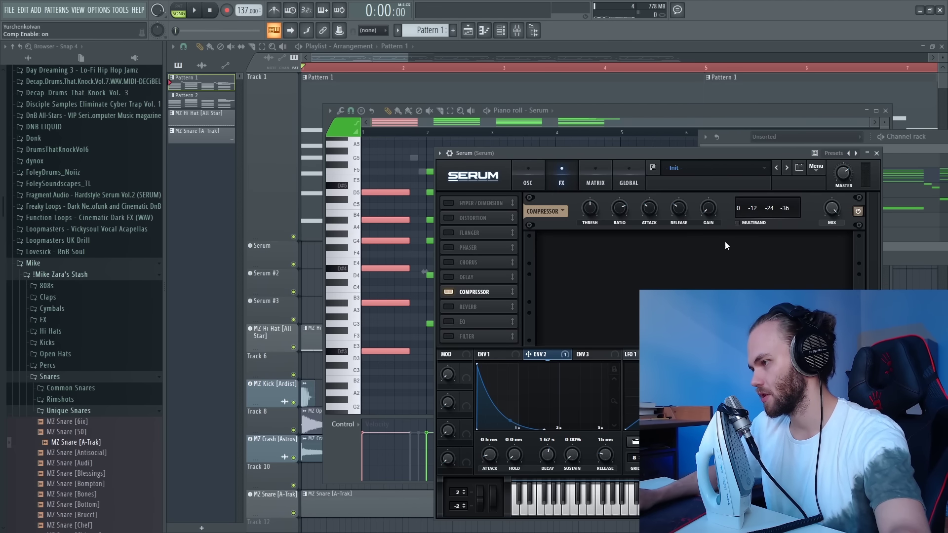
{"action": "key", "text": "space"}
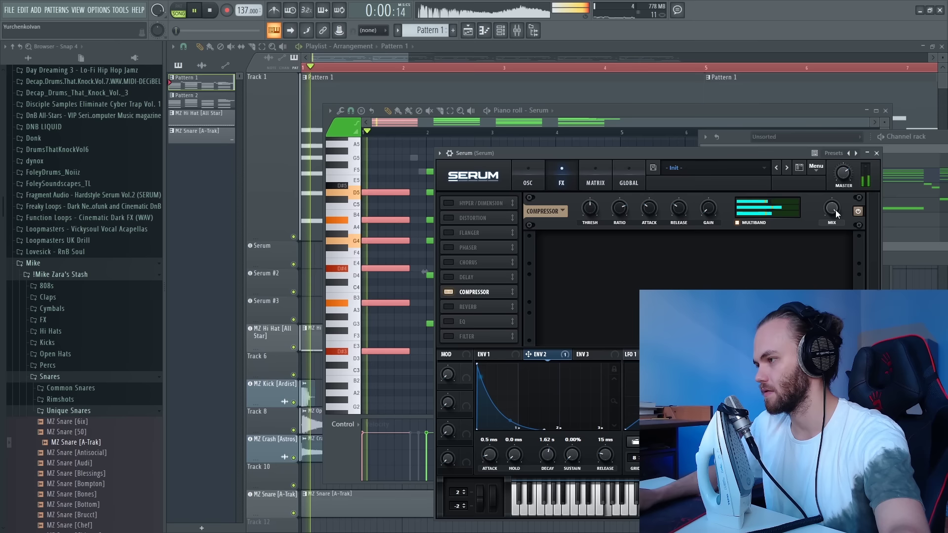
{"action": "mouse_move", "coordinate": [831, 208]}
{"action": "left_mouse_down"}
{"action": "mouse_move", "coordinate": [832, 294]}
{"action": "mouse_move", "coordinate": [827, 225]}
{"action": "left_mouse_up"}
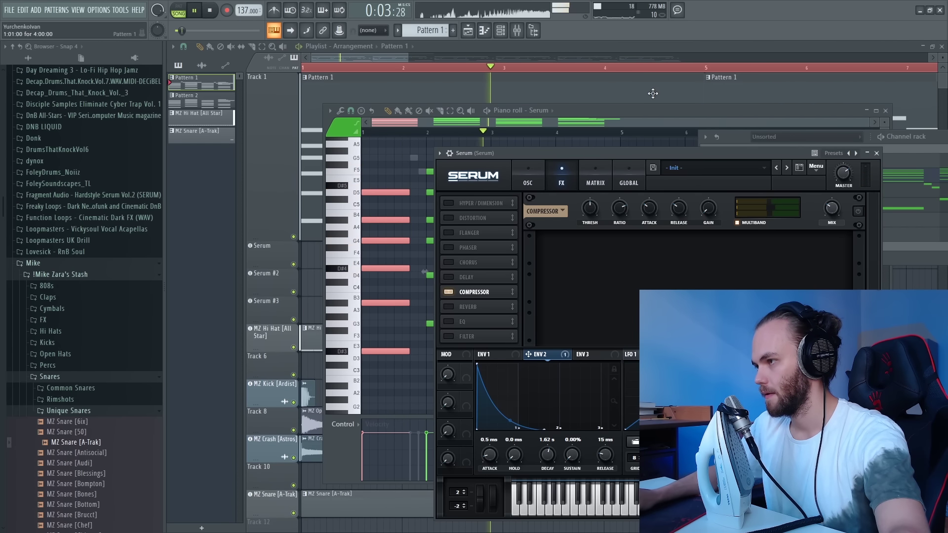
{"action": "key", "text": "space"}
Step: Close the synth, glance at the mixer and bring up Pattern 1's Serum #2 melody in the piano roll
{"action": "key", "text": "F12"}
{"action": "key", "text": "F9"}
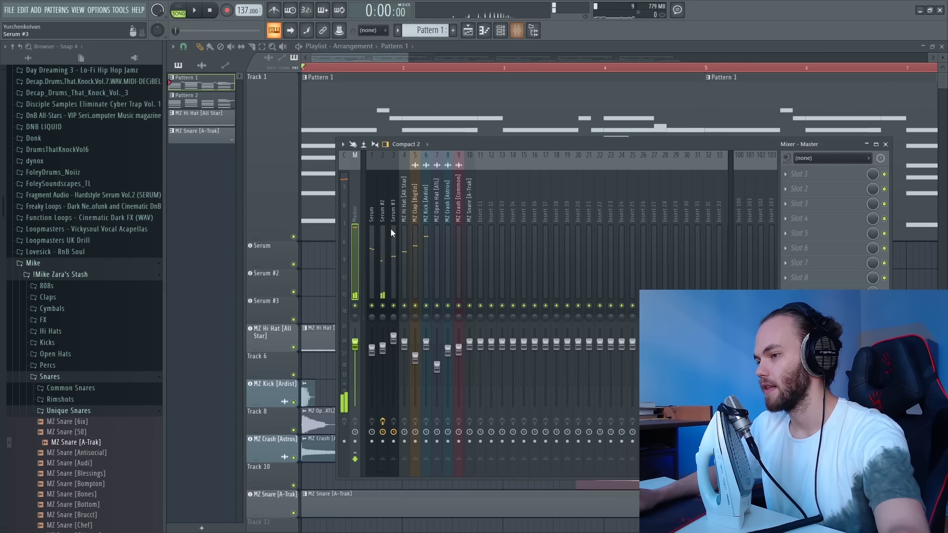
{"action": "left_click", "coordinate": [502, 32]}
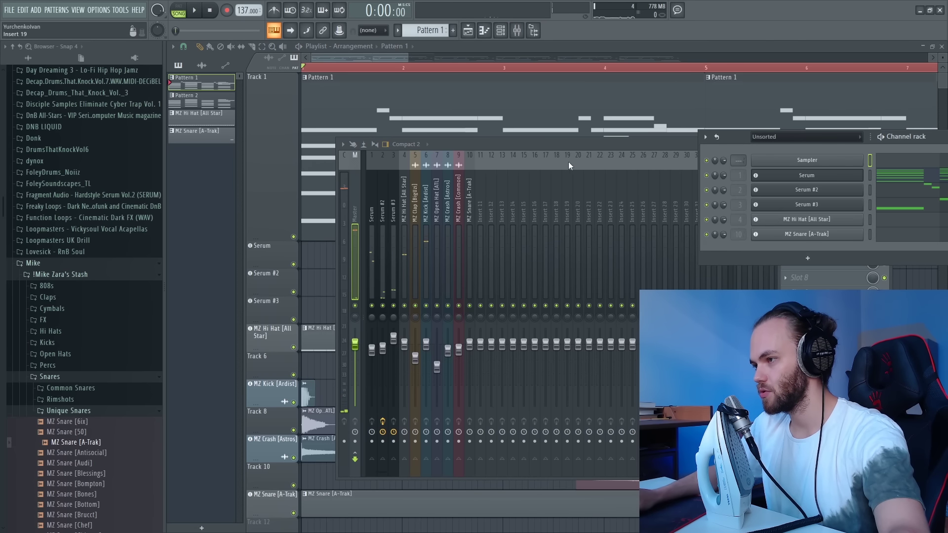
{"action": "key", "text": "F9"}
{"action": "key", "text": "F7"}
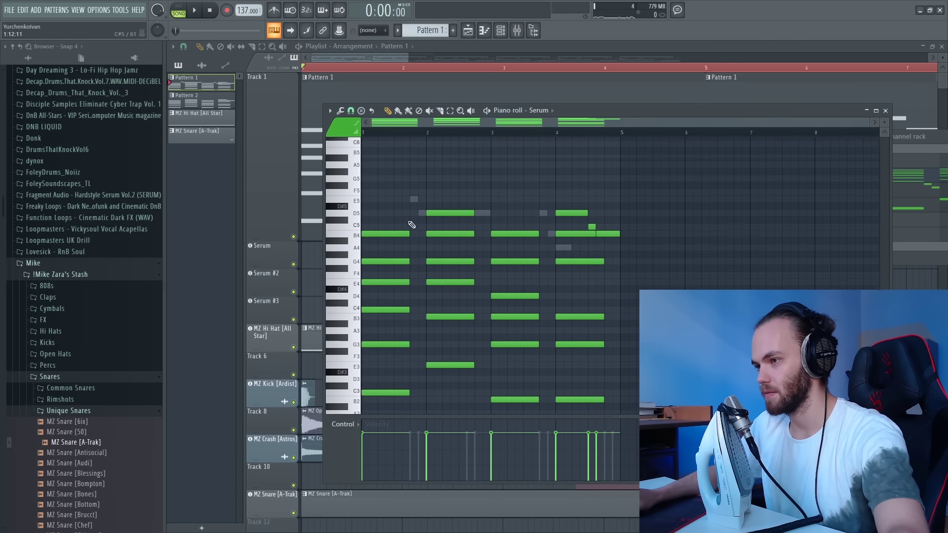
{"action": "left_click", "coordinate": [518, 108]}
{"action": "left_click", "coordinate": [562, 217]}
Step: Try a short F#5 note between the G5 and F5 melody notes at the end of bar 1
{"action": "key", "text": "space"}
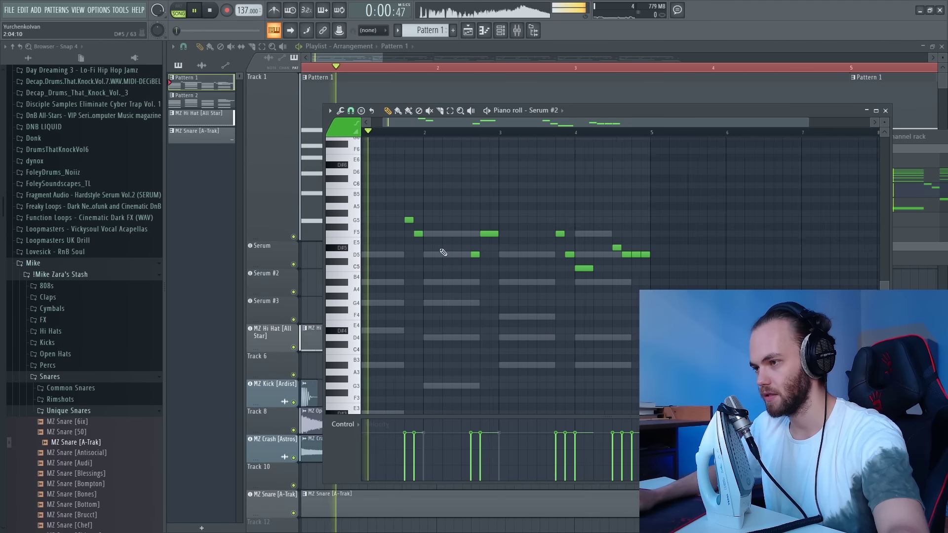
{"action": "scroll", "coordinate": [404, 261], "scroll_direction": "up", "scroll_amount": 3}
{"action": "scroll", "coordinate": [523, 311], "scroll_direction": "up", "scroll_amount": 3}
{"action": "key", "text": "space"}
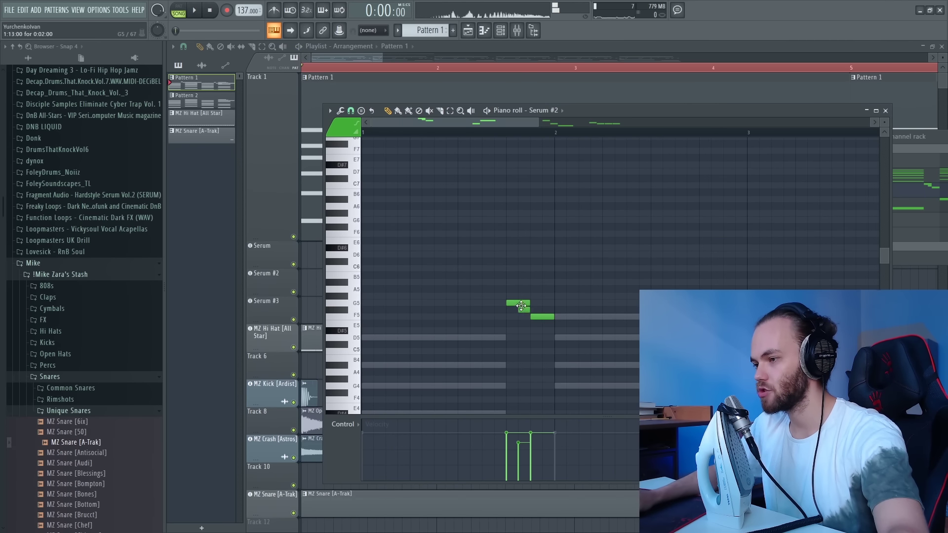
Step: Add short D#6 and D6 notes late in bar 1 and F6 and D#6 notes in bar 3 of the Serum #2 melody
{"action": "scroll", "coordinate": [416, 294], "scroll_direction": "down", "scroll_amount": 3}
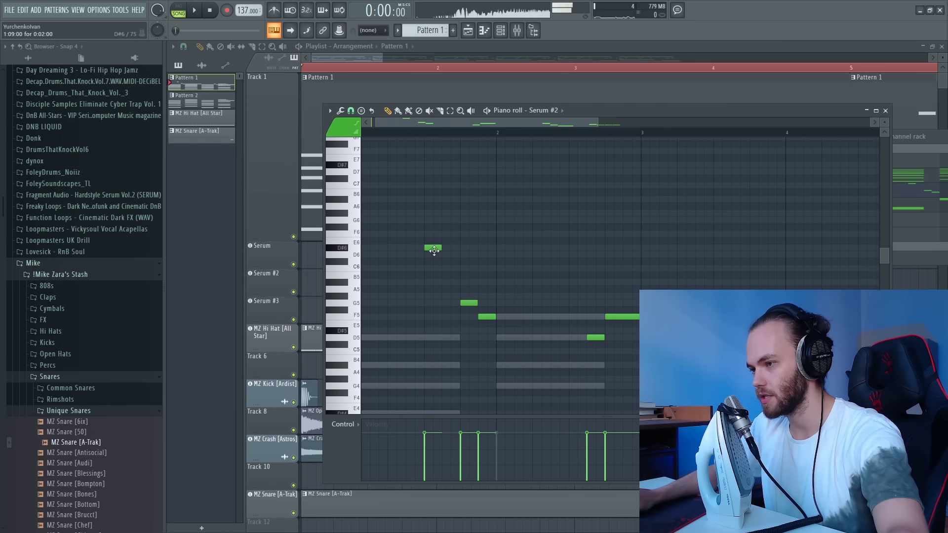
{"action": "left_click", "coordinate": [450, 254]}
{"action": "key", "text": "space"}
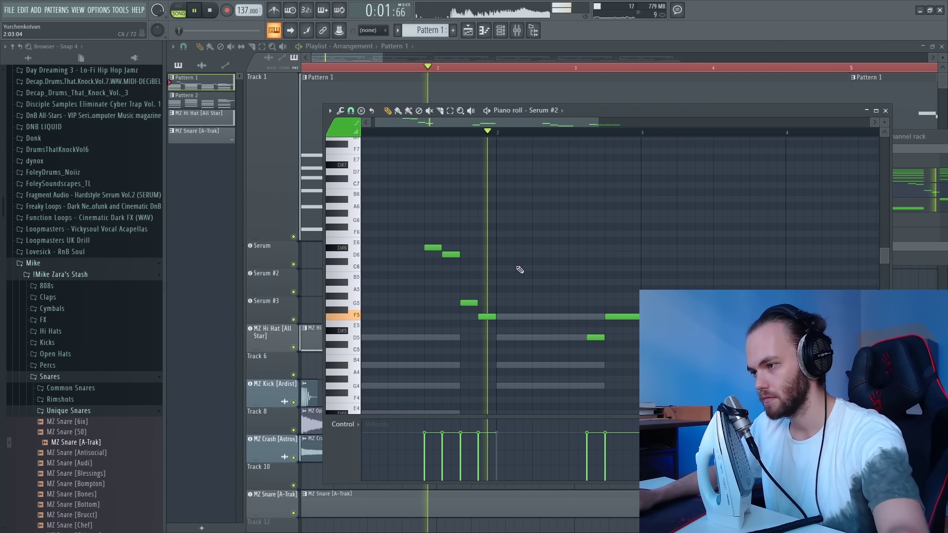
{"action": "left_click", "coordinate": [722, 234]}
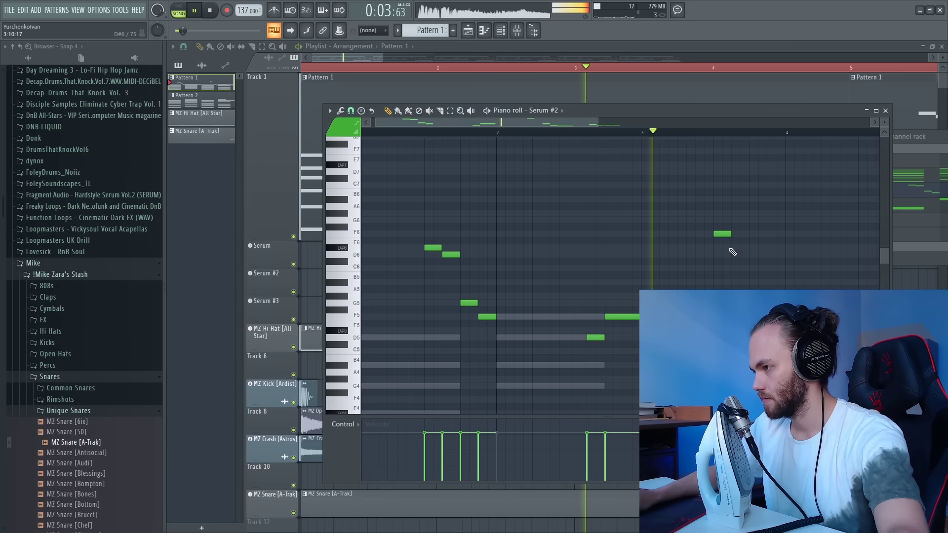
{"action": "scroll", "coordinate": [643, 262], "scroll_direction": "down", "scroll_amount": 3}
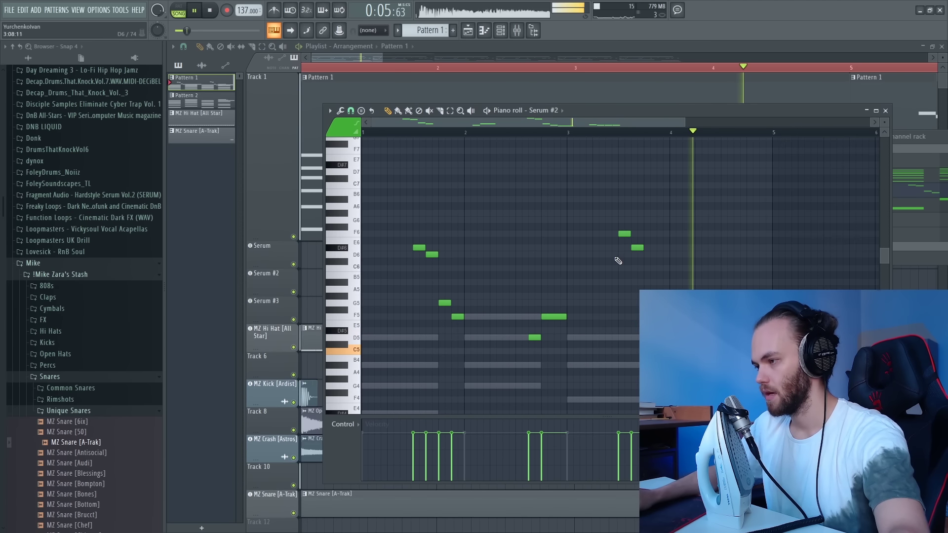
Step: Stop playback and examine the Serum #2 melody, selecting the C5 note at the start of bar 4
{"action": "key", "text": "space"}
{"action": "scroll", "coordinate": [563, 292], "scroll_direction": "down", "scroll_amount": 3}
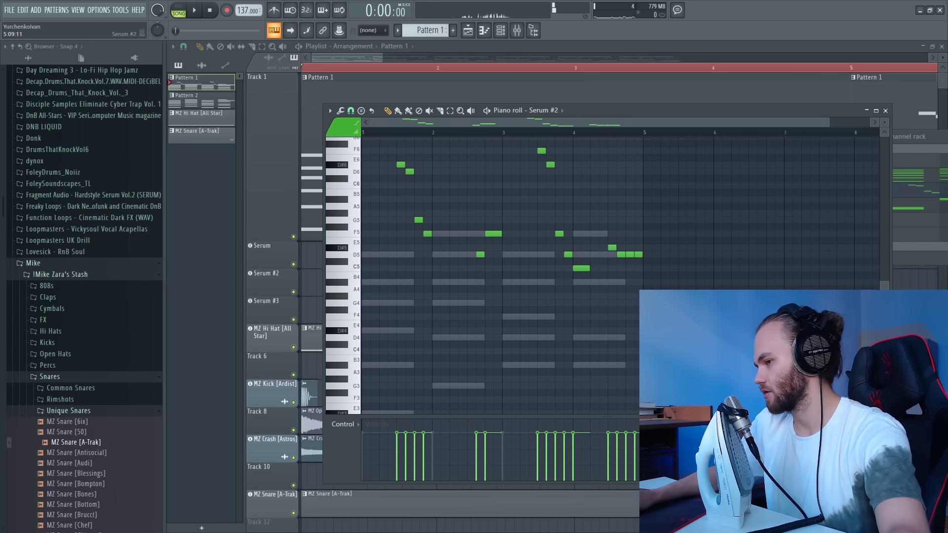
{"action": "scroll", "coordinate": [741, 287], "scroll_direction": "up", "scroll_amount": 2}
{"action": "scroll", "coordinate": [578, 294], "scroll_direction": "down", "scroll_amount": 2}
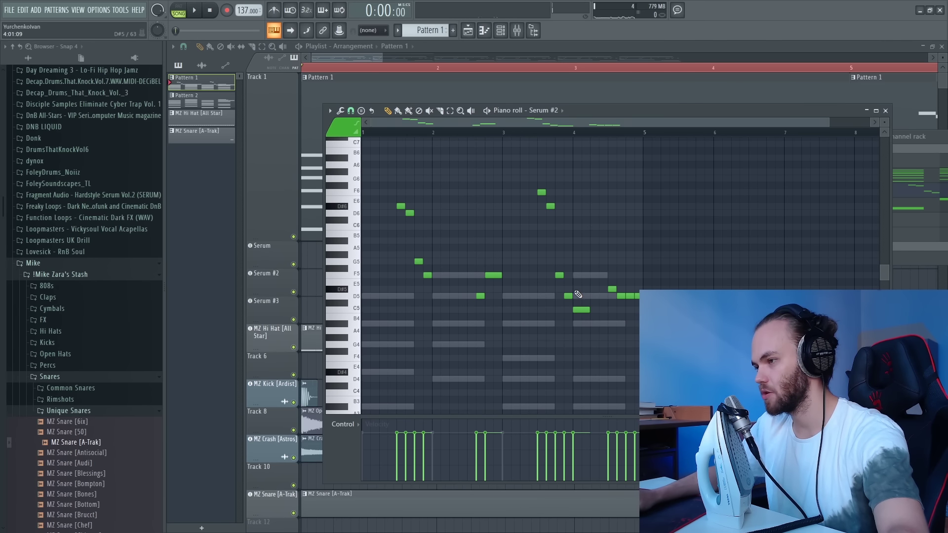
{"action": "key", "text": "ctrl+a"}
{"action": "left_click", "coordinate": [581, 268]}
{"action": "scroll", "coordinate": [581, 268], "scroll_direction": "down", "scroll_amount": 1}
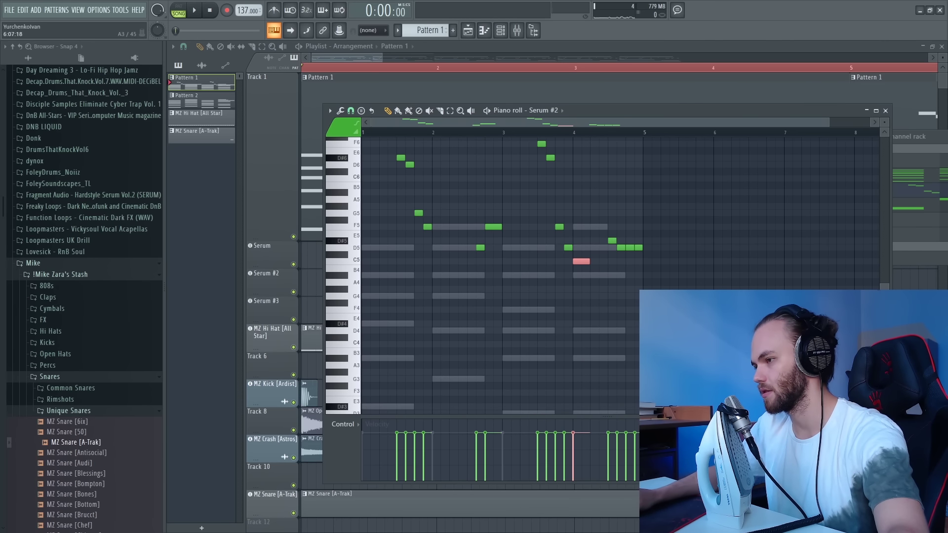
Step: Switch to the Serum #3 channel and view its bass notes in the piano roll
{"action": "key", "text": "F7"}
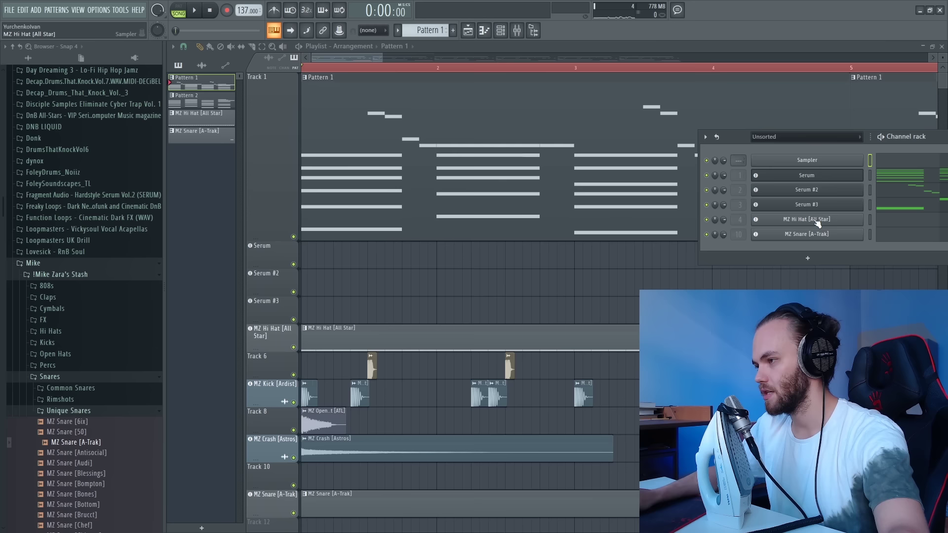
{"action": "left_click", "coordinate": [853, 205]}
{"action": "key", "text": "F7"}
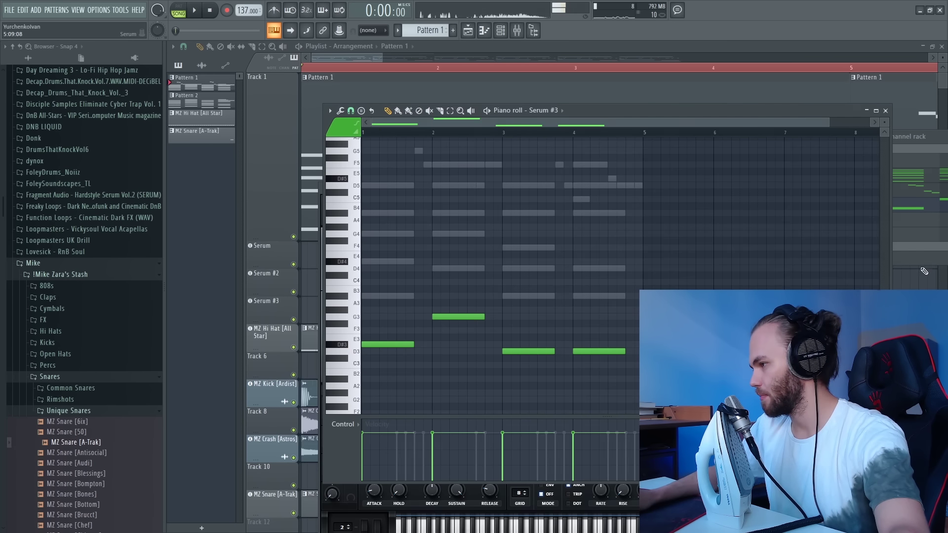
{"action": "key", "text": "F7"}
Step: Look over the playlist arrangement and bring up the channel rack and mixer
{"action": "scroll", "coordinate": [454, 286], "scroll_direction": "down", "scroll_amount": 5}
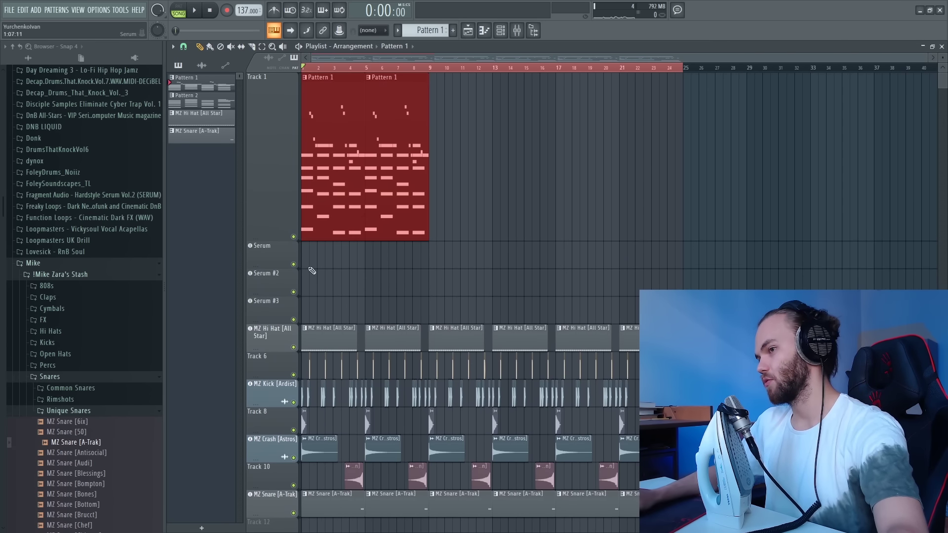
{"action": "scroll", "coordinate": [336, 251], "scroll_direction": "up", "scroll_amount": 5}
{"action": "scroll", "coordinate": [410, 283], "scroll_direction": "down", "scroll_amount": 2}
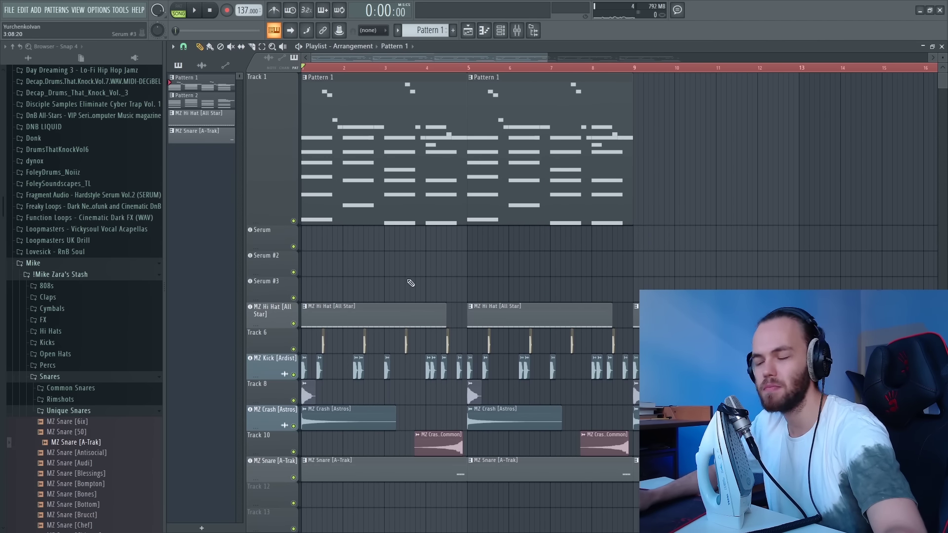
{"action": "left_click", "coordinate": [499, 35]}
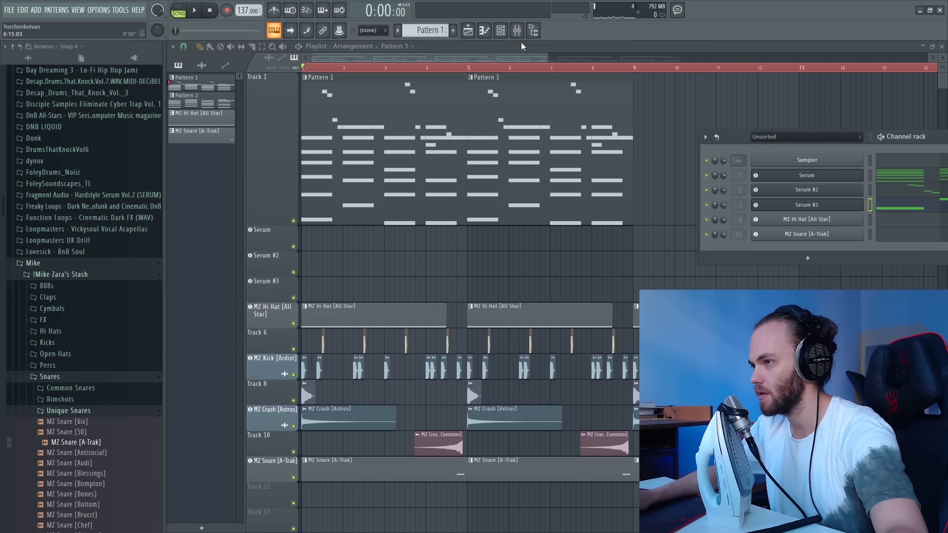
{"action": "left_click", "coordinate": [517, 31]}
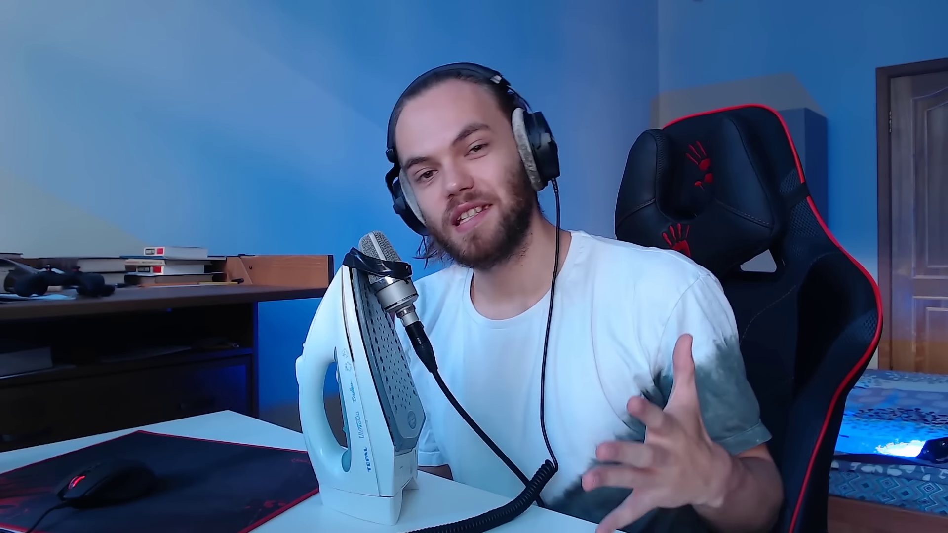